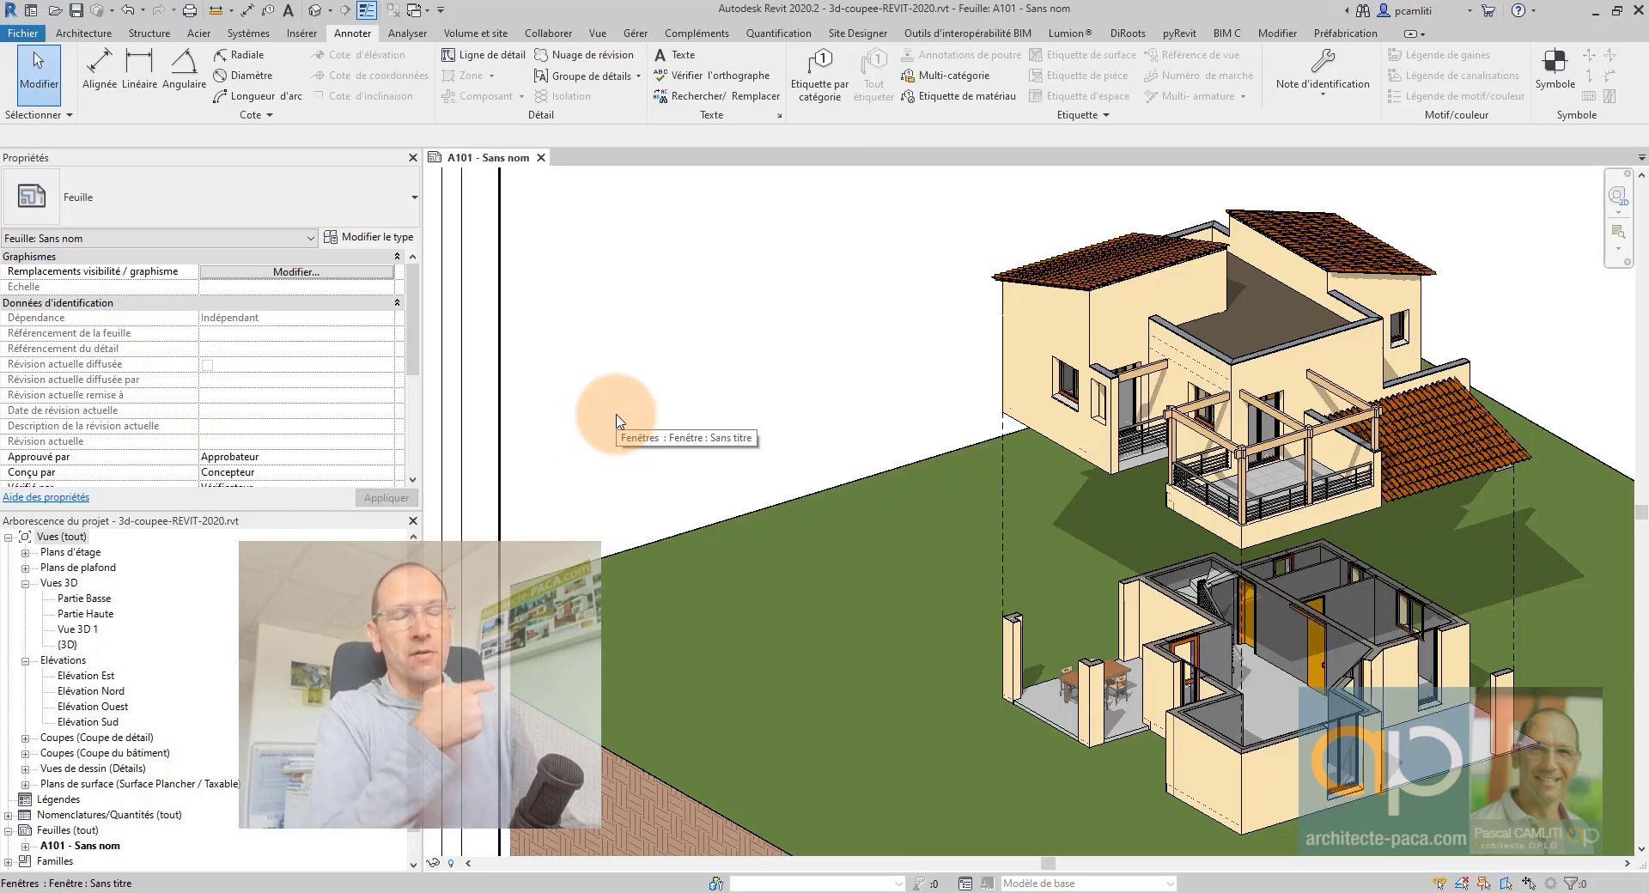
Open the default {3D} view of the house from the Project Browser.
{"action": "scroll", "coordinate": [620, 378], "scroll_direction": "down", "scroll_amount": 1}
{"action": "mouse_move", "coordinate": [620, 369]}
{"action": "middle_mouse_down"}
{"action": "mouse_move", "coordinate": [708, 419]}
{"action": "mouse_move", "coordinate": [696, 429]}
{"action": "middle_mouse_up"}
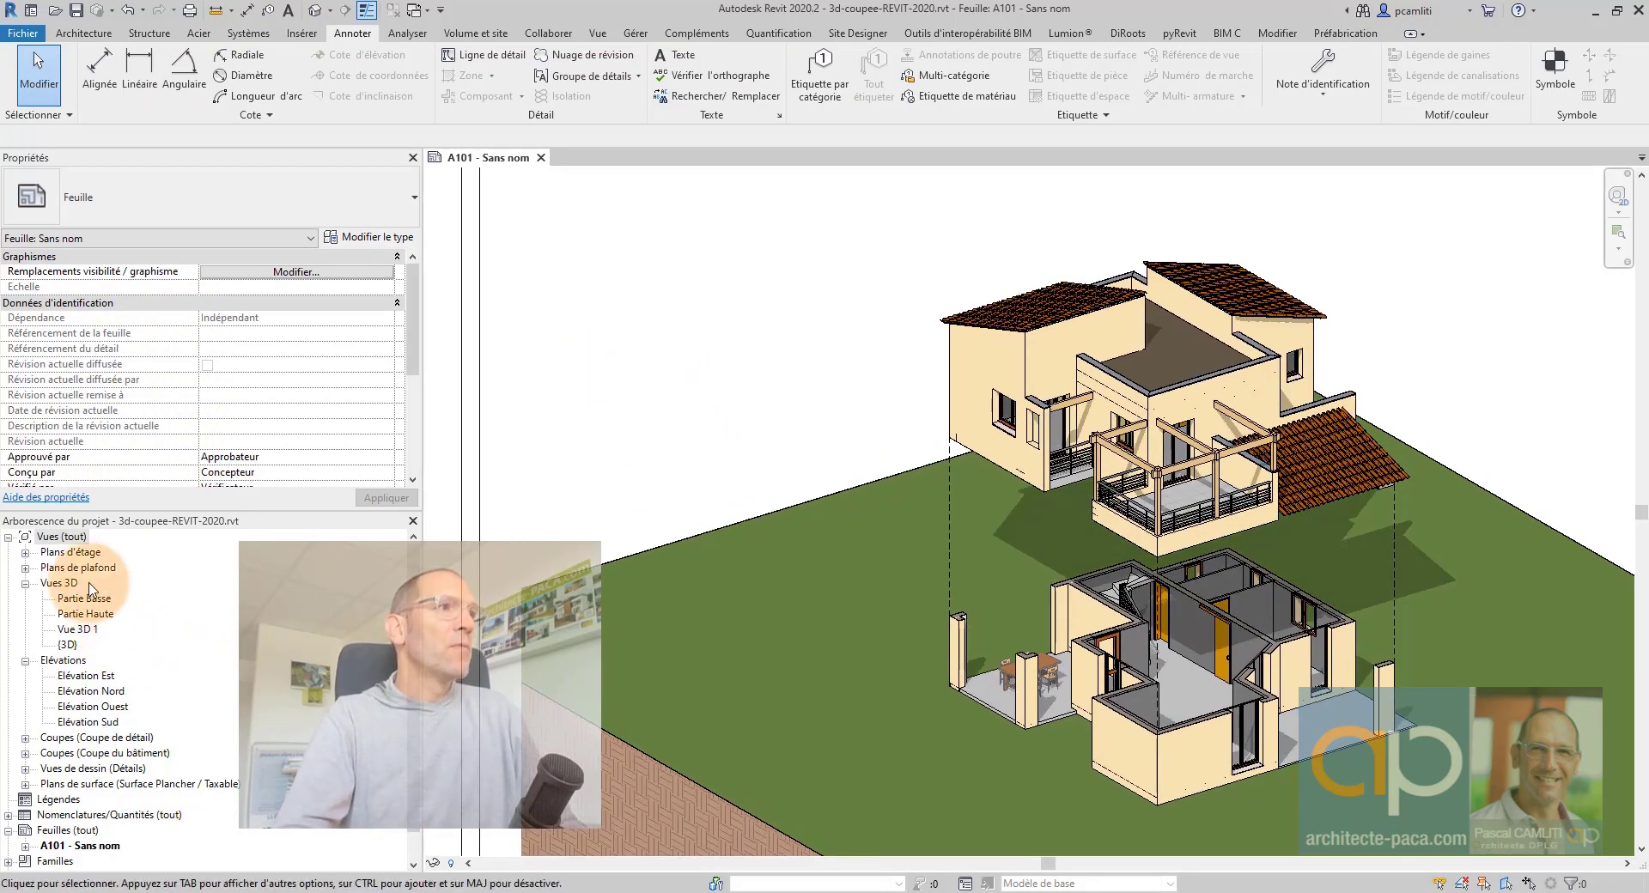
{"action": "double_click", "coordinate": [85, 636]}
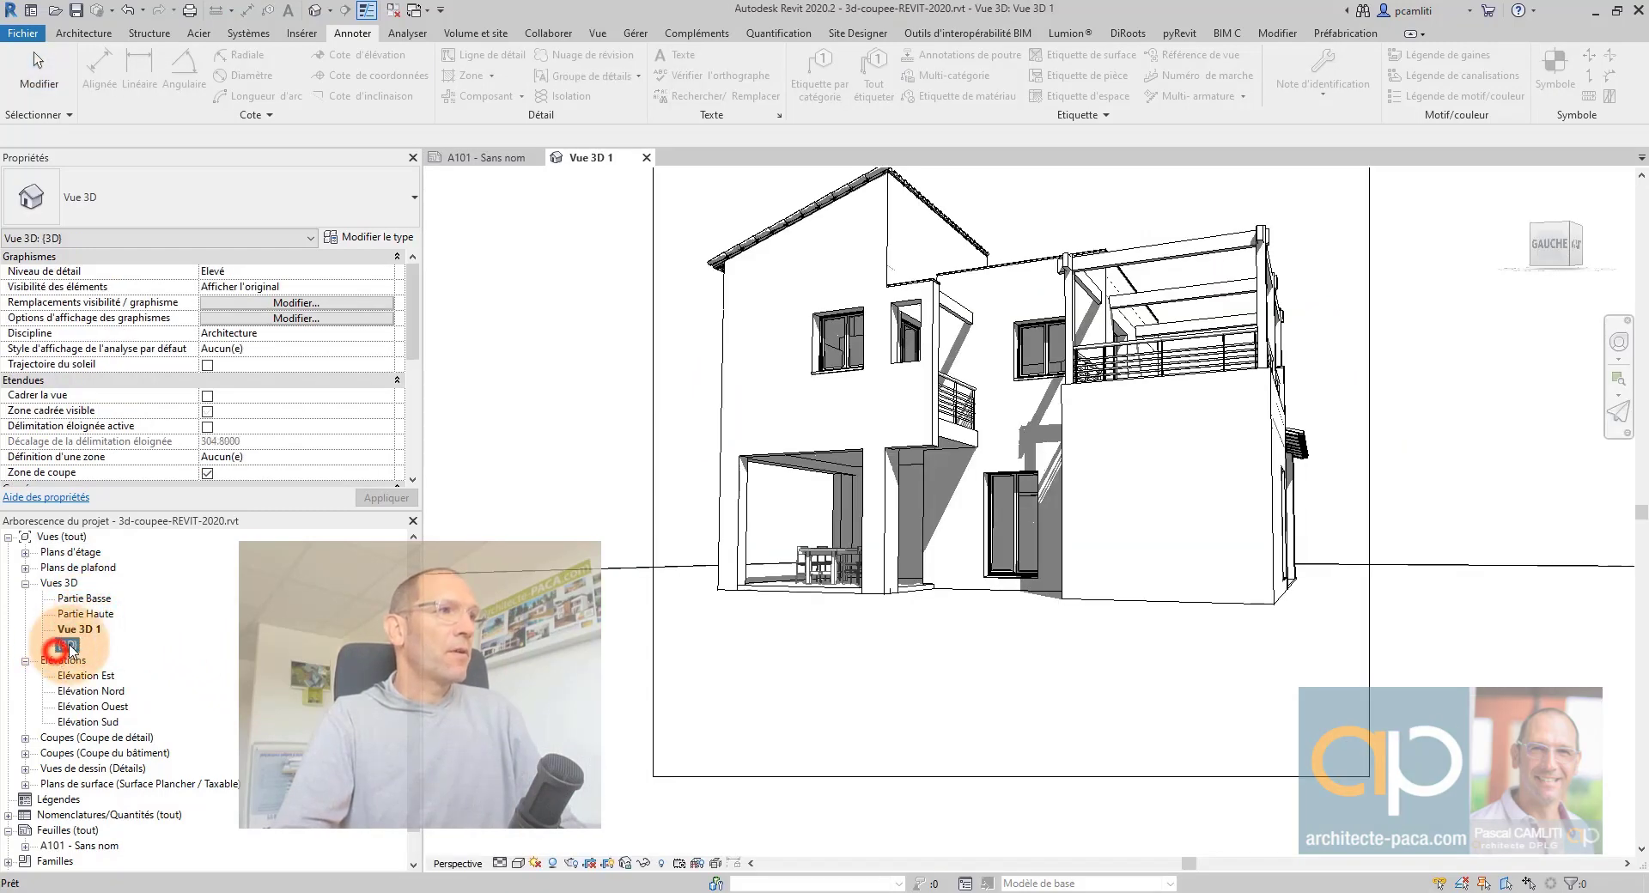
{"action": "double_click", "coordinate": [68, 645]}
{"action": "scroll", "coordinate": [239, 431], "scroll_direction": "down", "scroll_amount": 3}
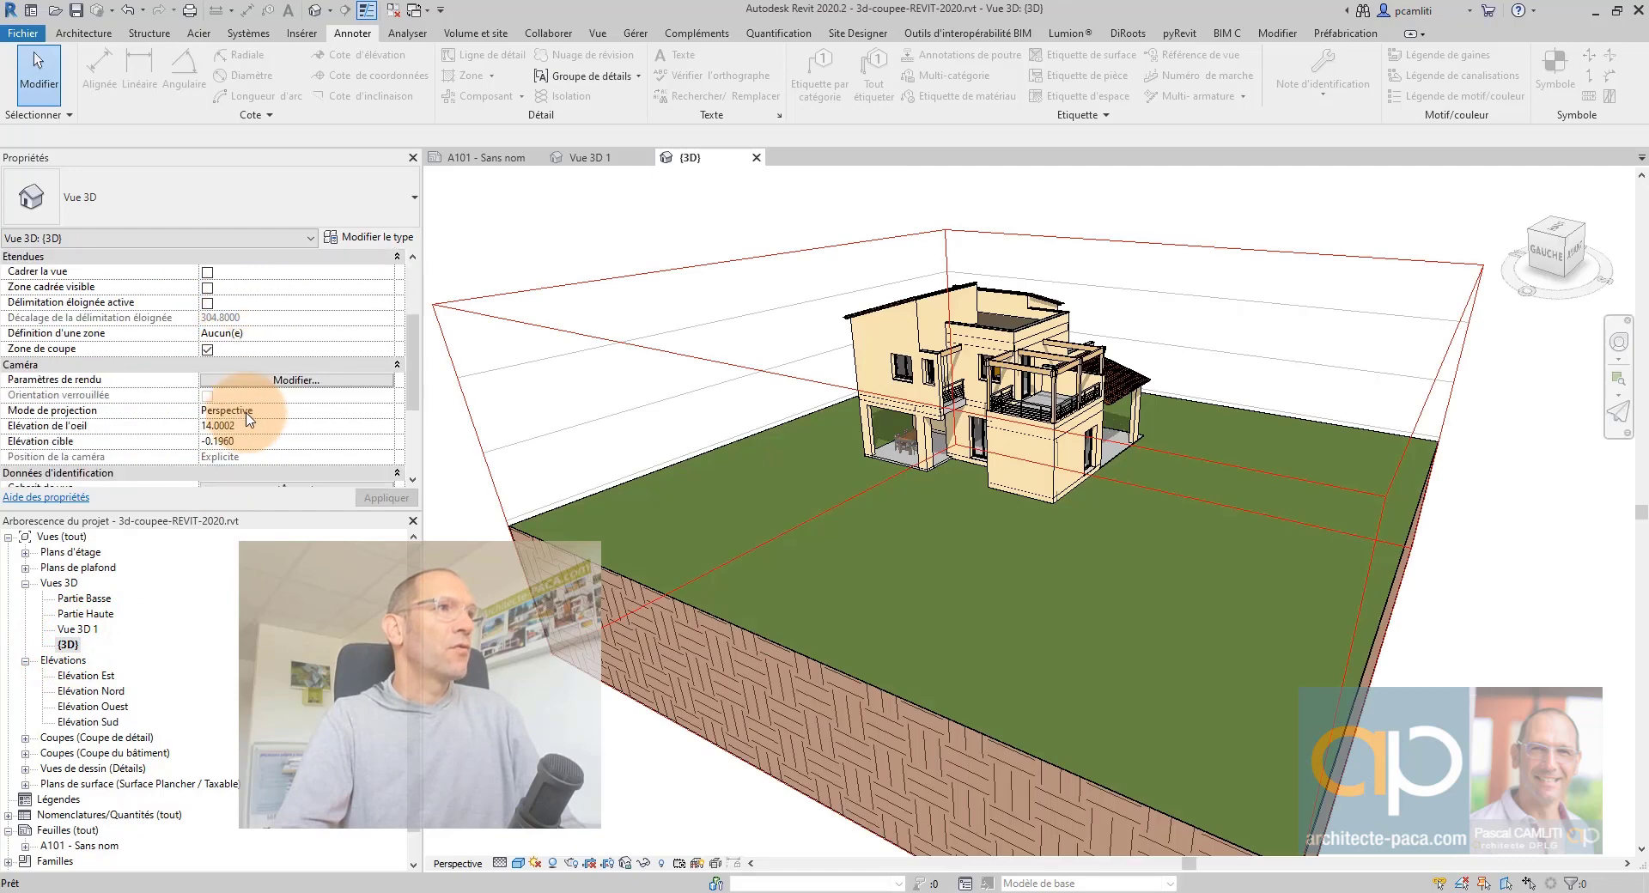
Change the view's Mode de projection from Perspective to Orthographique and apply.
{"action": "left_click", "coordinate": [304, 412]}
{"action": "left_click", "coordinate": [388, 413]}
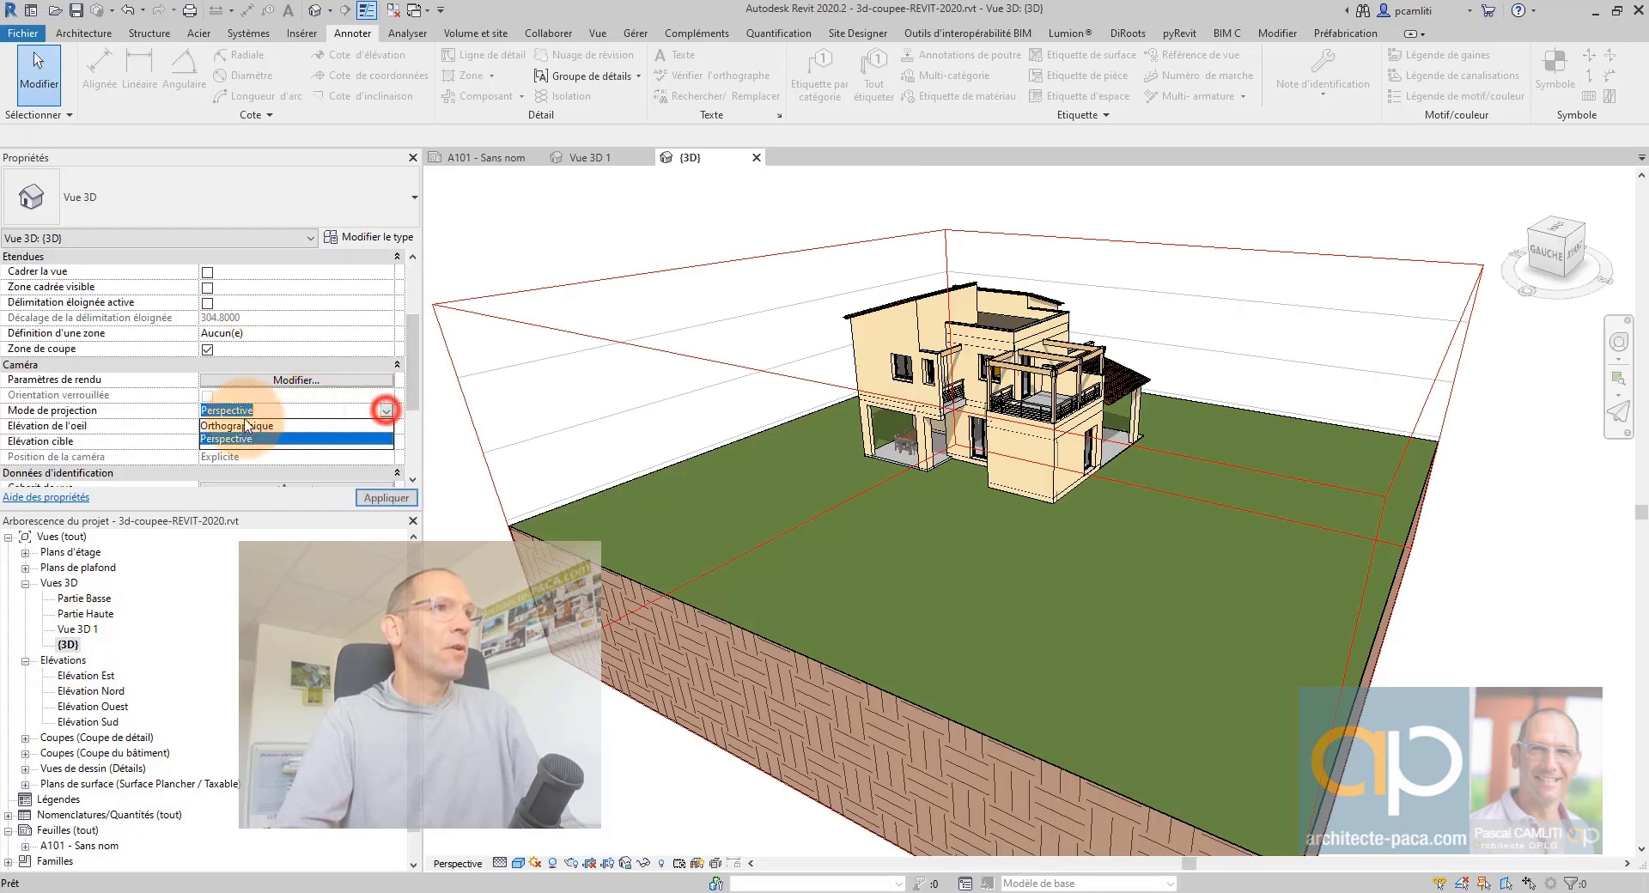
{"action": "left_click", "coordinate": [258, 441]}
{"action": "left_click", "coordinate": [386, 497]}
{"action": "scroll", "coordinate": [1057, 532], "scroll_direction": "down", "scroll_amount": 1}
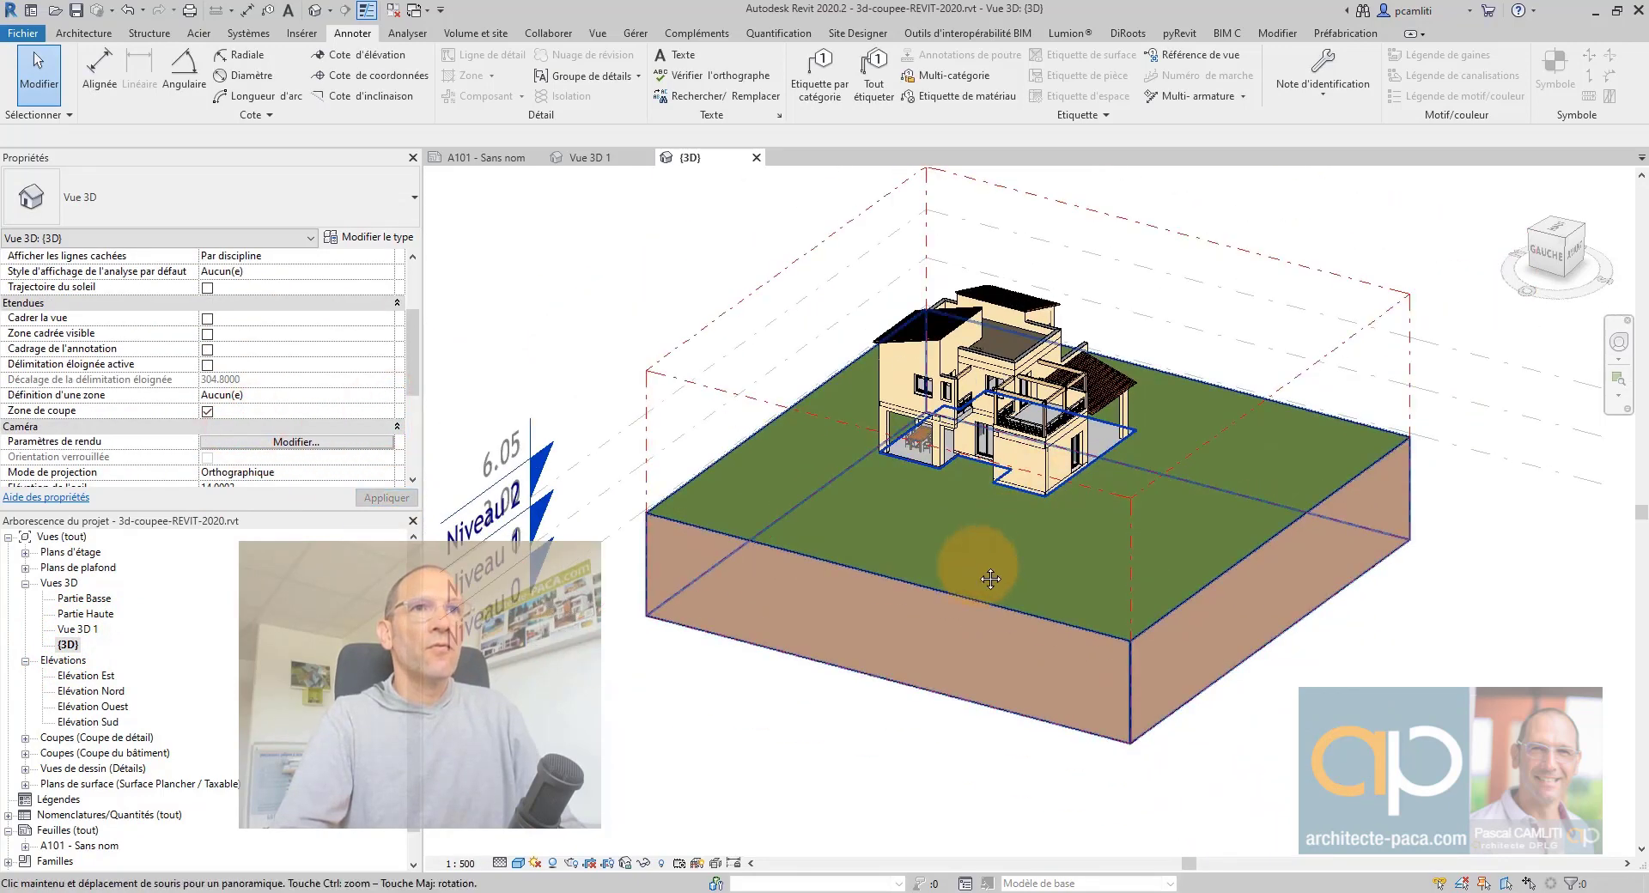
{"action": "scroll", "coordinate": [1067, 554], "scroll_direction": "up", "scroll_amount": 3}
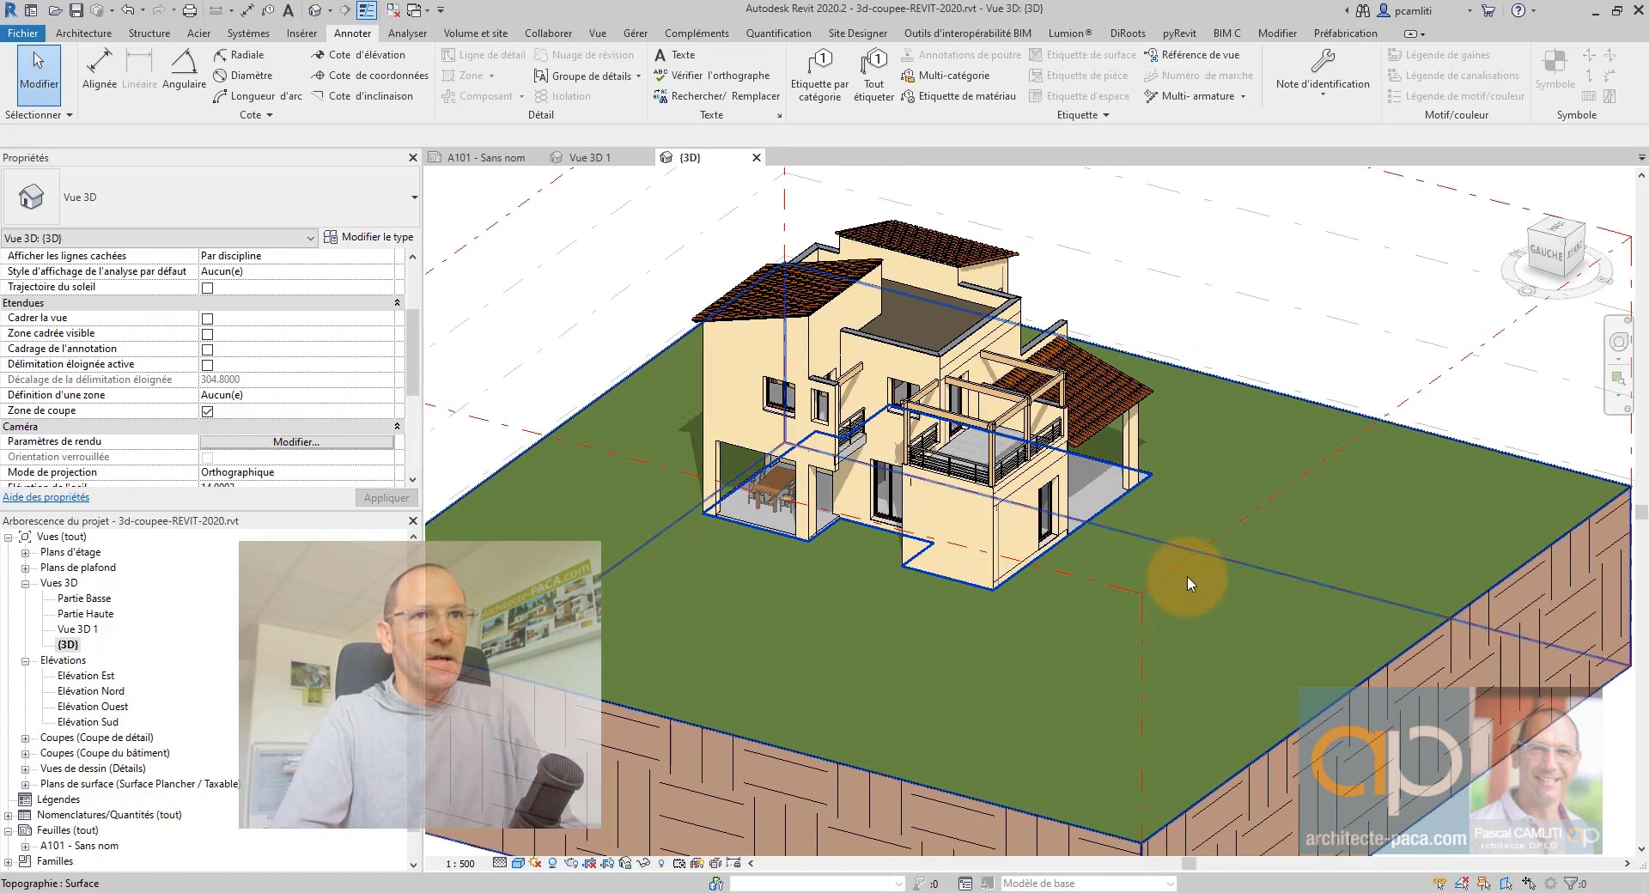
{"action": "scroll", "coordinate": [1187, 575], "scroll_direction": "down", "scroll_amount": 2}
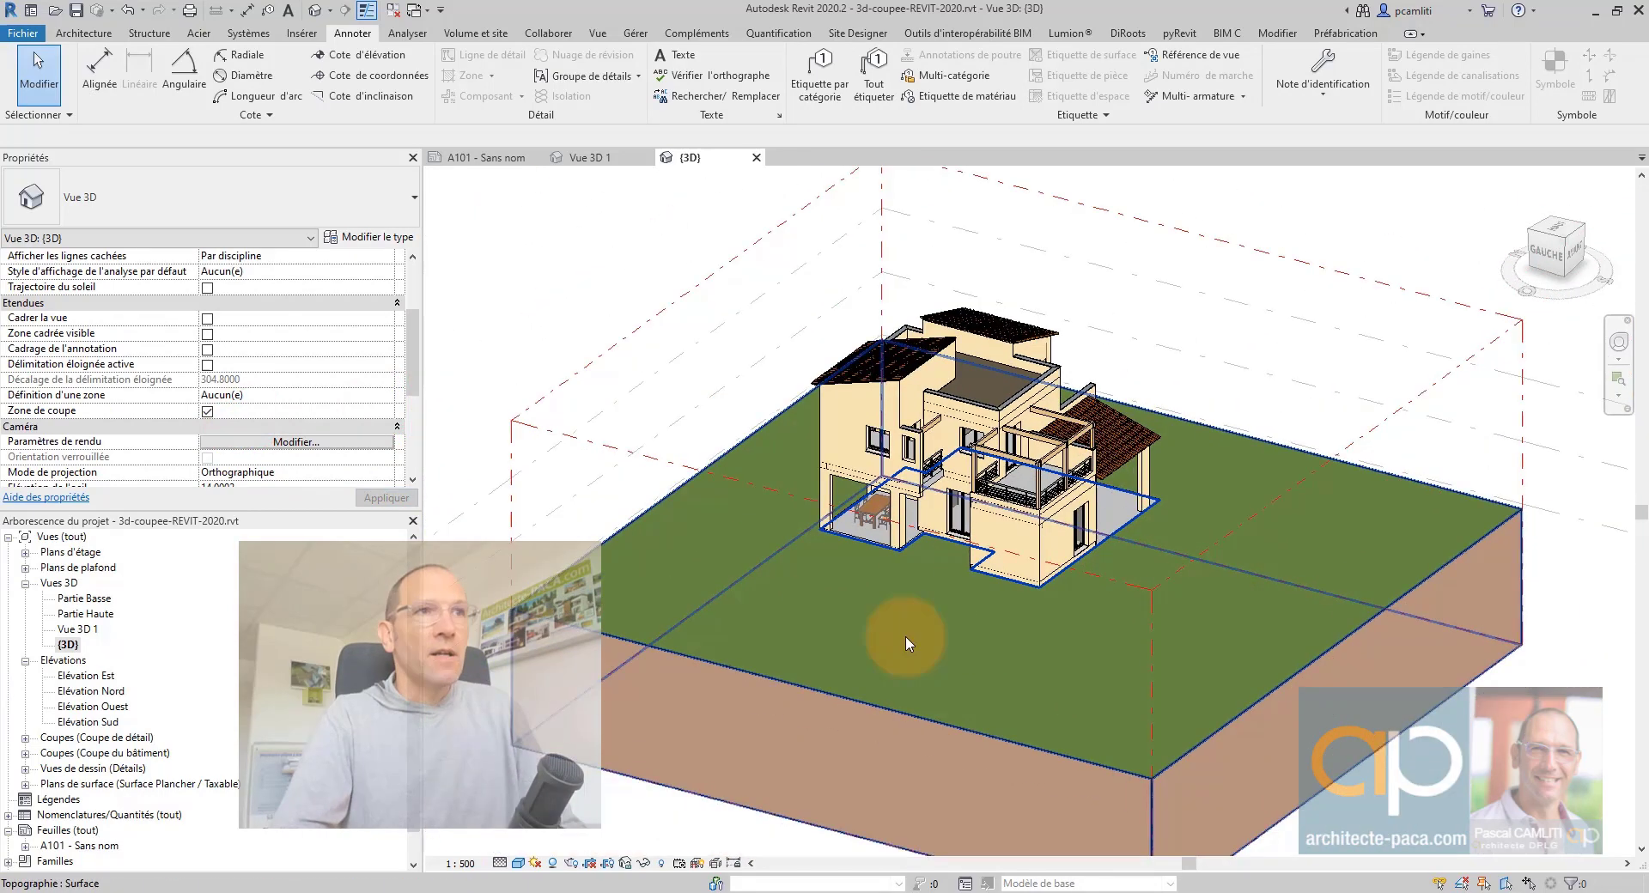
Duplicate the {3D} view and rename the copy Vue 3d 01.
{"action": "right_click", "coordinate": [69, 648]}
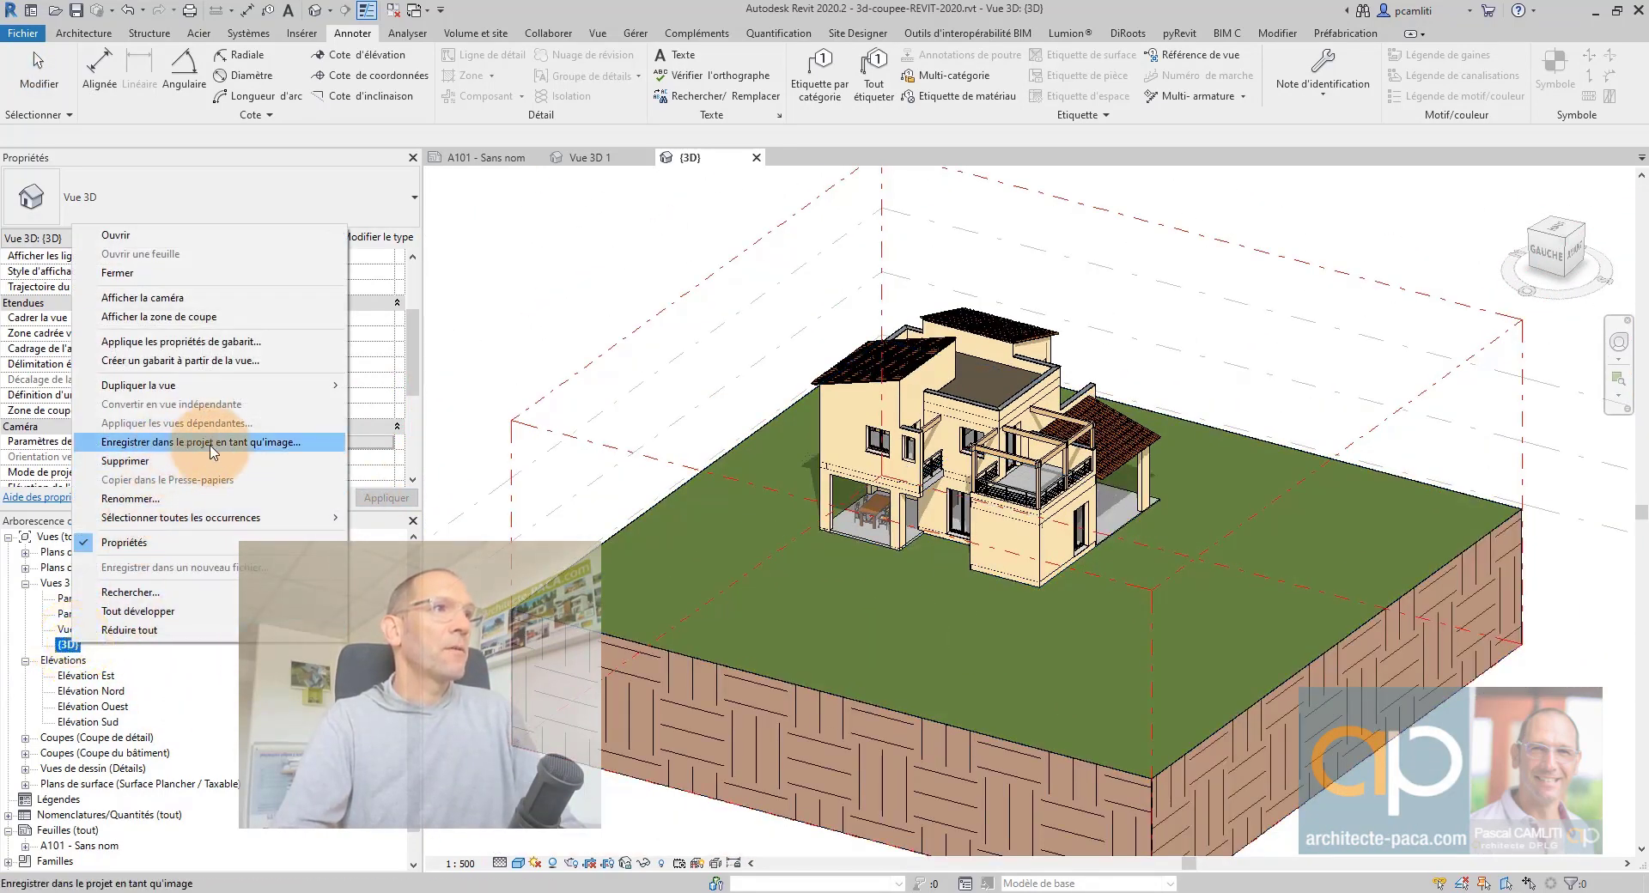
{"action": "left_click", "coordinate": [211, 385]}
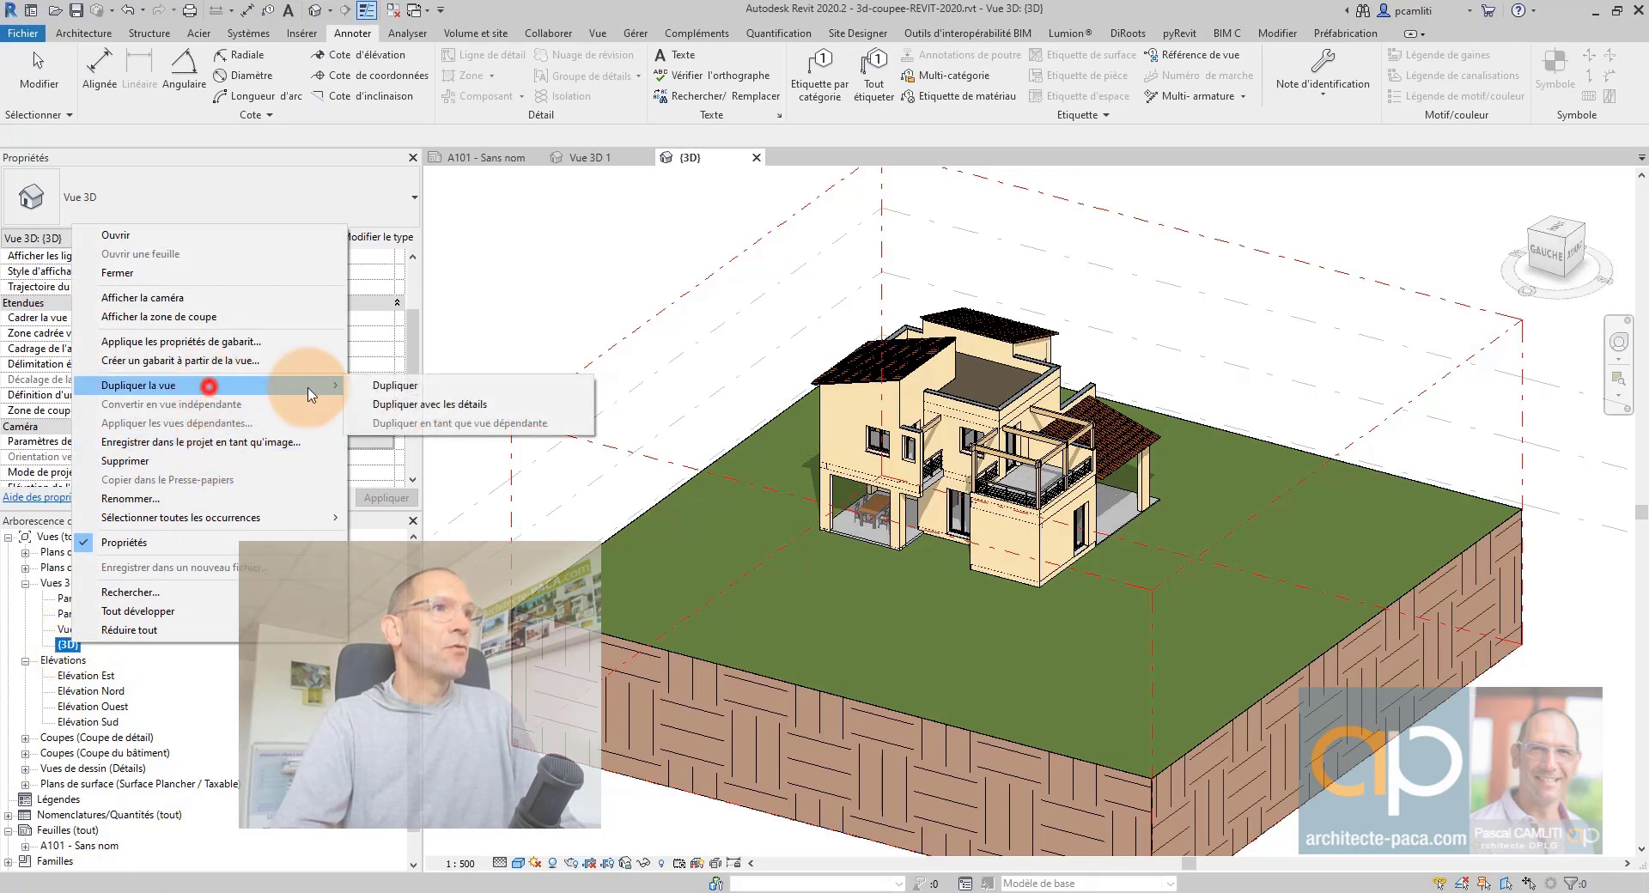
{"action": "left_click", "coordinate": [418, 388]}
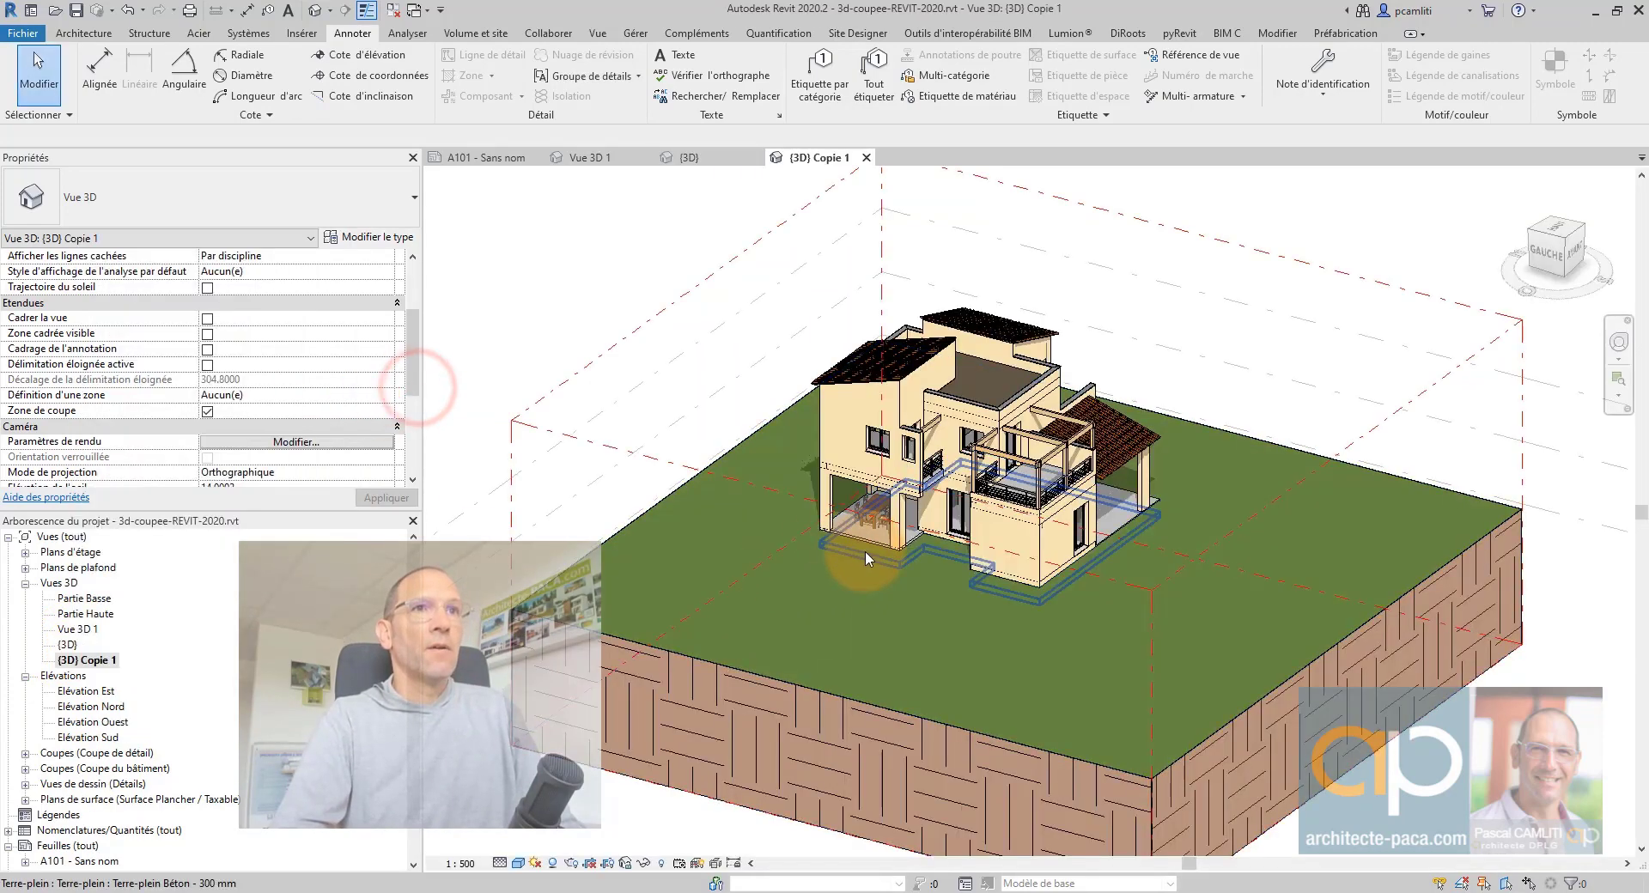
{"action": "right_click", "coordinate": [93, 667]}
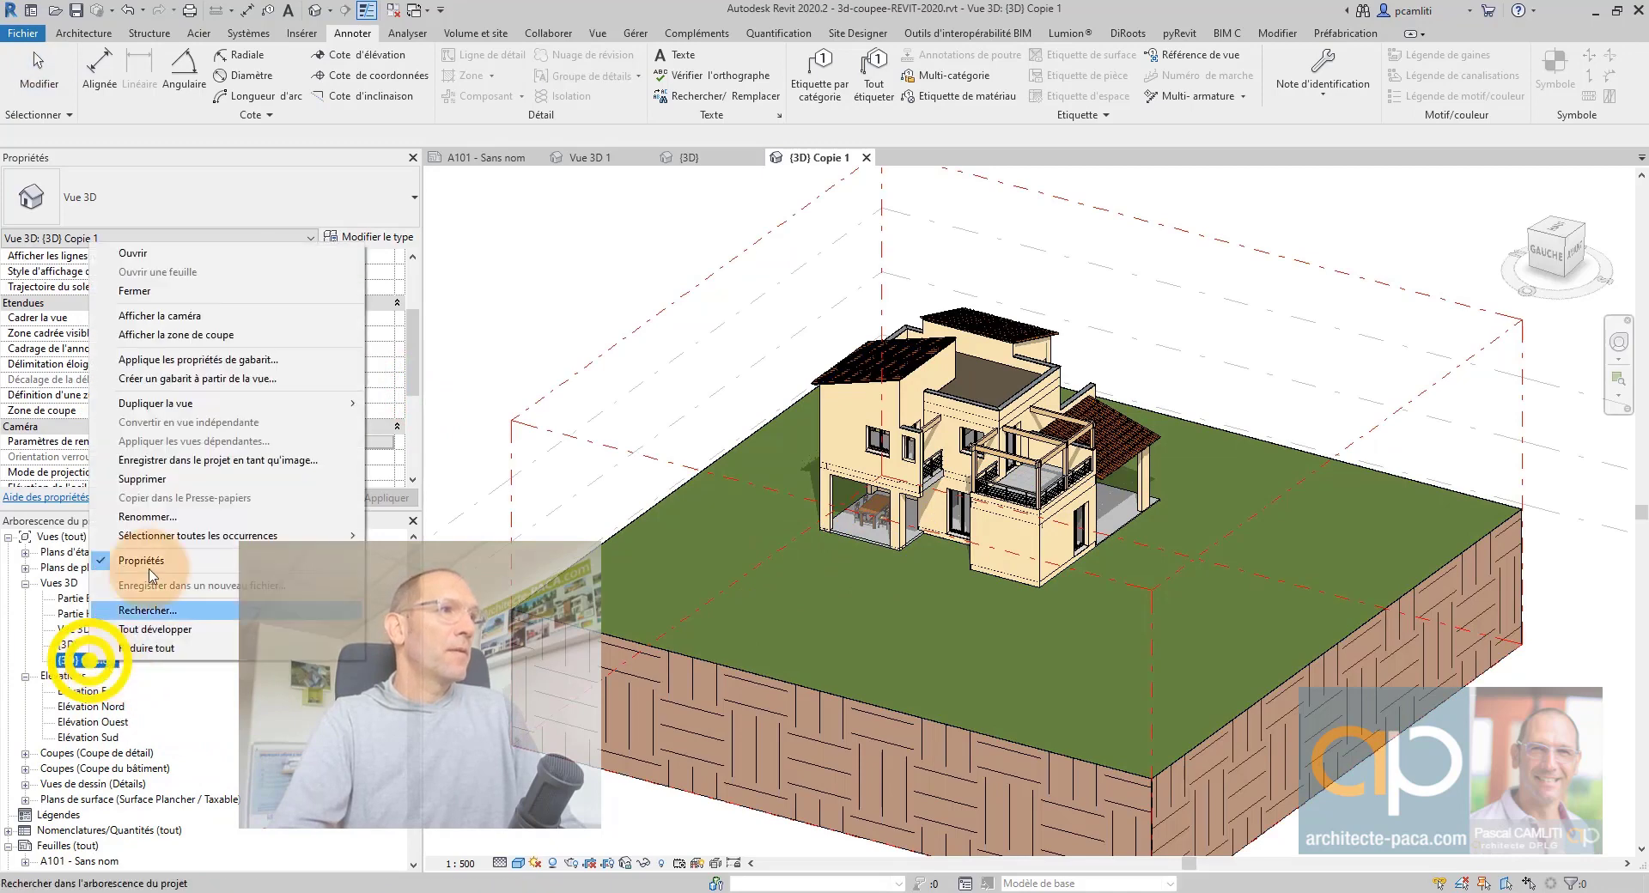
{"action": "left_click", "coordinate": [176, 509]}
{"action": "type", "text": "Vue 3d 01"}
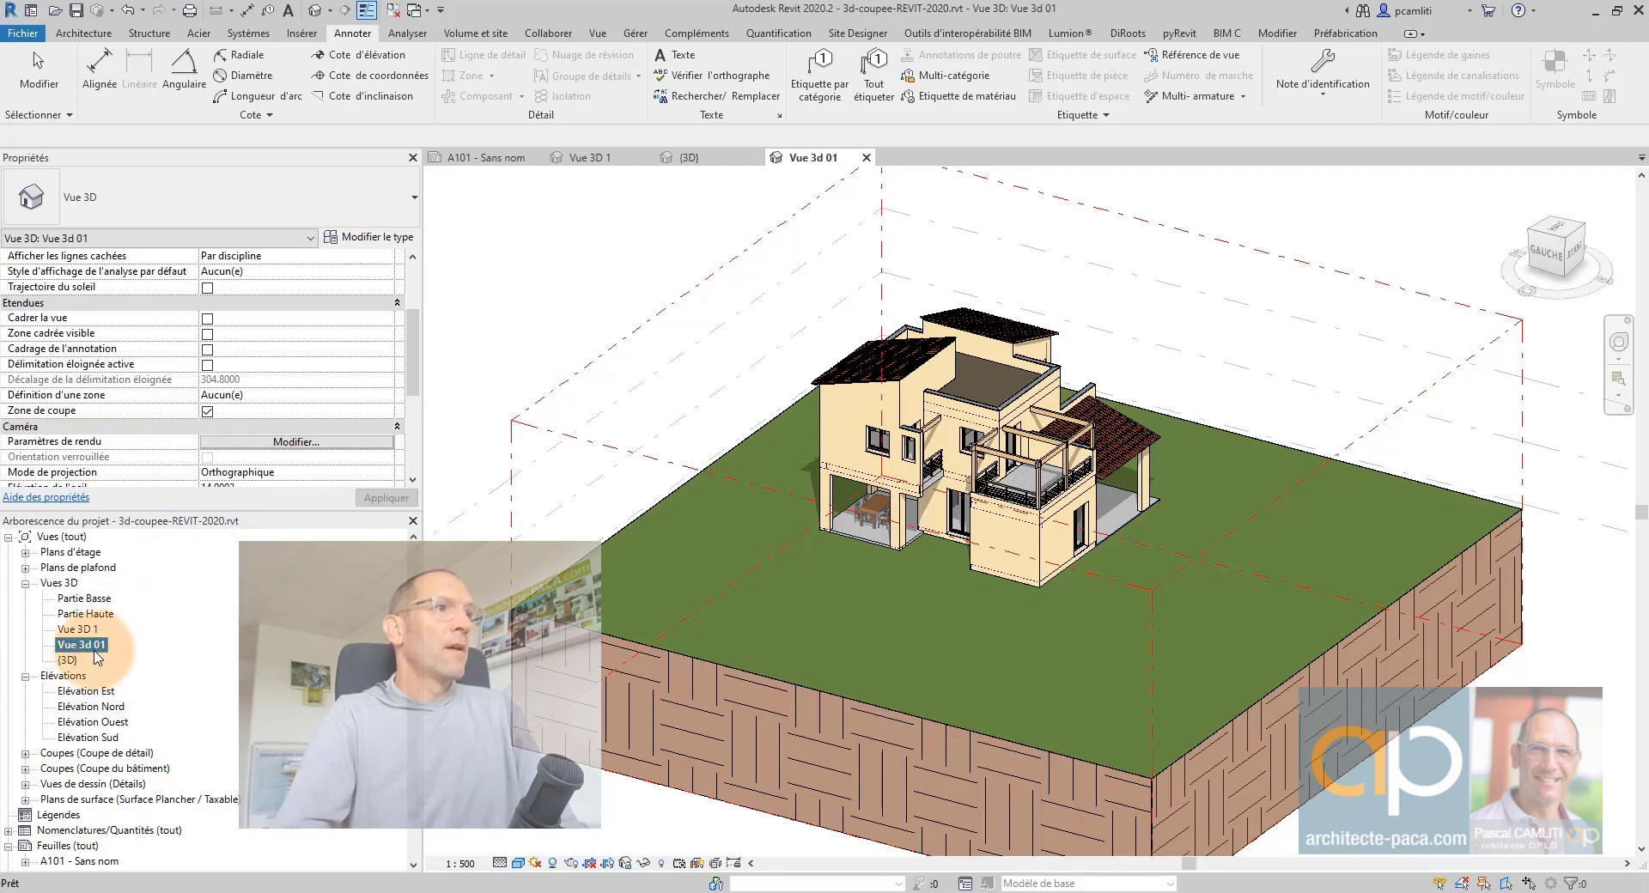
Duplicate Vue 3d 01 and rename the copy Vue 3d 01 Haute.
{"action": "right_click", "coordinate": [90, 644]}
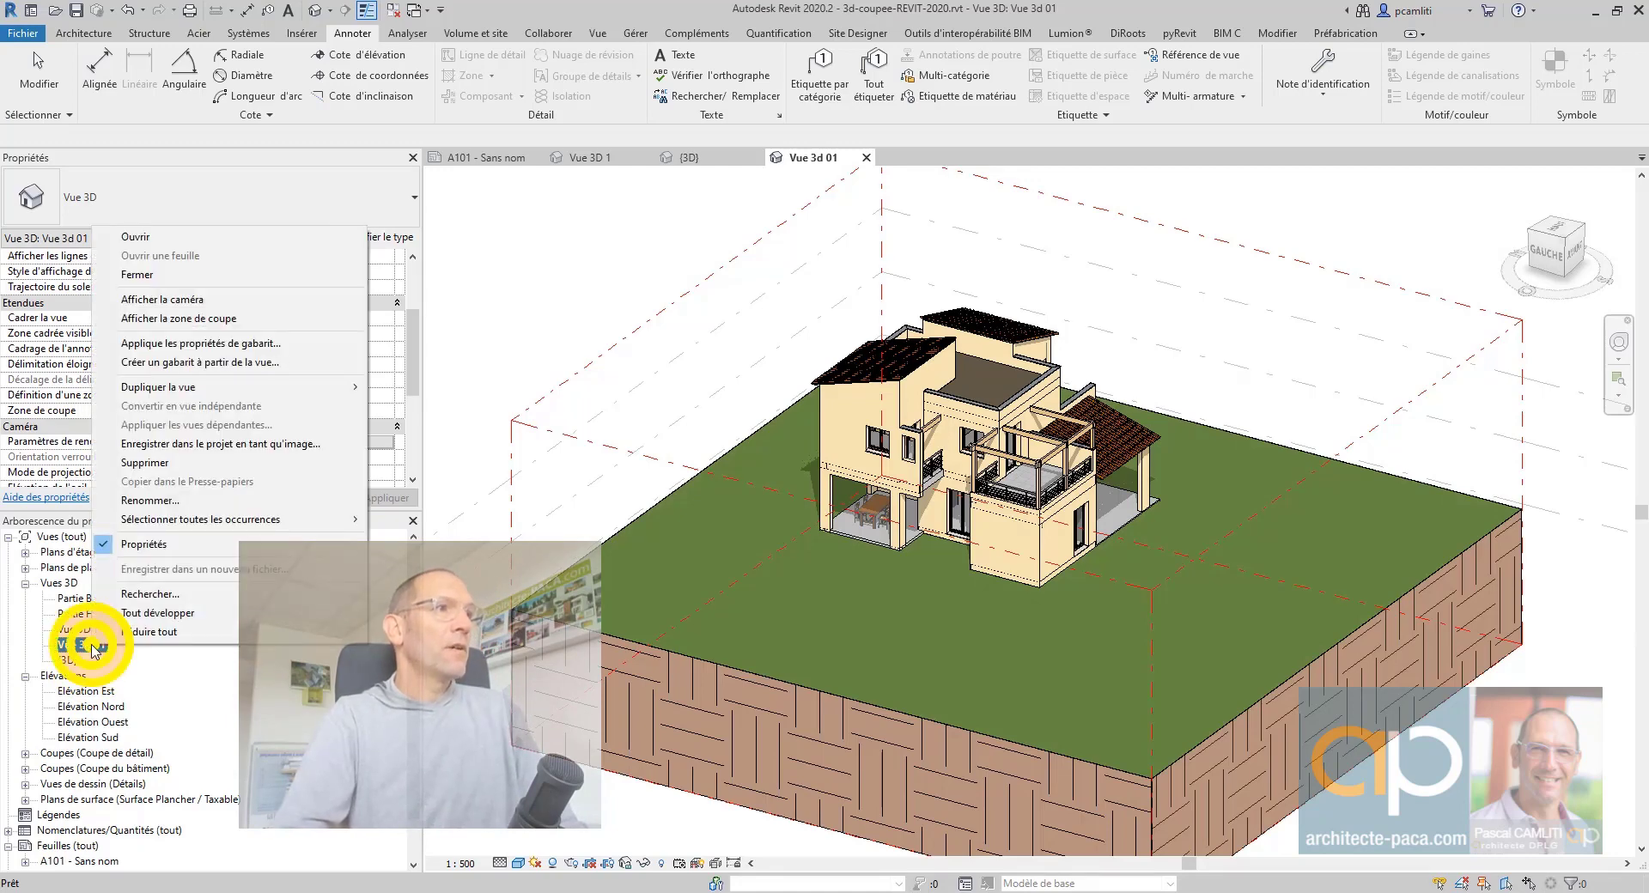
{"action": "left_click", "coordinate": [214, 386]}
{"action": "left_click", "coordinate": [462, 406]}
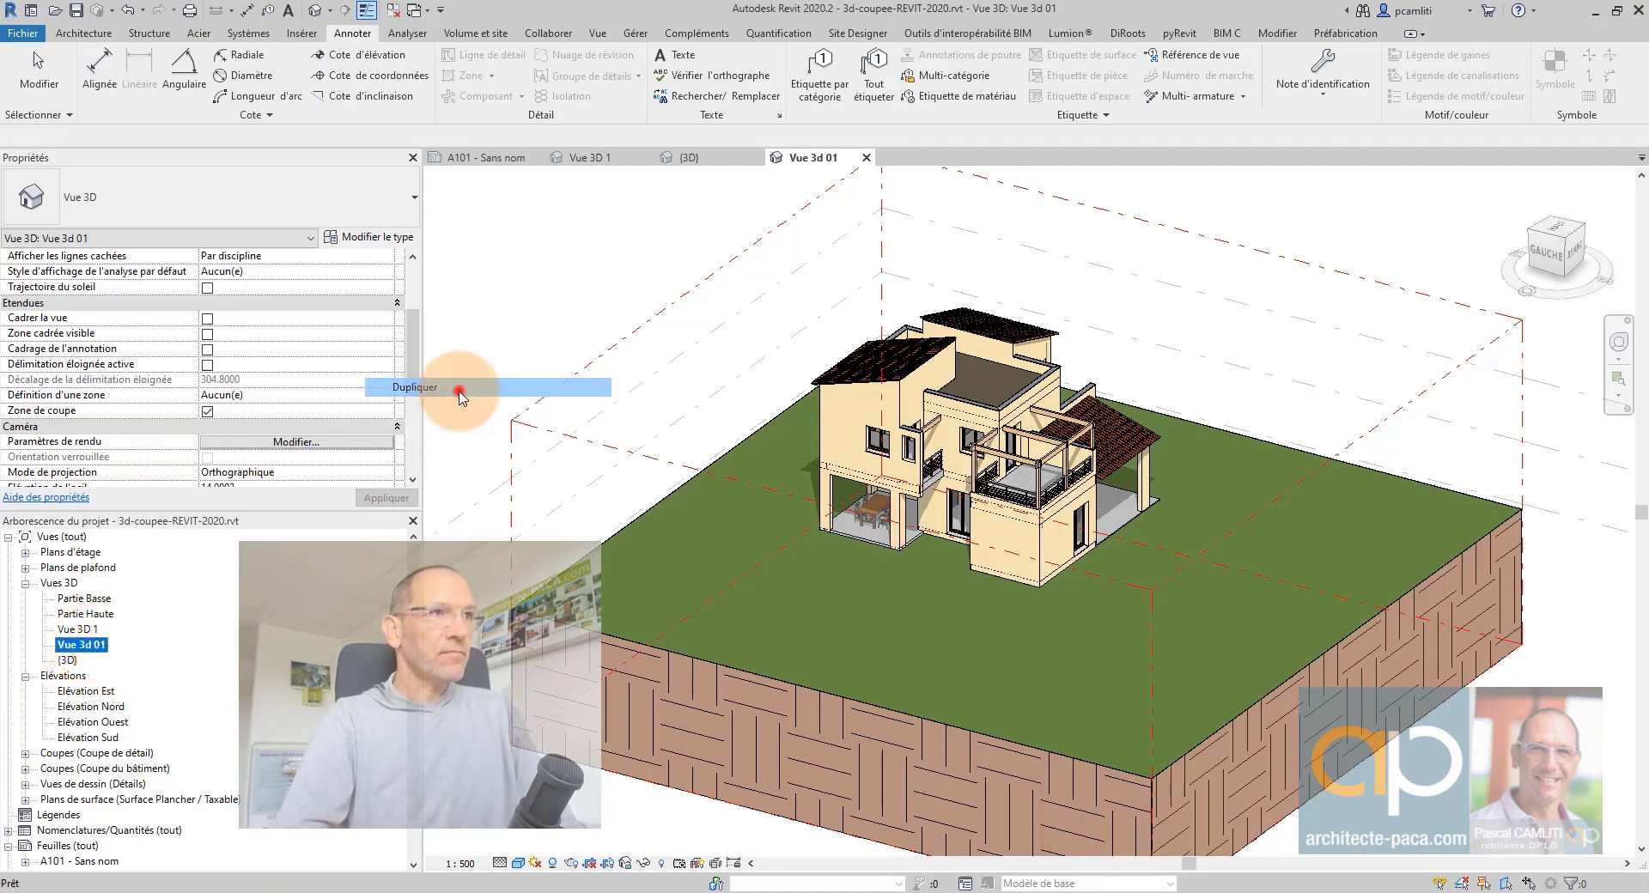
{"action": "right_click", "coordinate": [100, 663]}
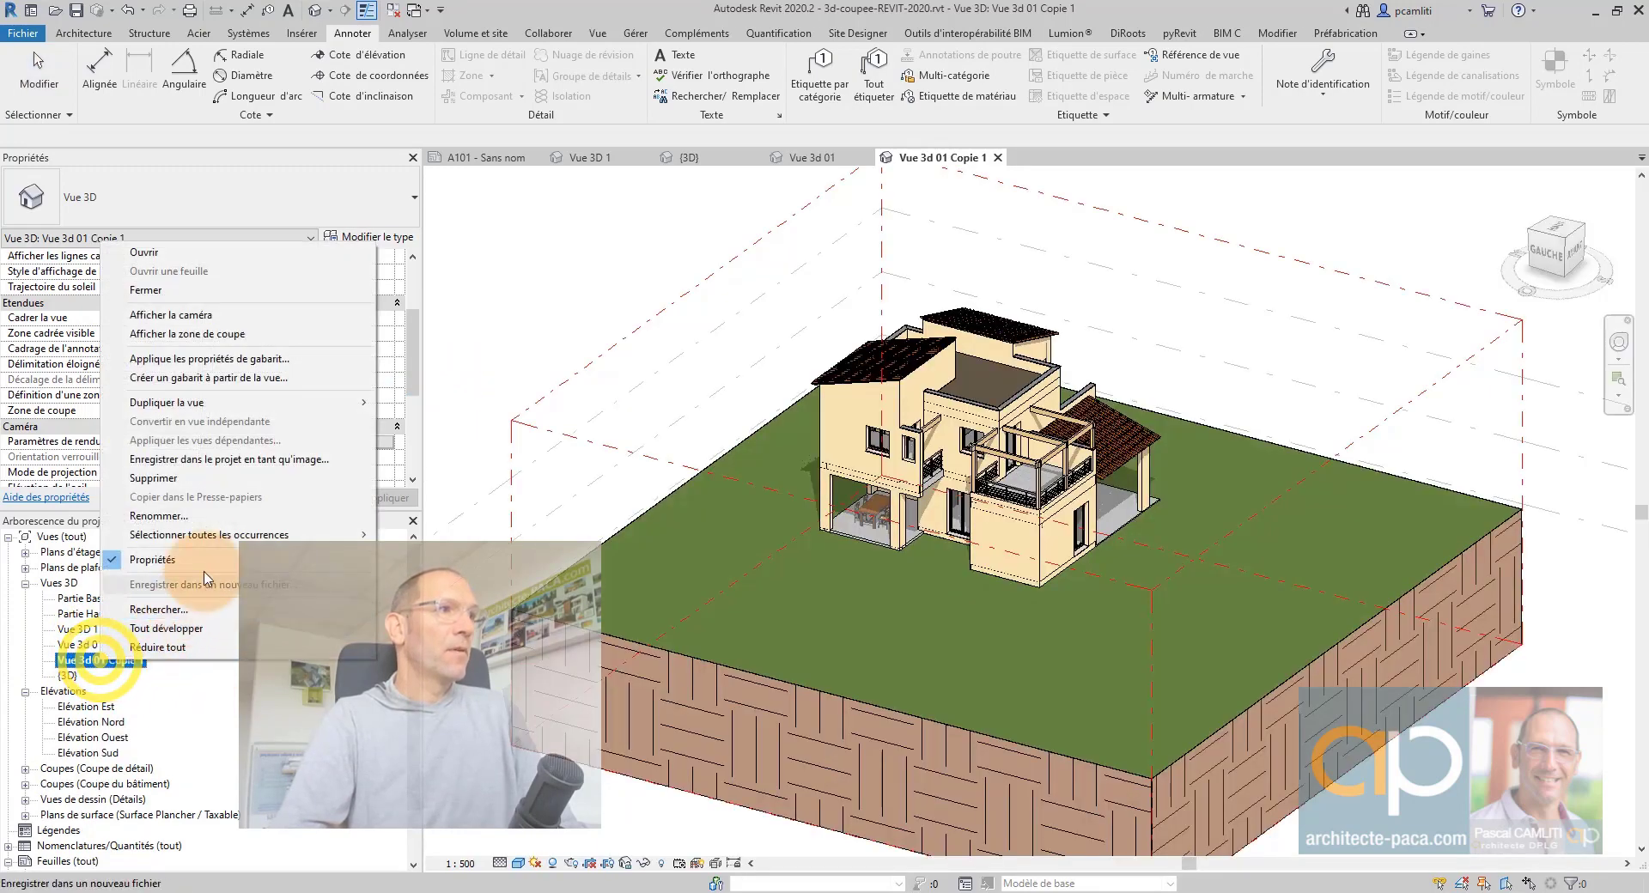
{"action": "left_click", "coordinate": [227, 516]}
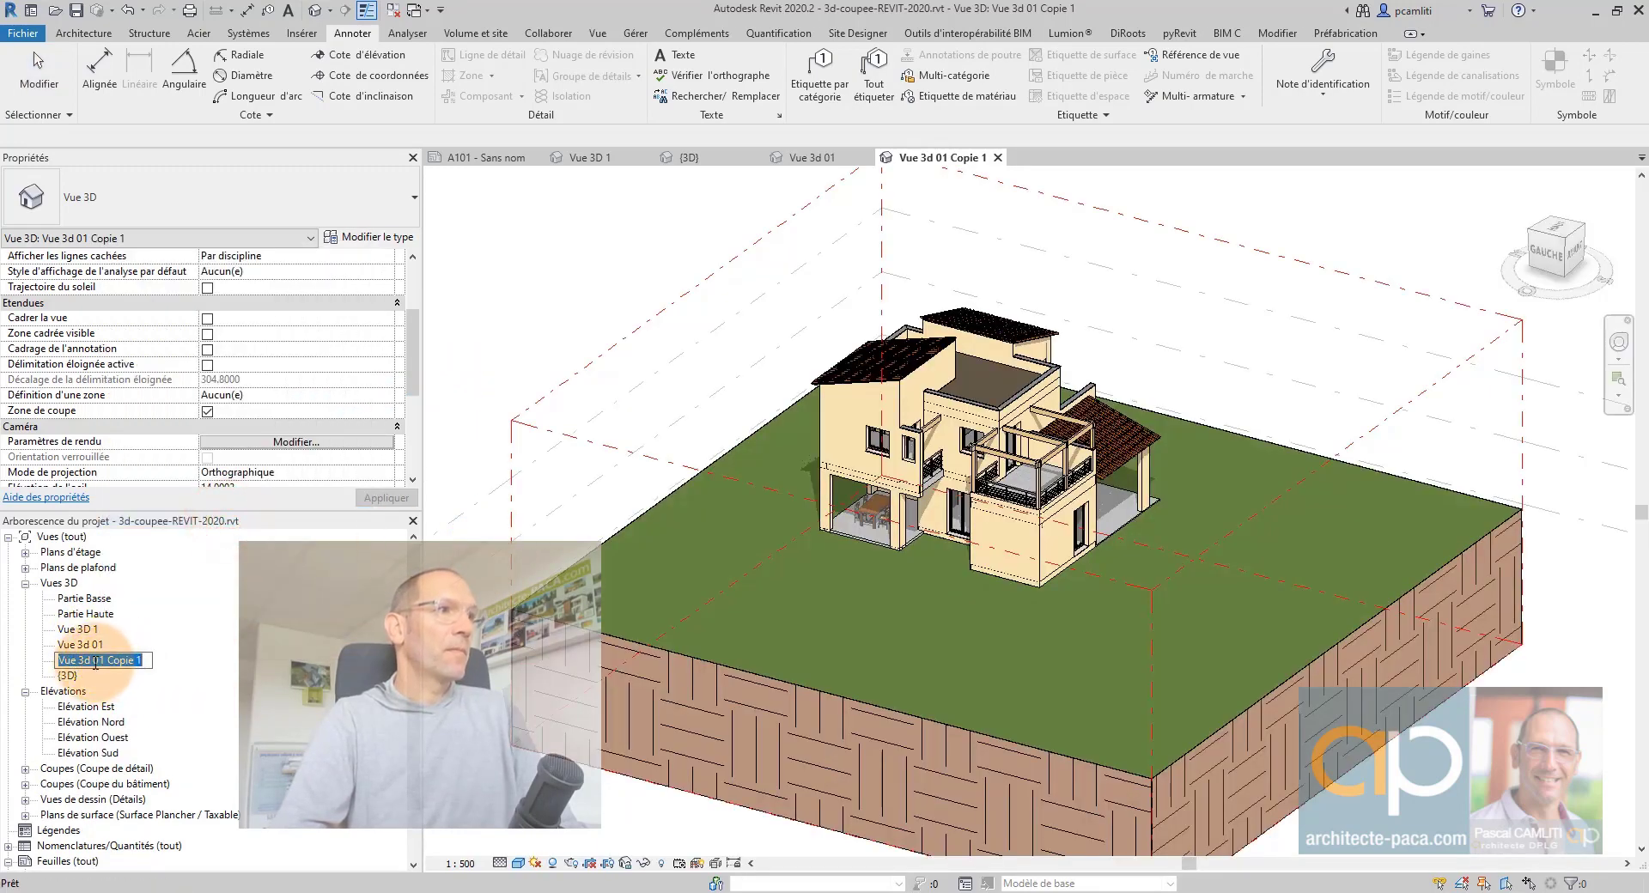
{"action": "type", "text": "Haut"}
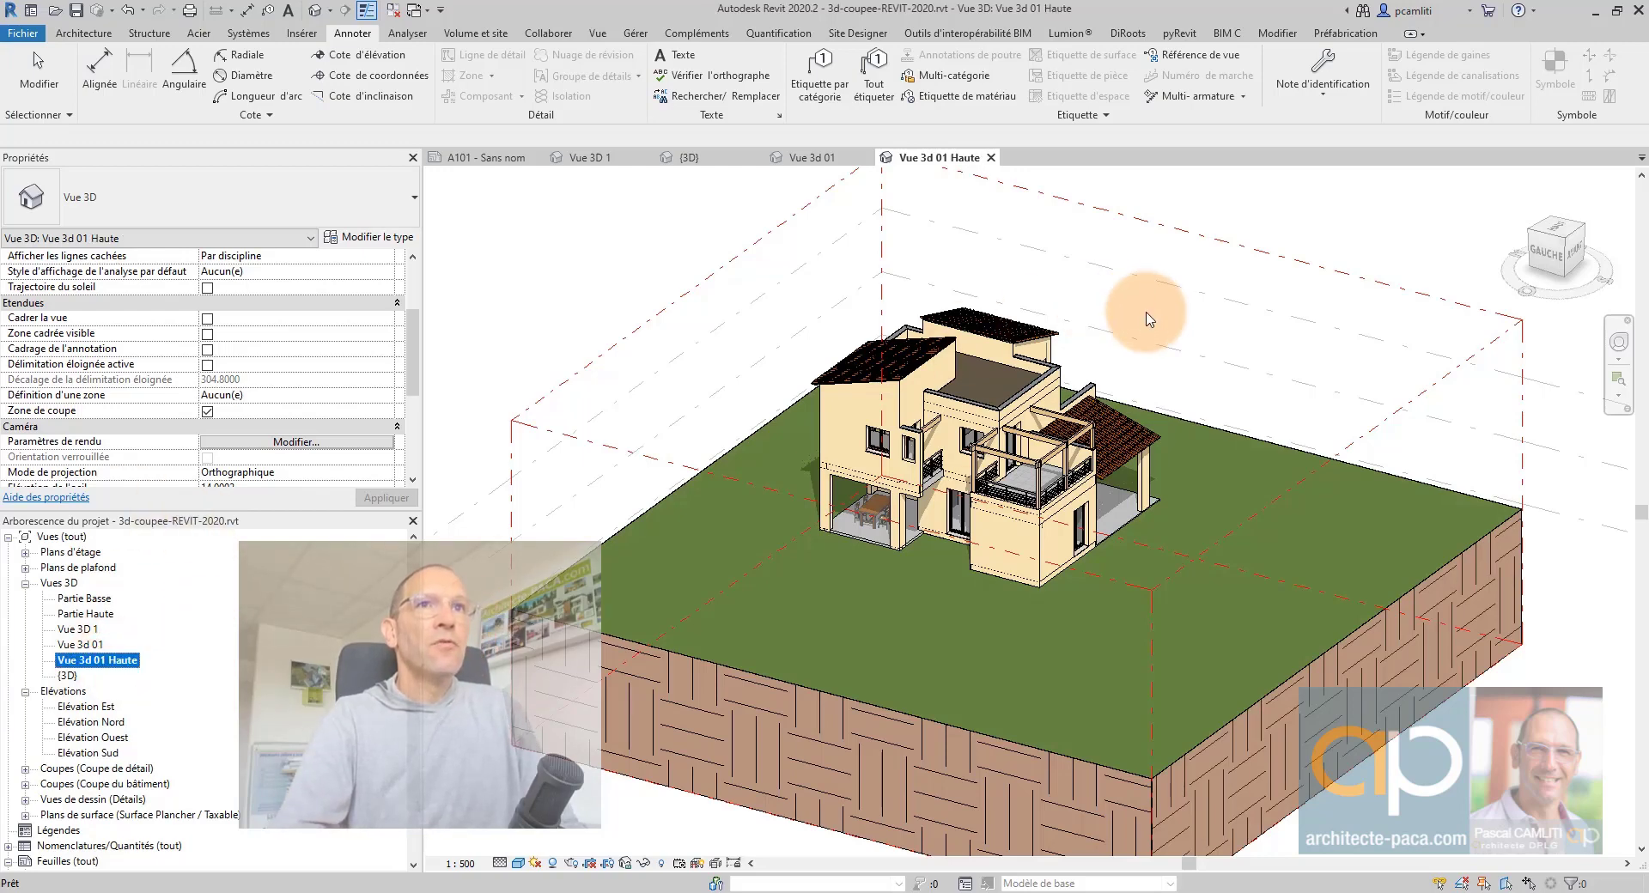
Turn on the section box and pull its front and right faces in to cut the terrain.
{"action": "left_click", "coordinate": [1198, 234]}
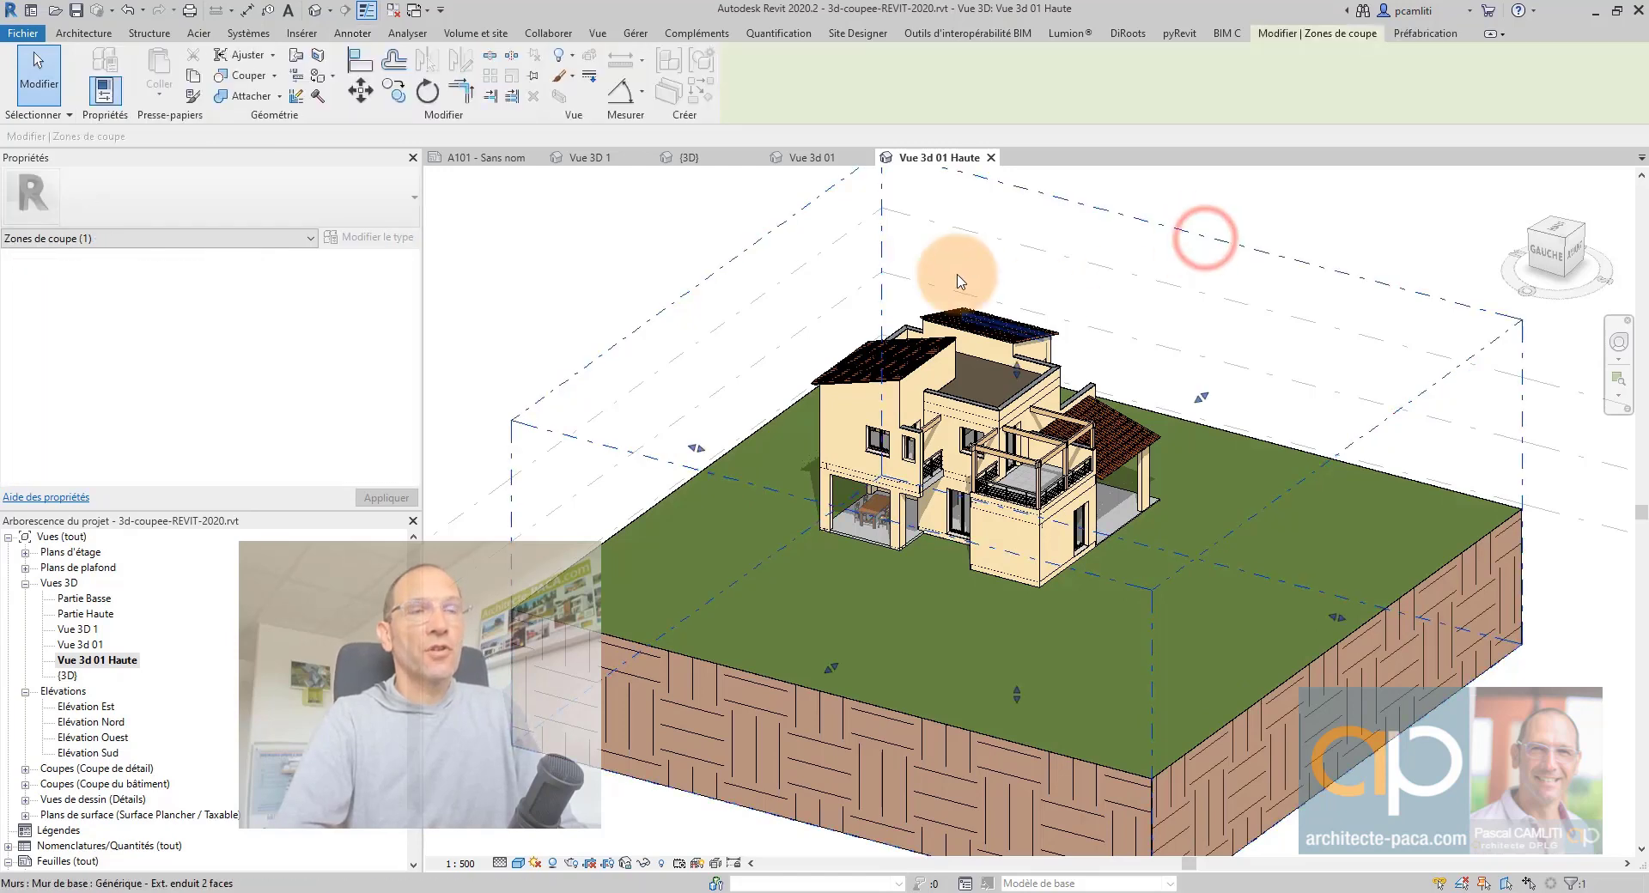
{"action": "left_click", "coordinate": [580, 257]}
{"action": "scroll", "coordinate": [295, 379], "scroll_direction": "down", "scroll_amount": 2}
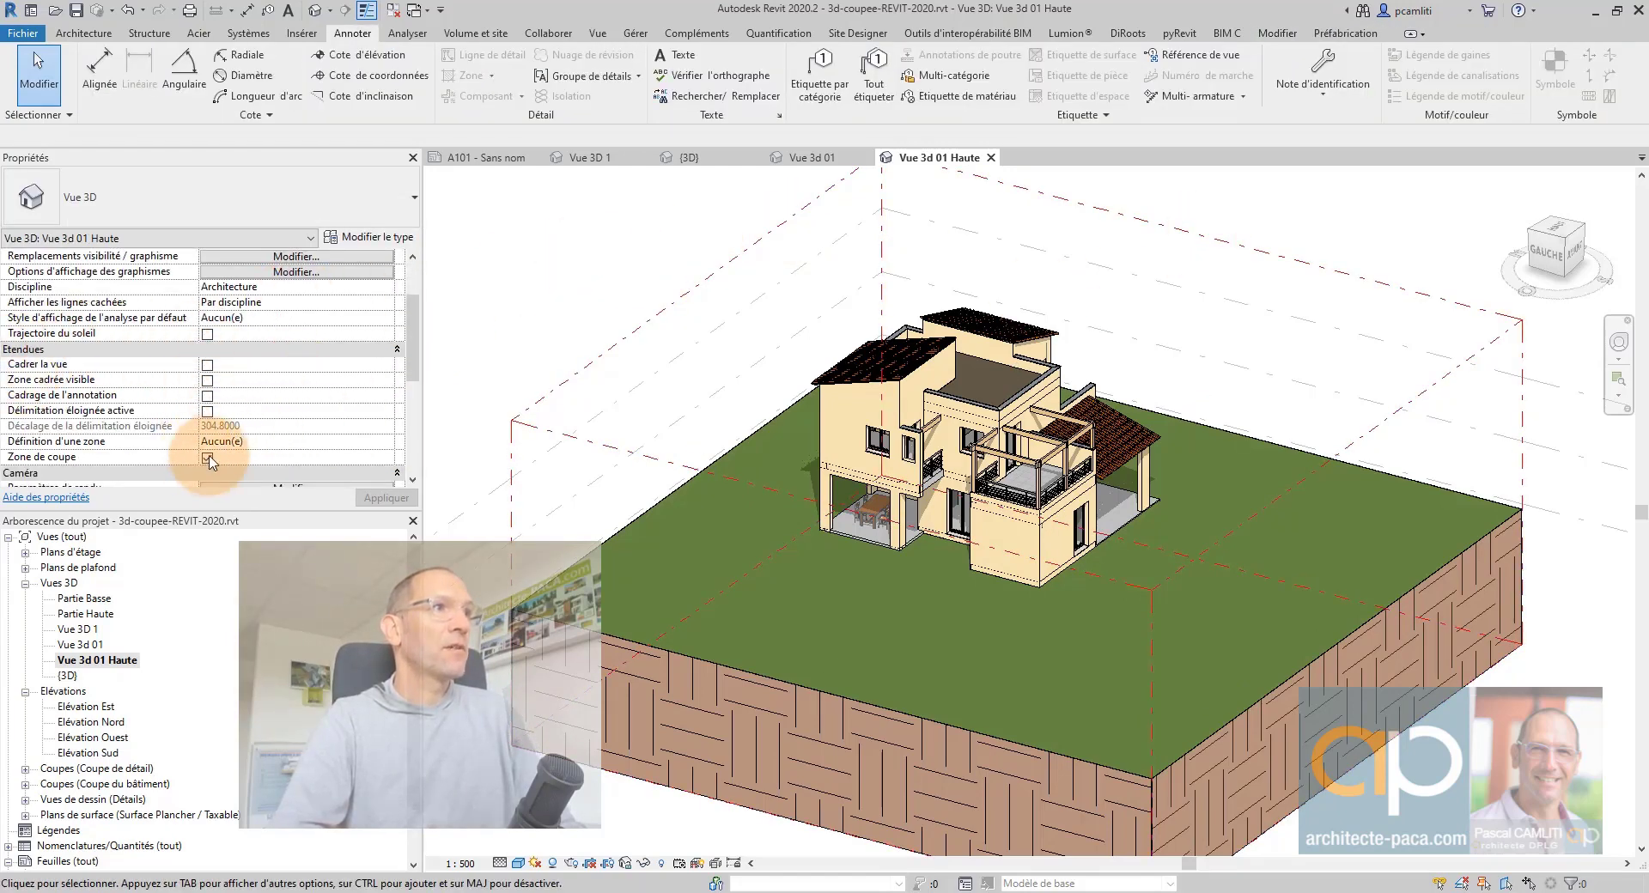
{"action": "left_click", "coordinate": [545, 322]}
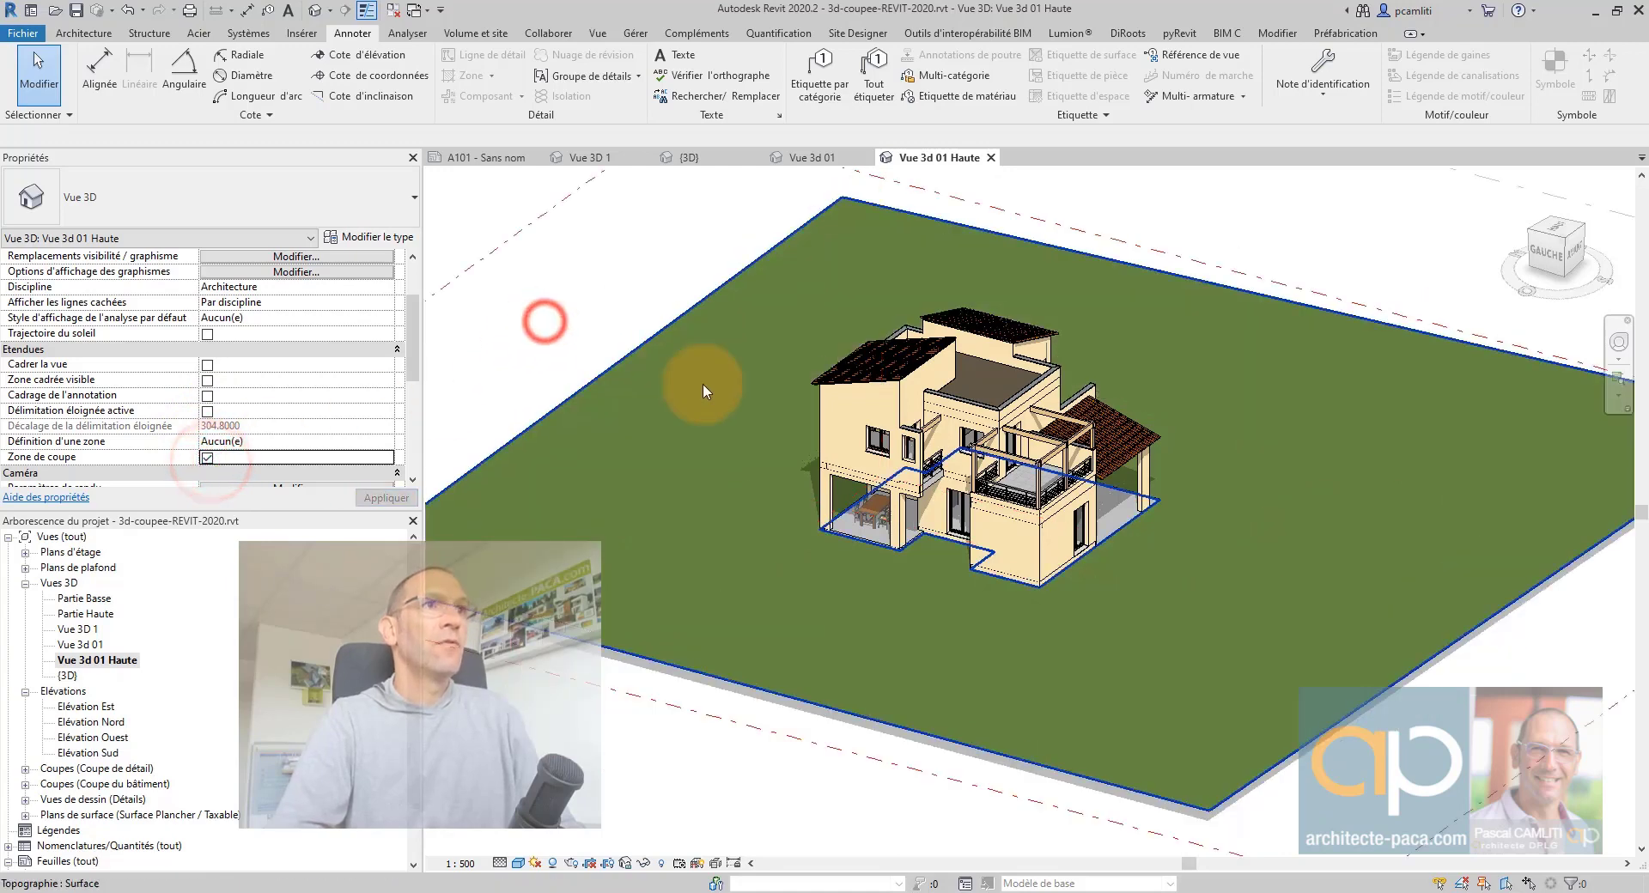
{"action": "left_click", "coordinate": [646, 326]}
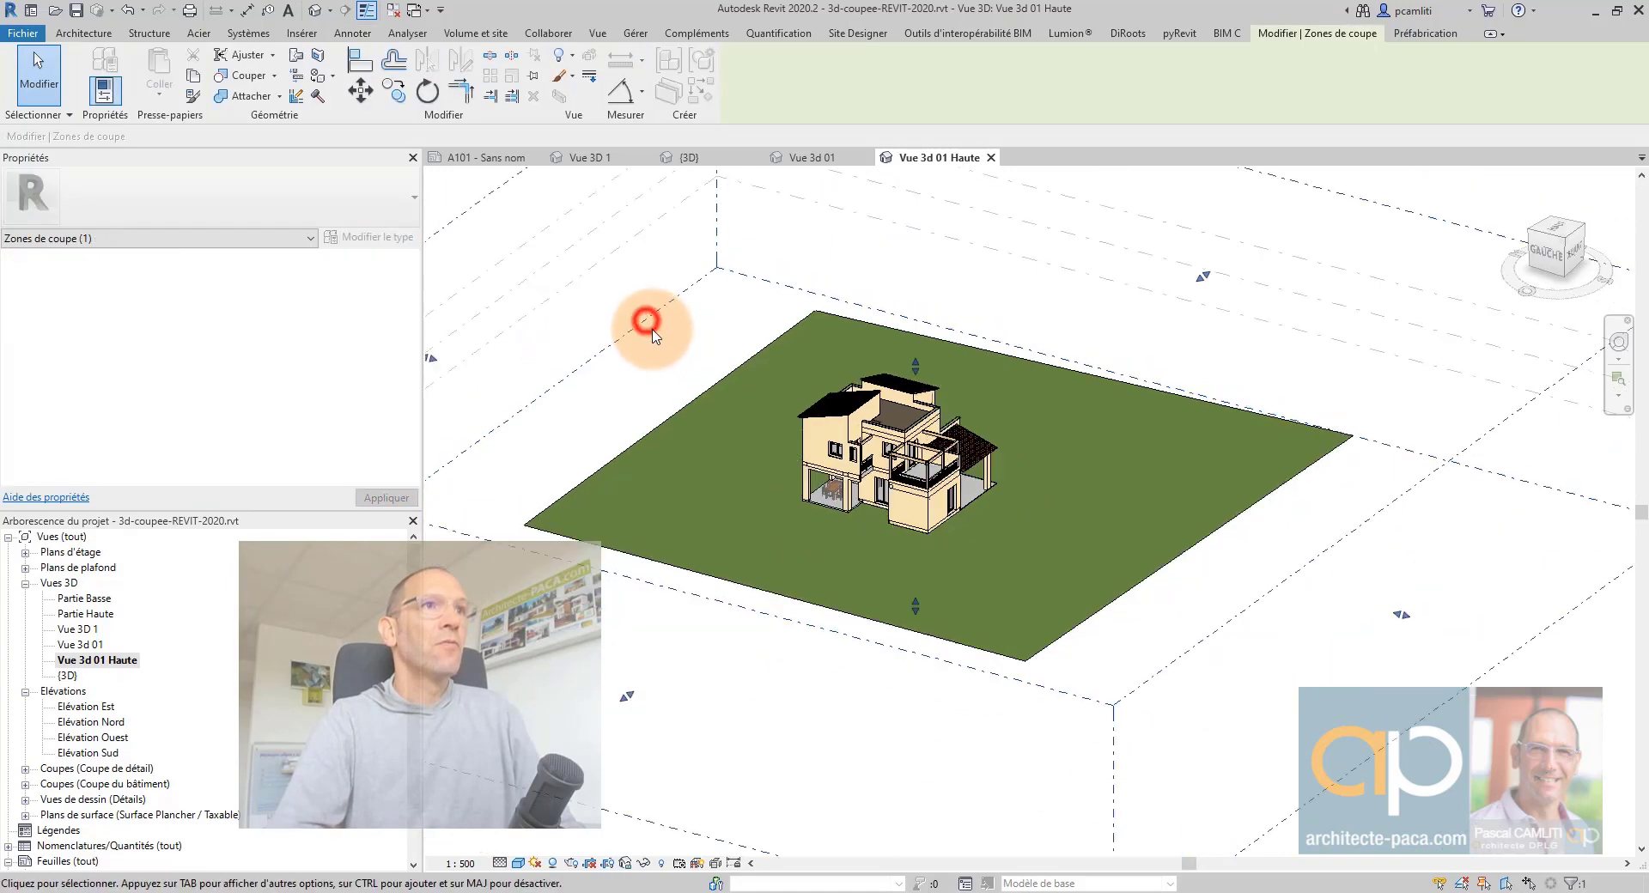
{"action": "scroll", "coordinate": [646, 326], "scroll_direction": "down", "scroll_amount": 3}
{"action": "left_click", "coordinate": [637, 538]}
{"action": "left_click_drag", "start_coordinate": [764, 487], "coordinate": [825, 477]}
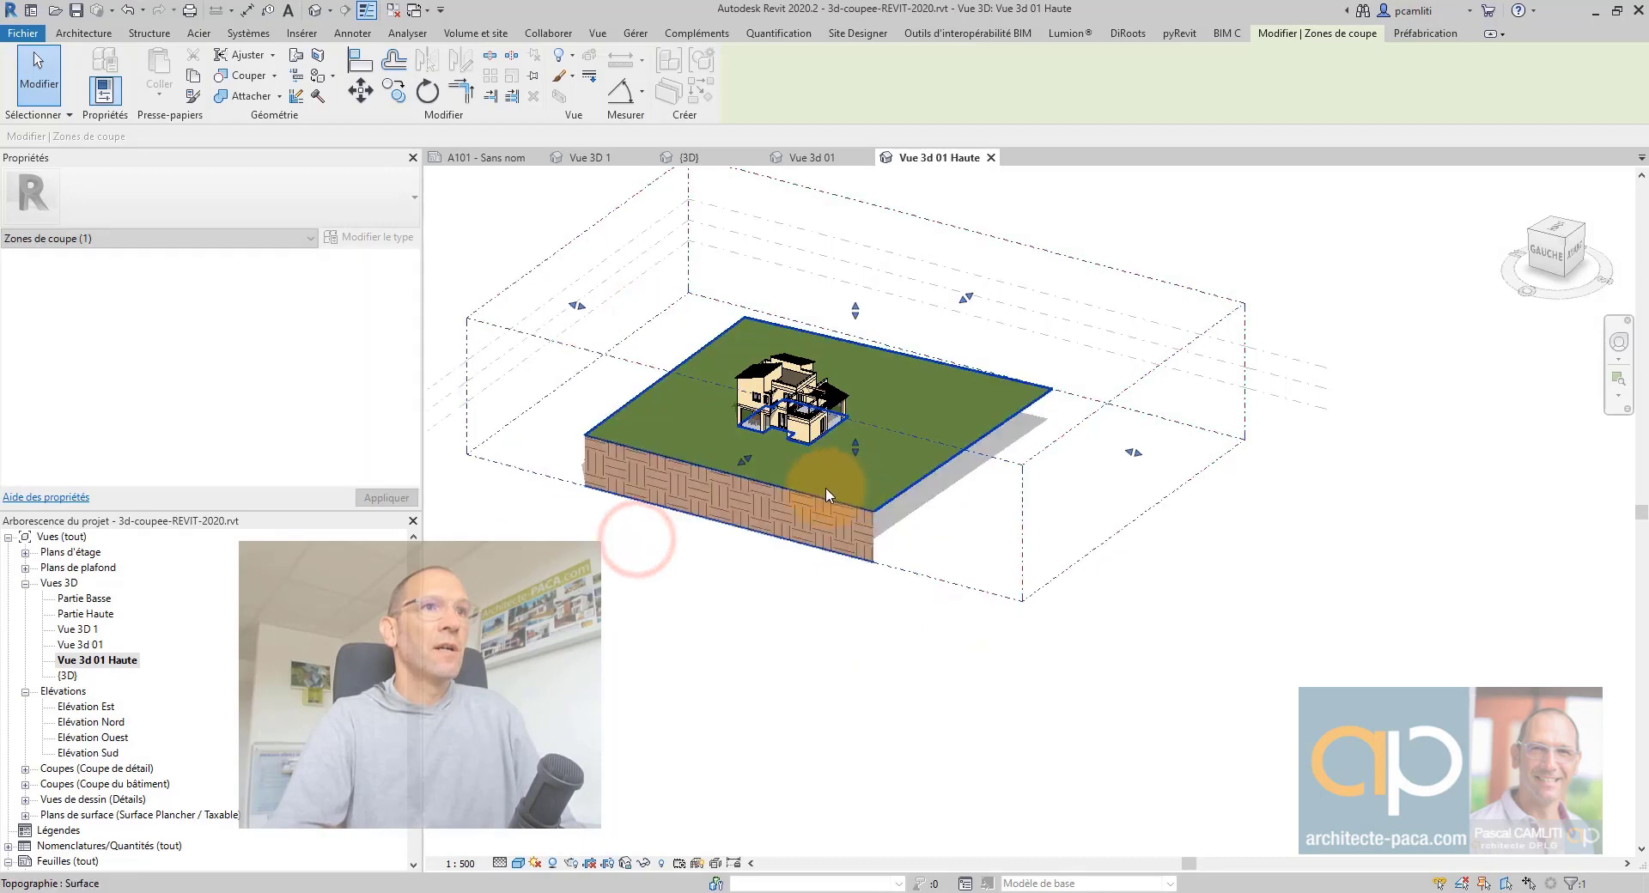
{"action": "left_click_drag", "start_coordinate": [1133, 452], "coordinate": [916, 423]}
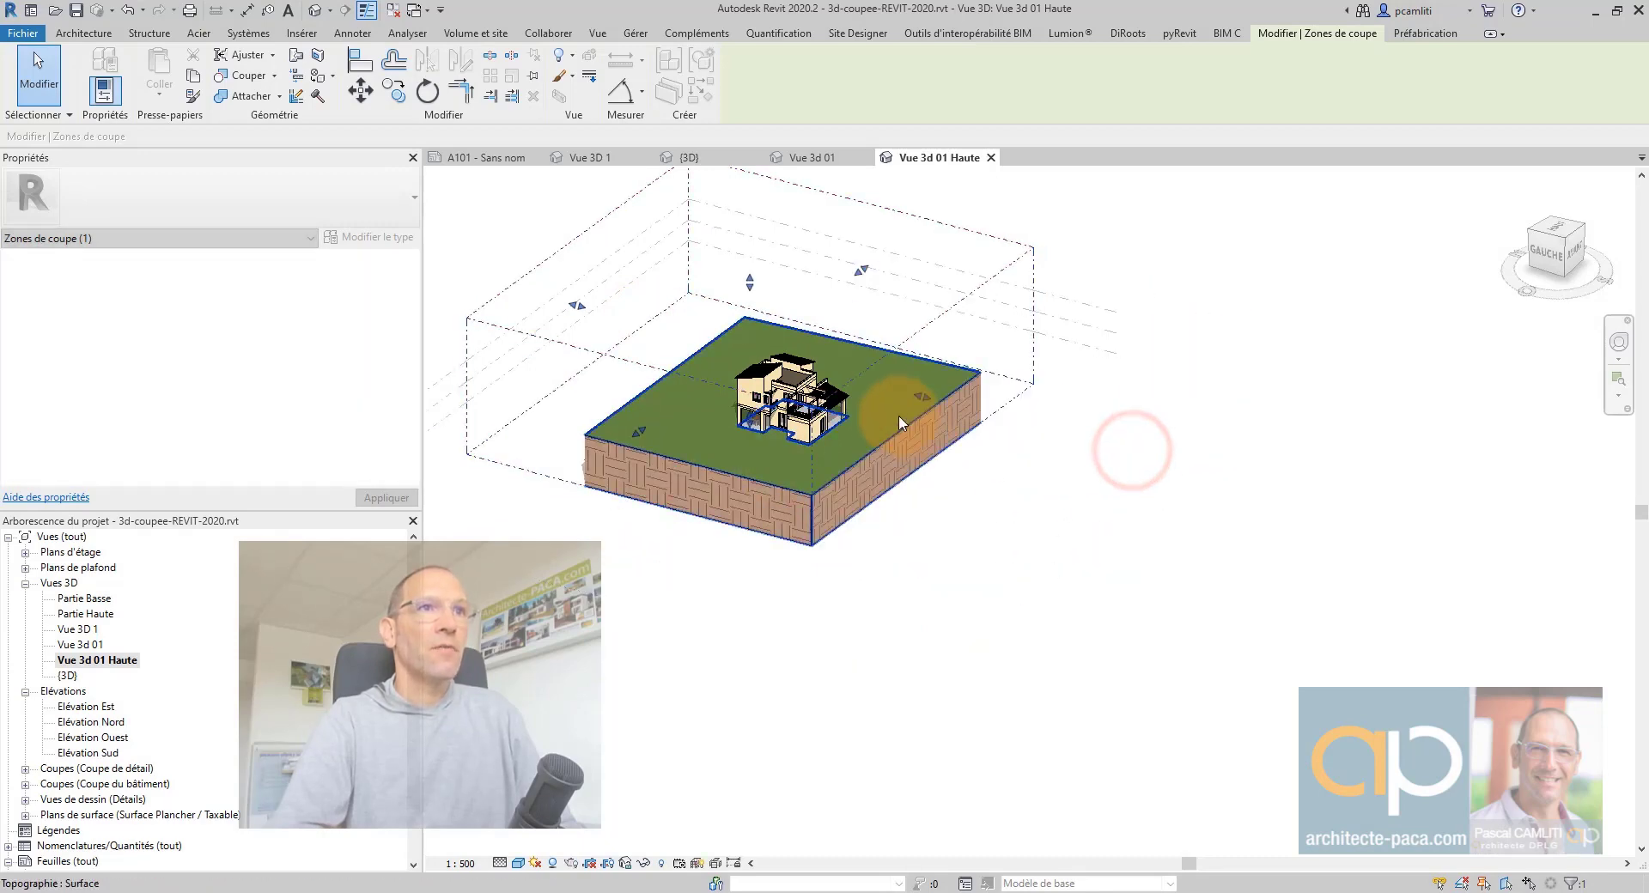
Lower the section box's top face until it cuts through the roofs.
{"action": "scroll", "coordinate": [894, 404], "scroll_direction": "up", "scroll_amount": 1}
{"action": "scroll", "coordinate": [859, 447], "scroll_direction": "up", "scroll_amount": 2}
{"action": "scroll", "coordinate": [930, 467], "scroll_direction": "up", "scroll_amount": 2}
{"action": "middle_click_drag", "start_coordinate": [914, 344], "coordinate": [1076, 537]}
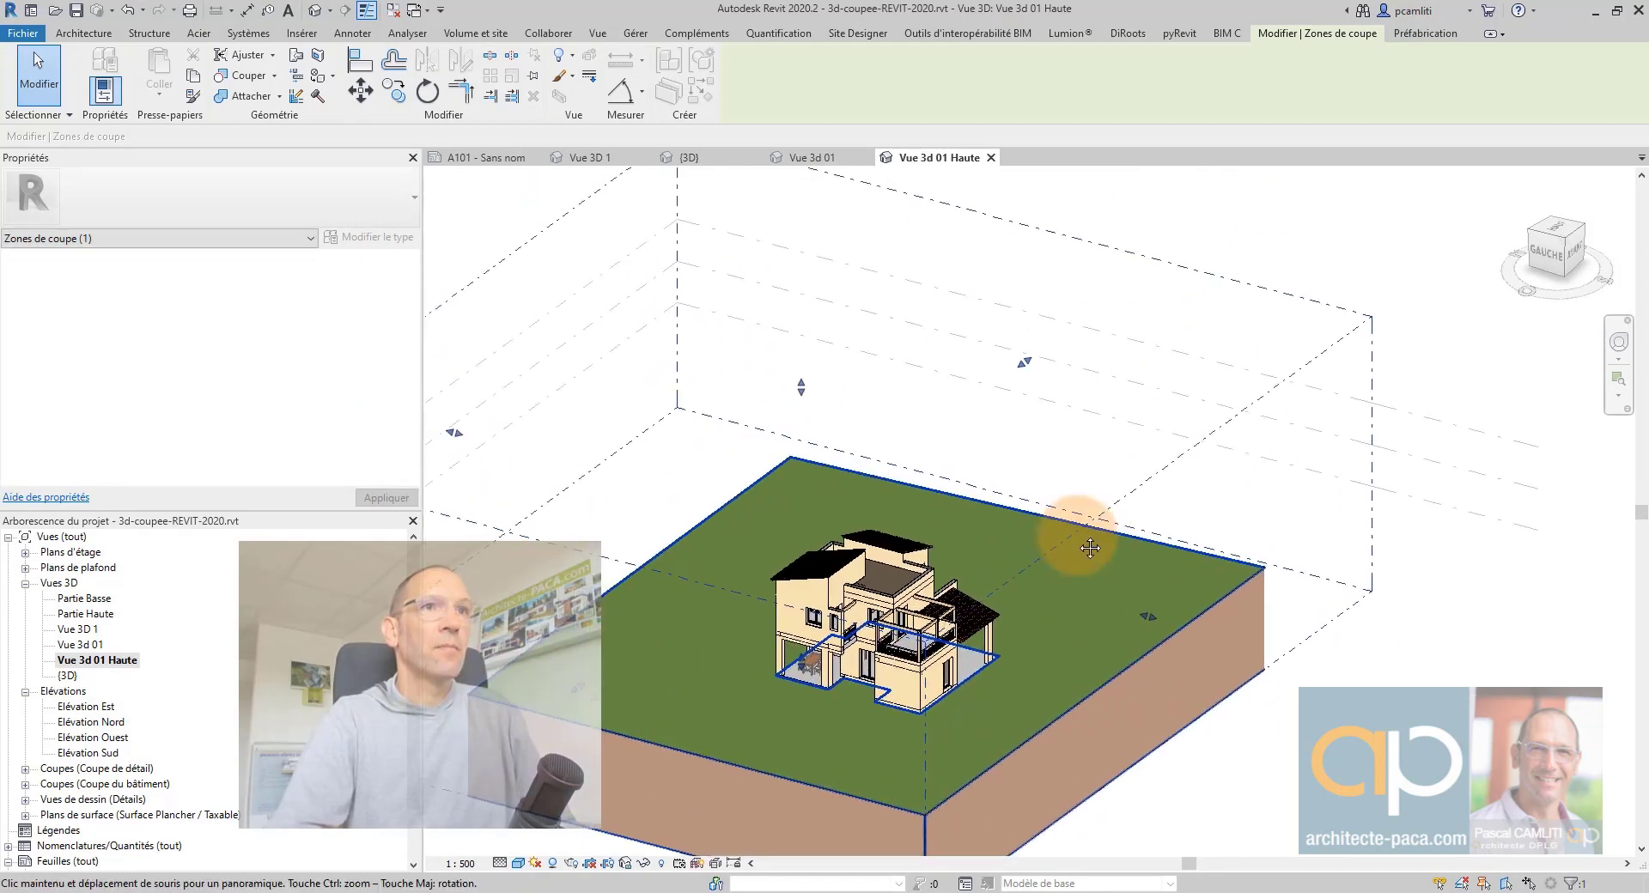
{"action": "left_click_drag", "start_coordinate": [1020, 350], "coordinate": [948, 523]}
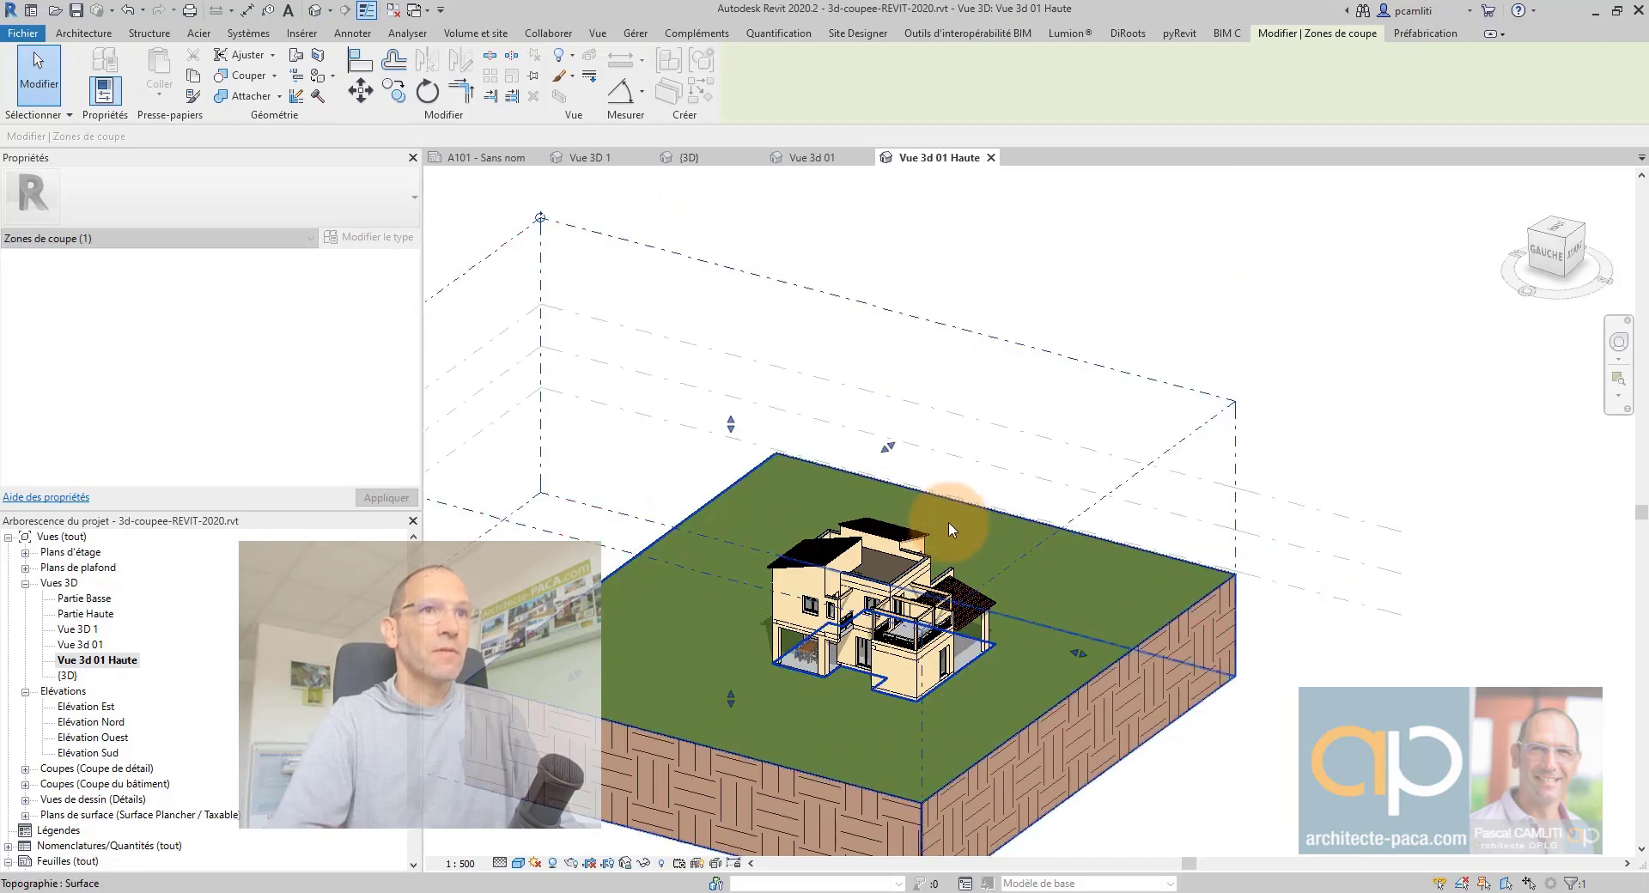
{"action": "scroll", "coordinate": [601, 491], "scroll_direction": "down", "scroll_amount": 2}
{"action": "middle_click_drag", "start_coordinate": [602, 491], "coordinate": [699, 448]}
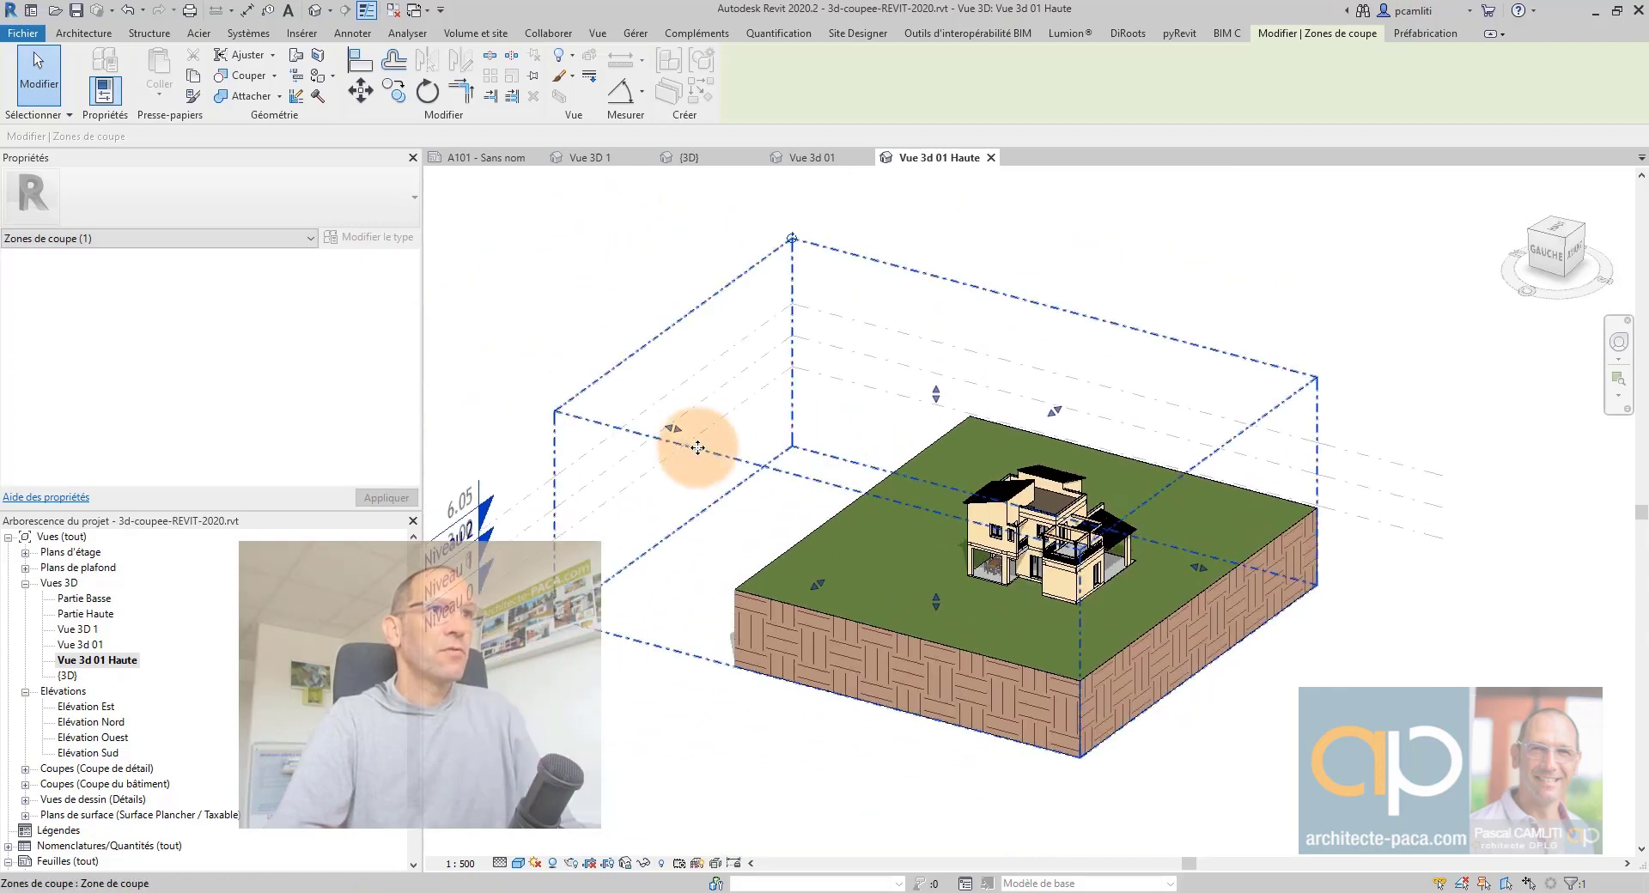
{"action": "left_click_drag", "start_coordinate": [667, 426], "coordinate": [881, 483]}
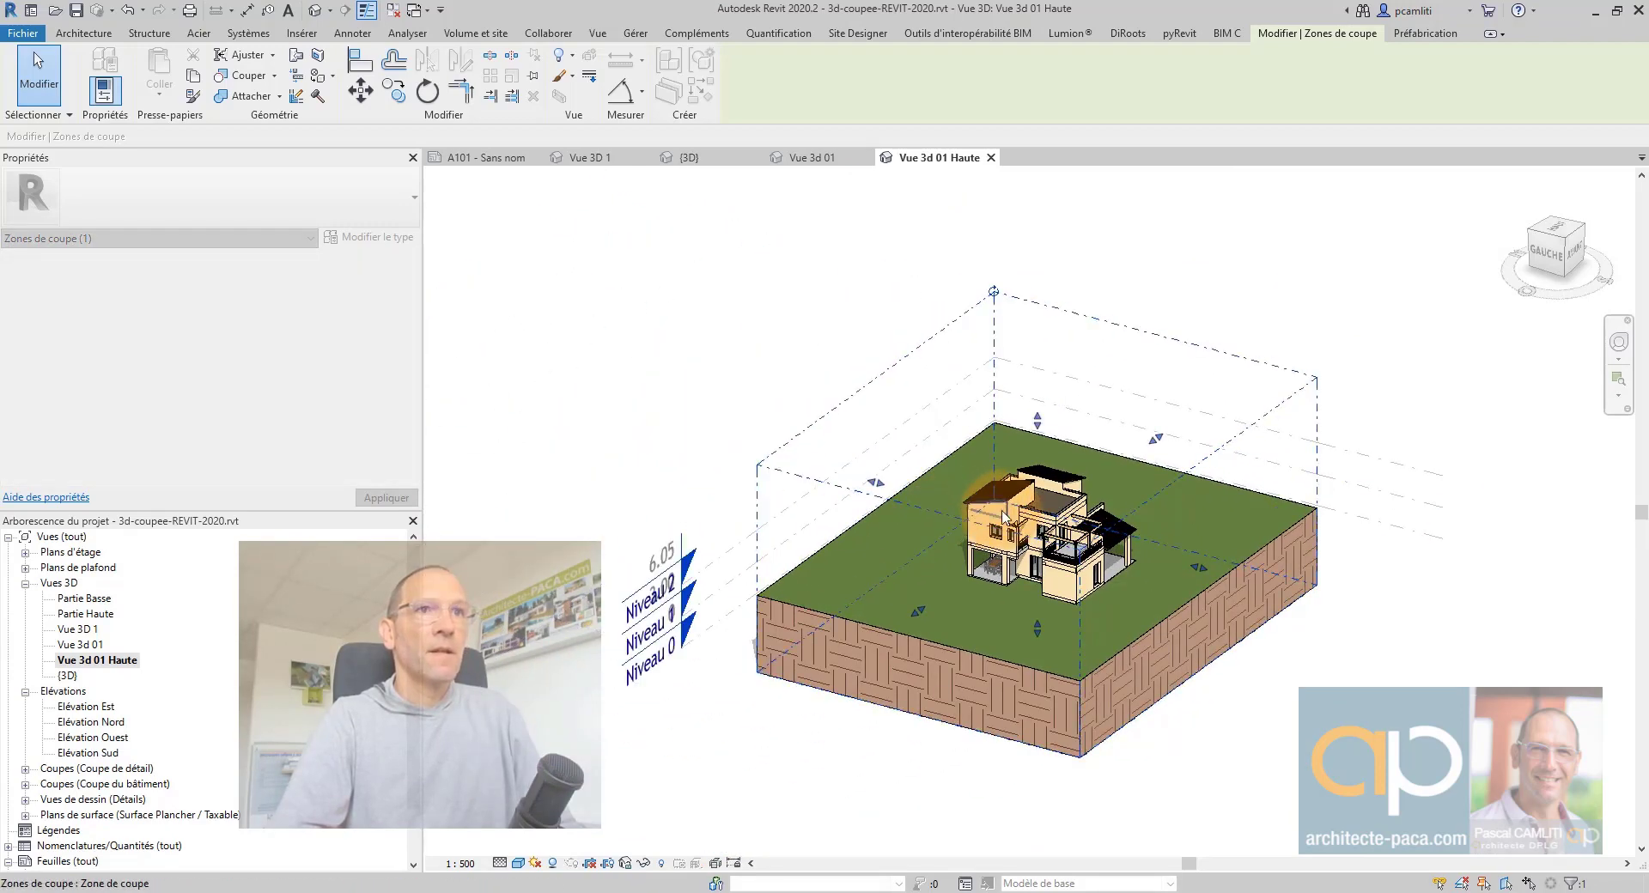
{"action": "scroll", "coordinate": [1123, 479], "scroll_direction": "up", "scroll_amount": 2}
{"action": "scroll", "coordinate": [1177, 449], "scroll_direction": "up", "scroll_amount": 2}
{"action": "scroll", "coordinate": [1062, 388], "scroll_direction": "up", "scroll_amount": 1}
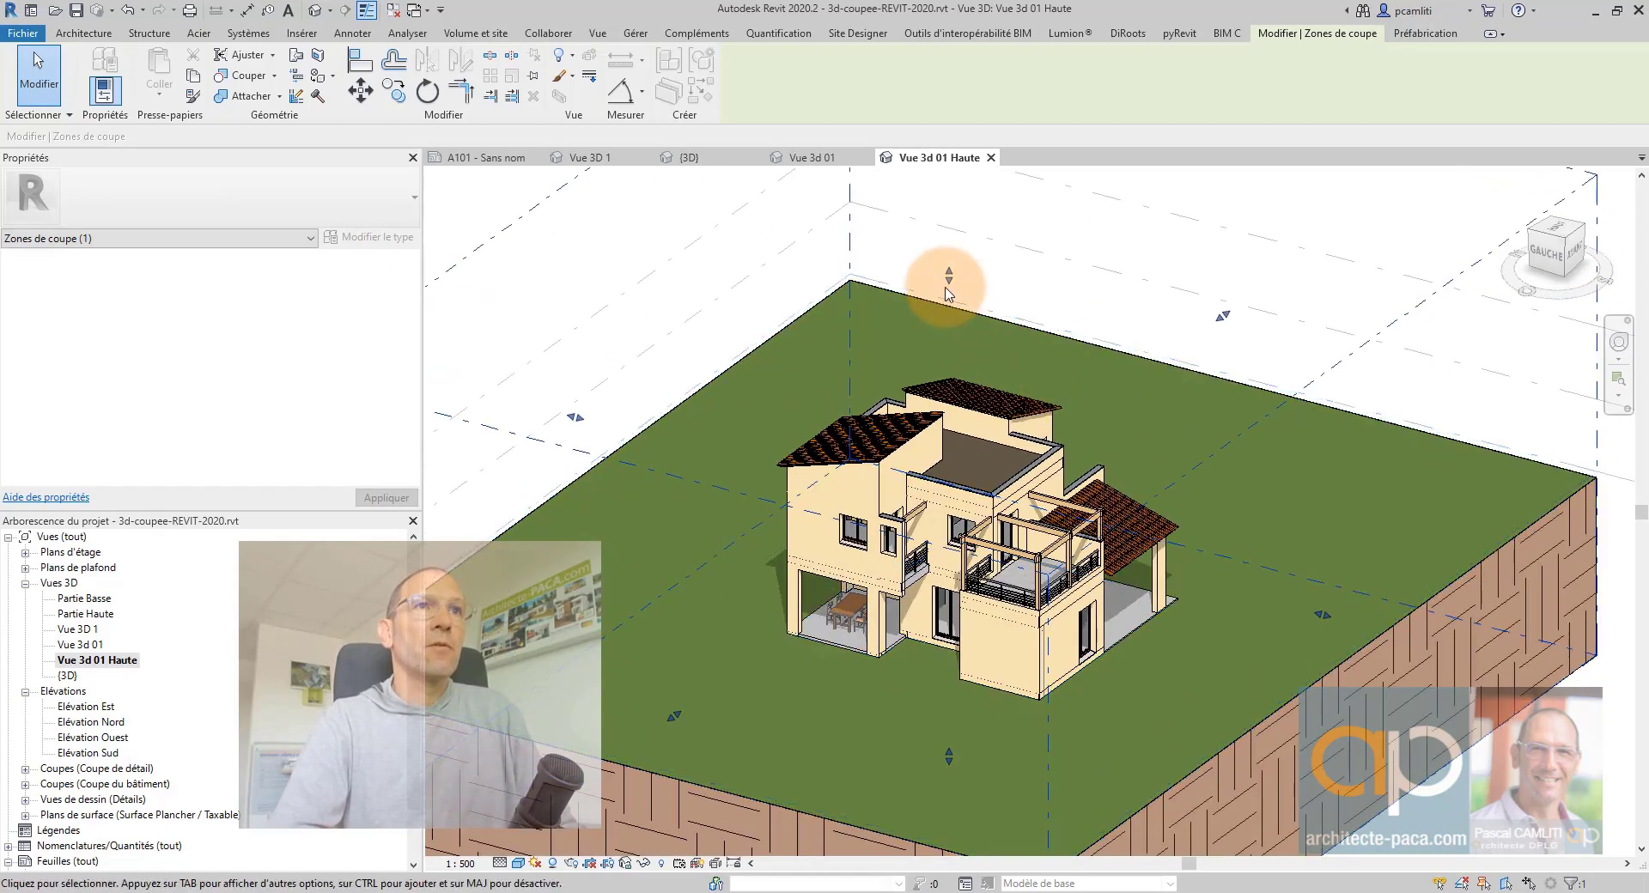
{"action": "left_click_drag", "start_coordinate": [950, 262], "coordinate": [1042, 287]}
{"action": "scroll", "coordinate": [1060, 287], "scroll_direction": "down", "scroll_amount": 2}
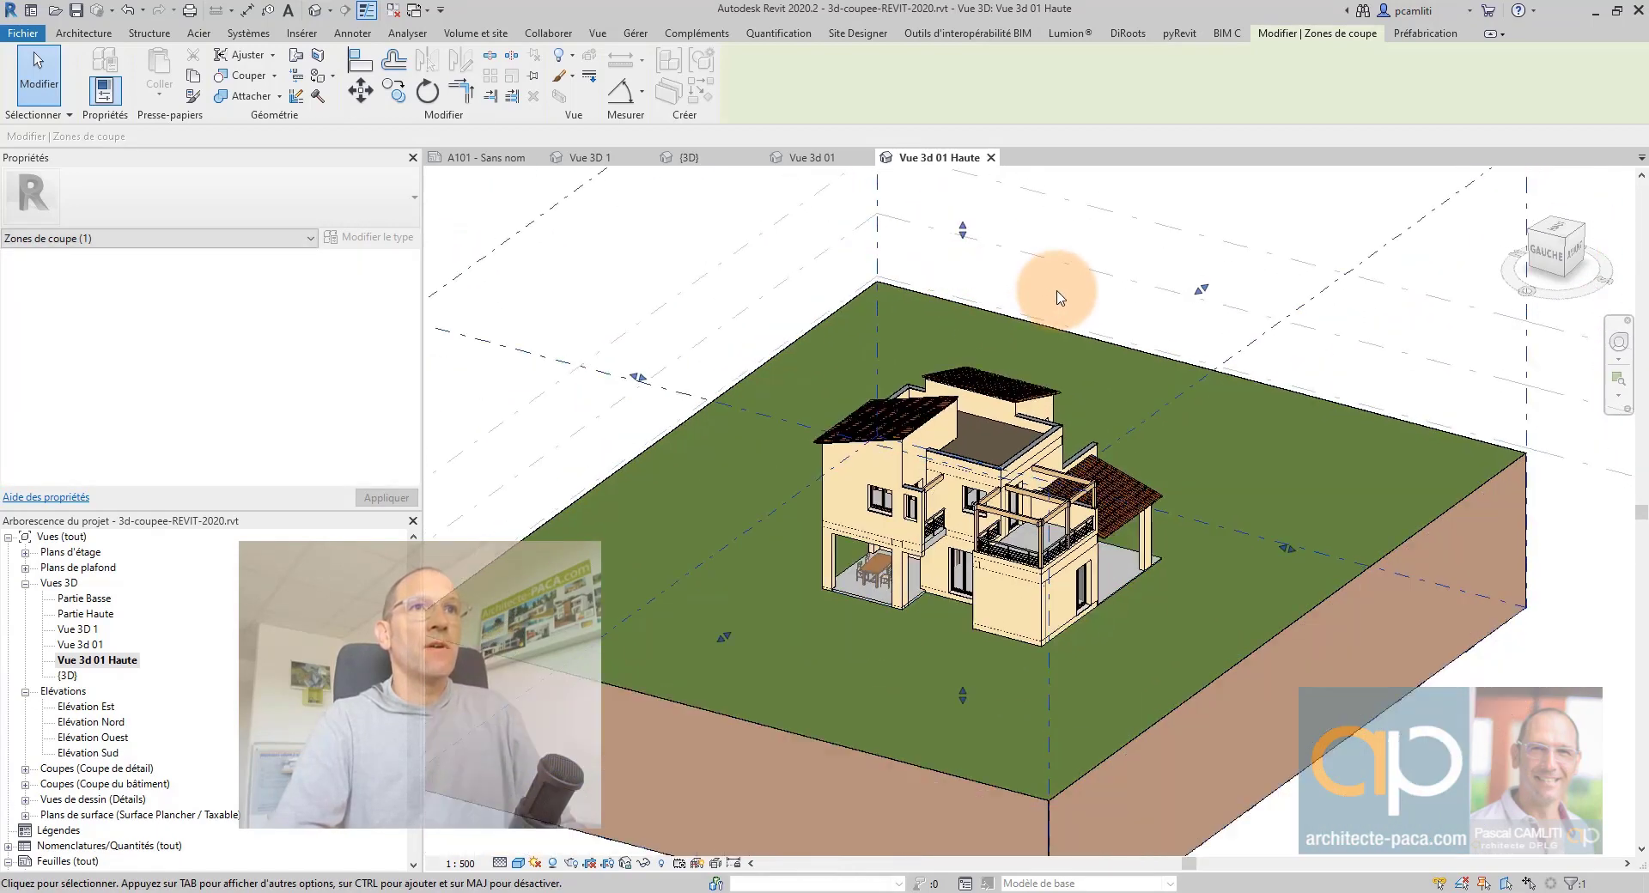
{"action": "left_click", "coordinate": [1515, 597]}
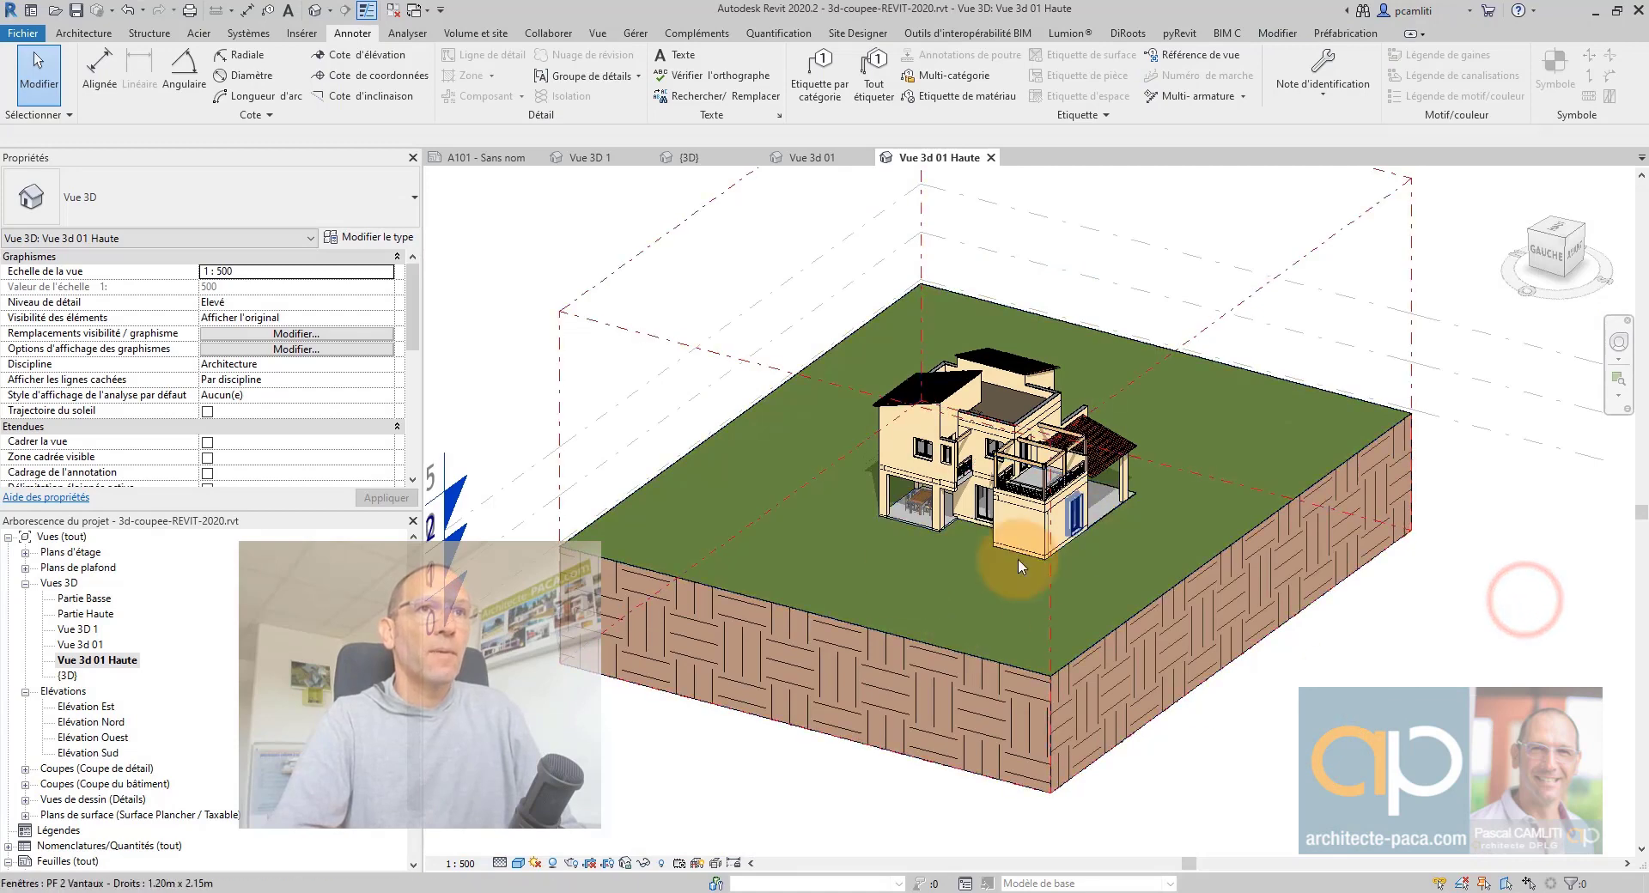
Rename the Vue 3d 01 view to Vue 3d 01 Basse.
{"action": "double_click", "coordinate": [77, 645]}
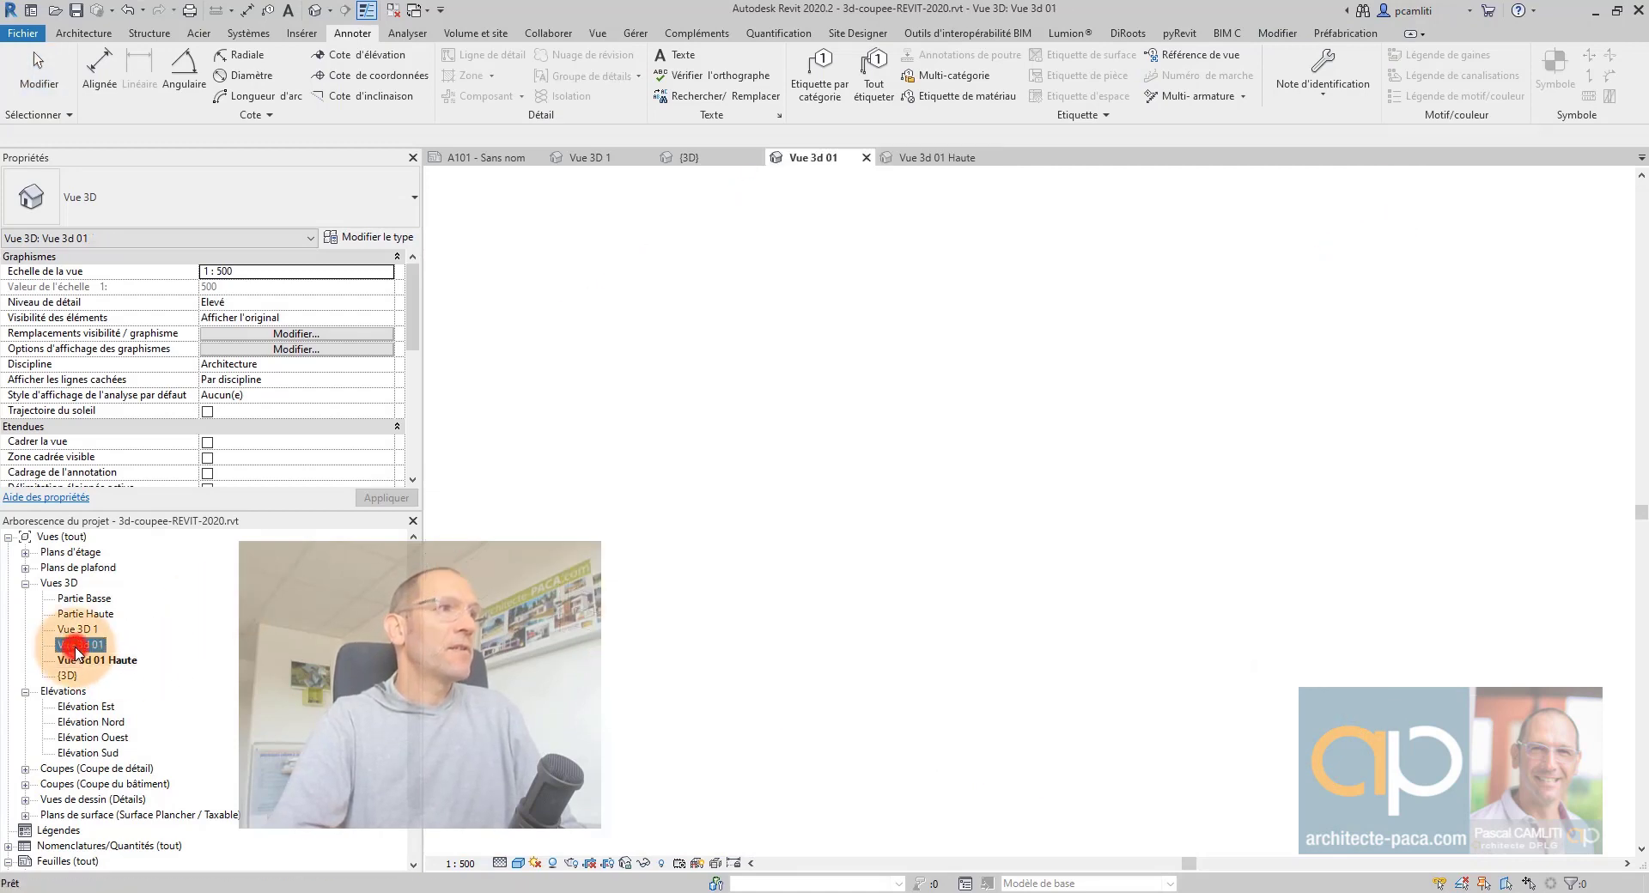
{"action": "right_click", "coordinate": [78, 645]}
{"action": "left_click", "coordinate": [168, 502]}
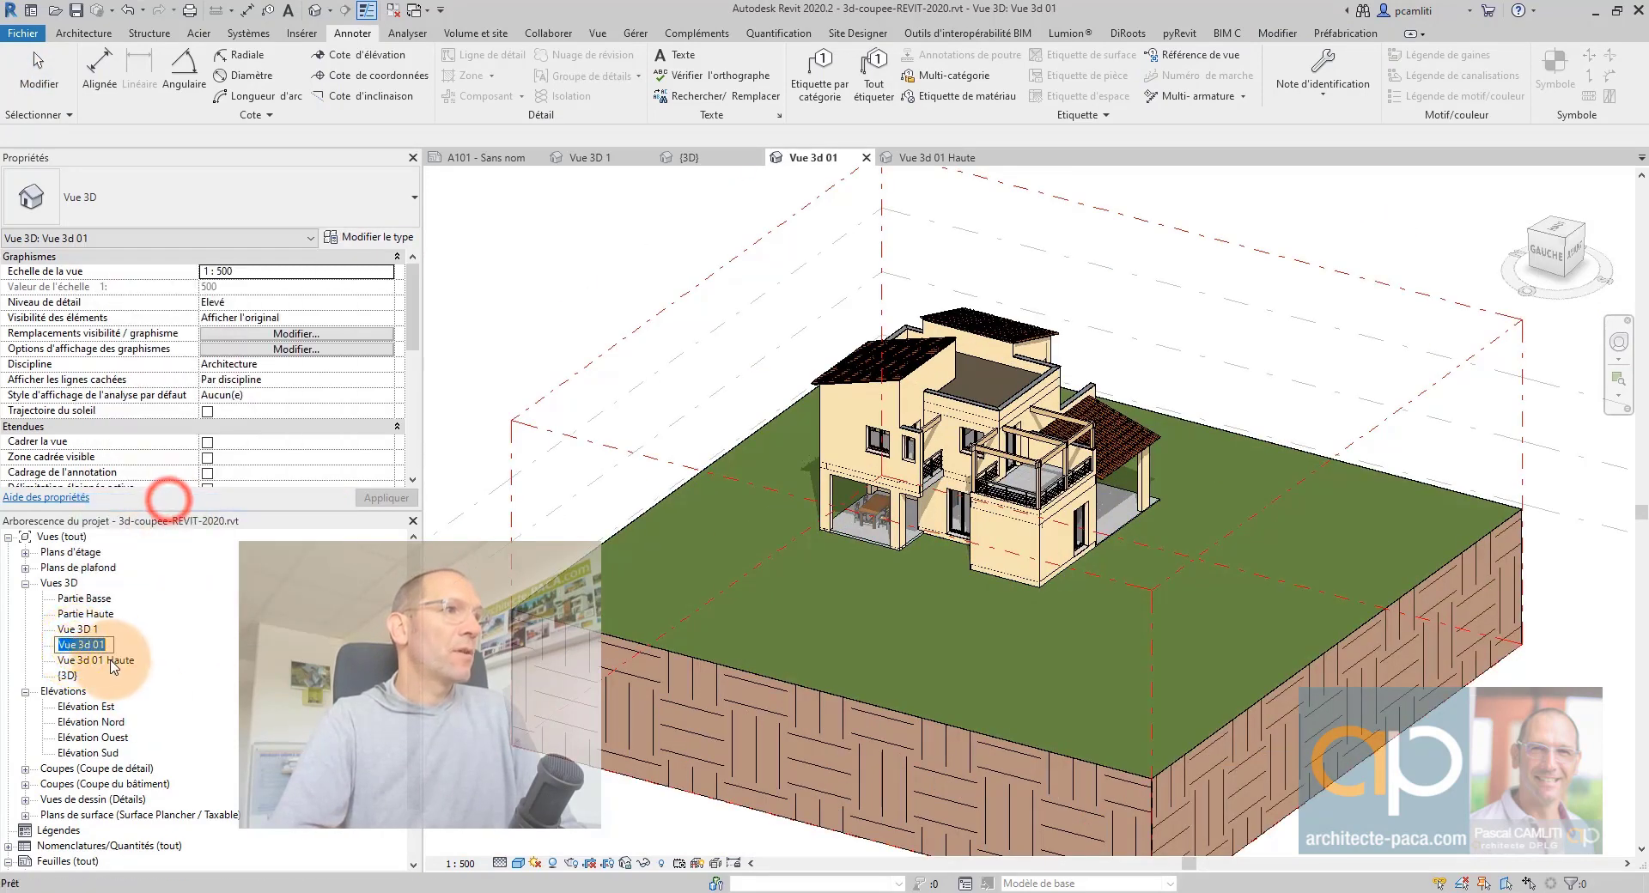
{"action": "type", "text": "Basse"}
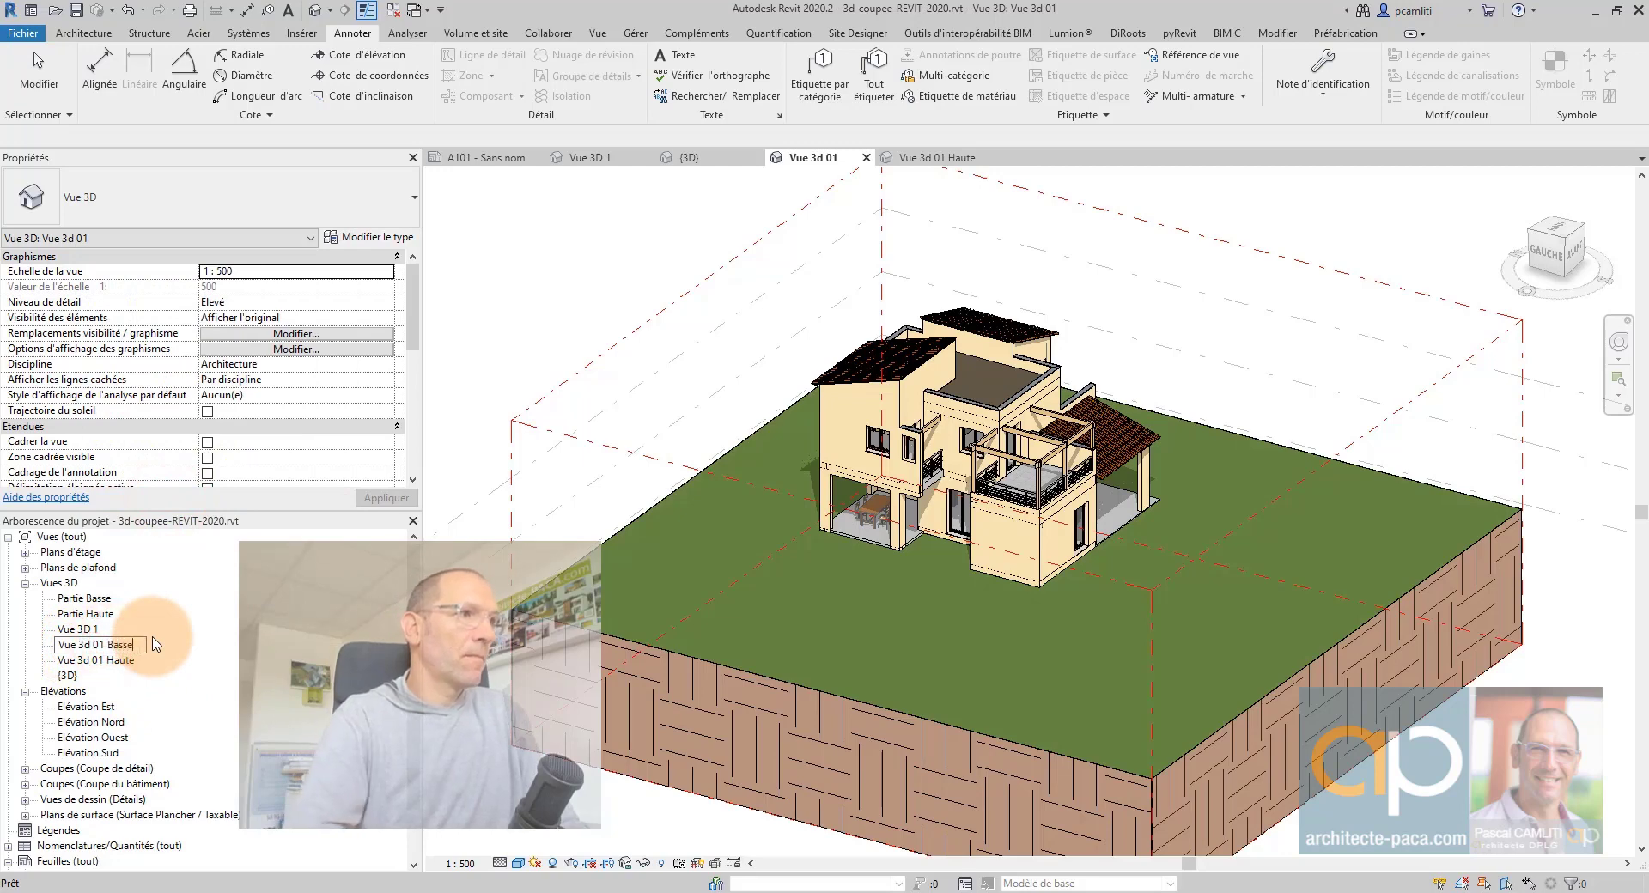
Set Vue 3d 01 Haute to a 1:100 scale, then select one of its level planes.
{"action": "left_click", "coordinate": [466, 864]}
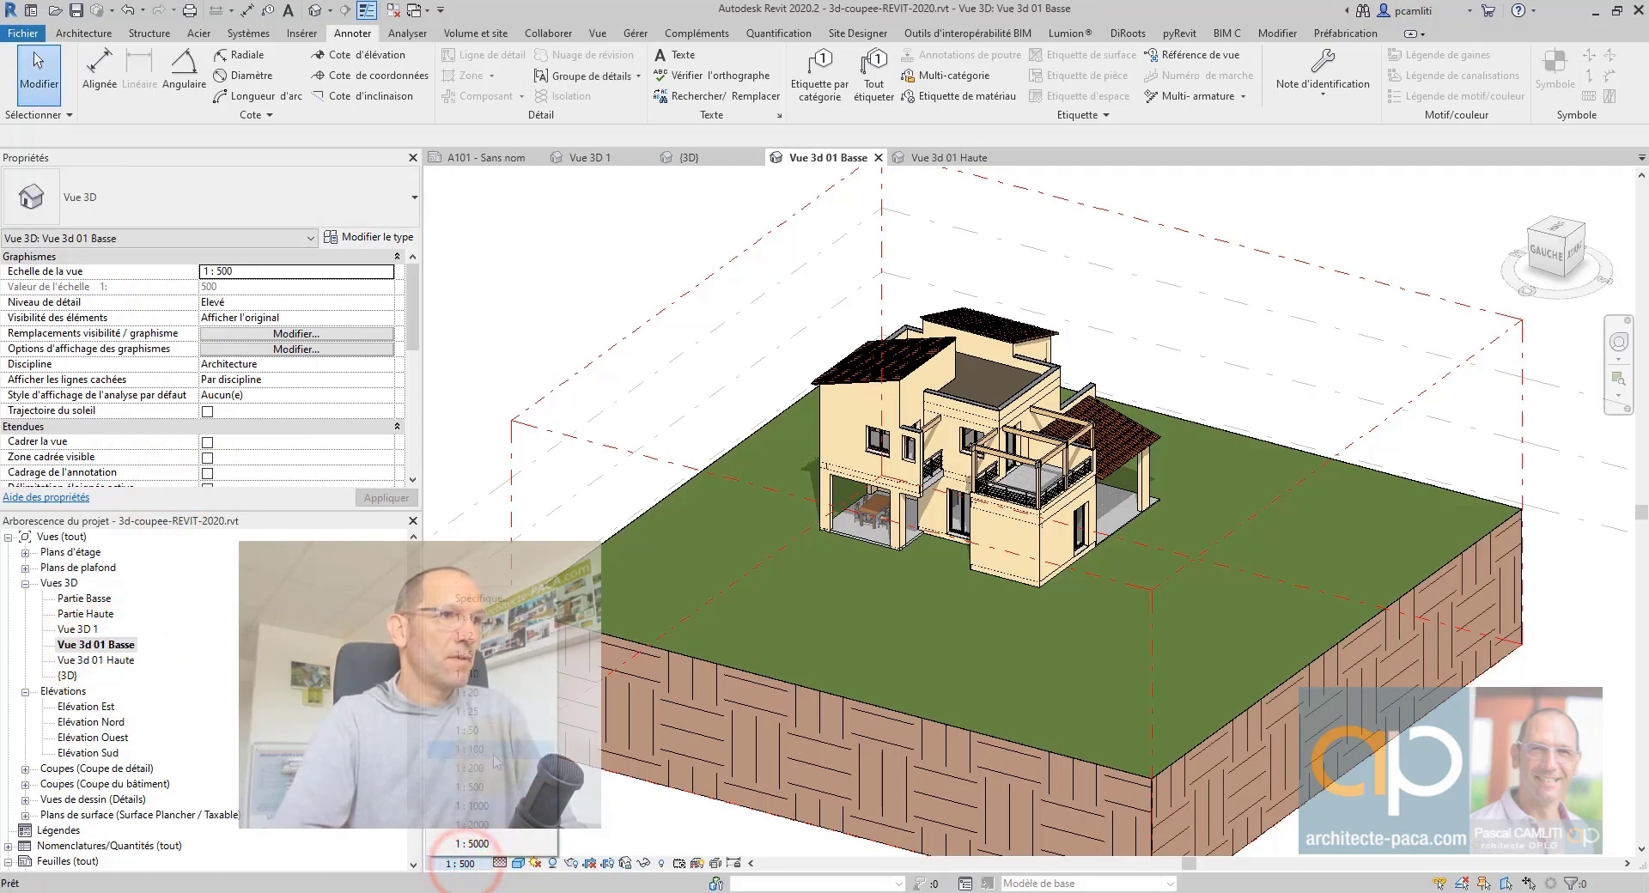
{"action": "double_click", "coordinate": [97, 659]}
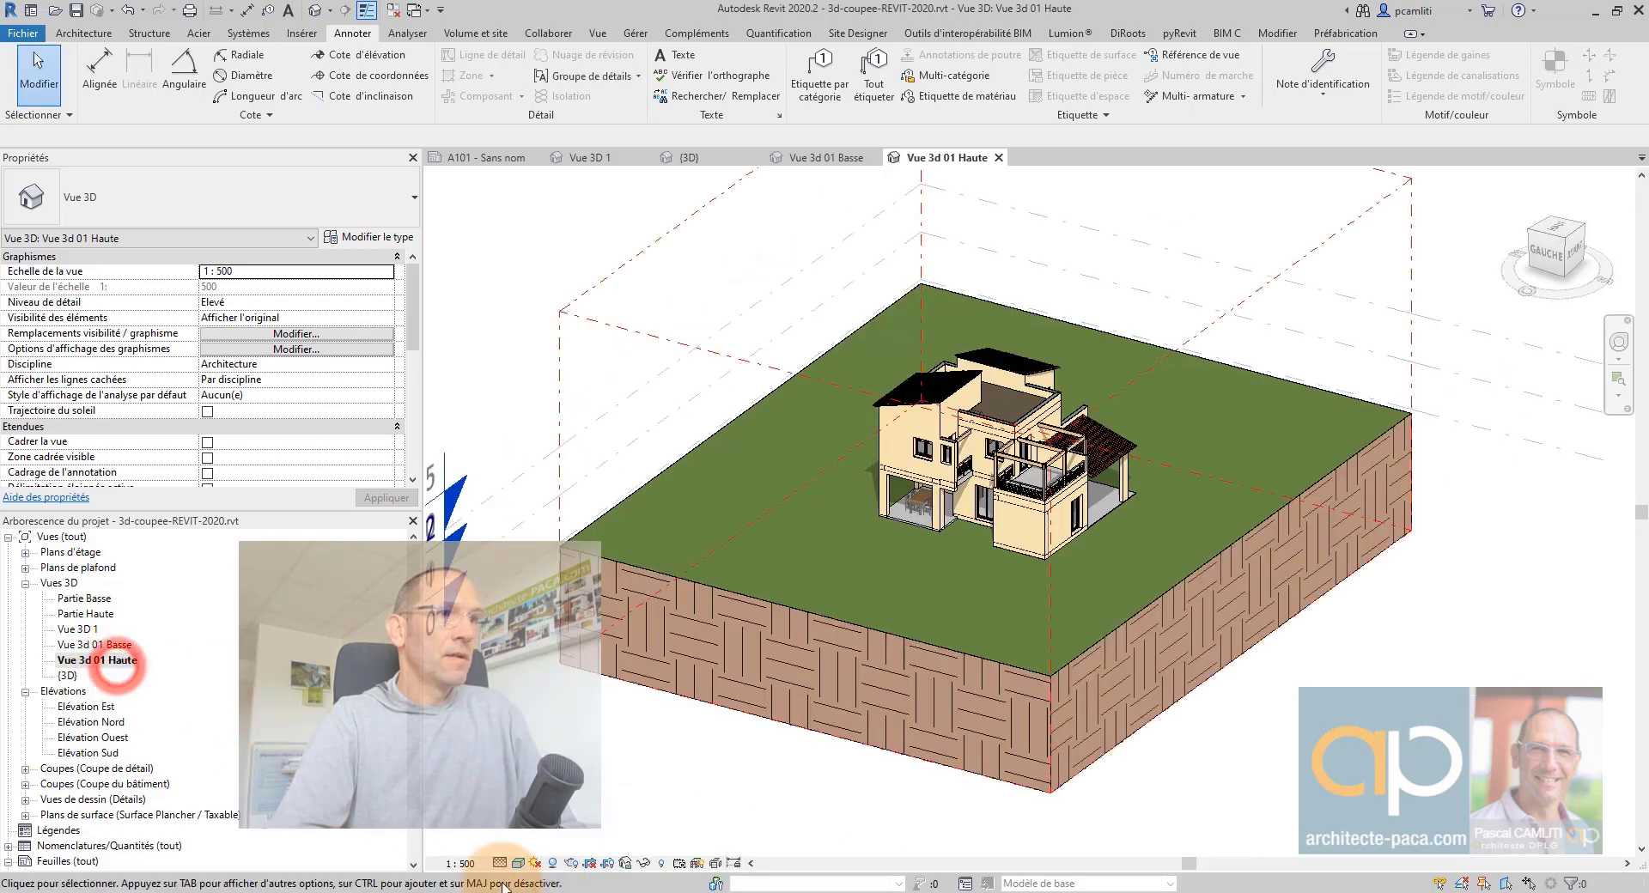
{"action": "left_click", "coordinate": [467, 864]}
{"action": "left_click", "coordinate": [489, 752]}
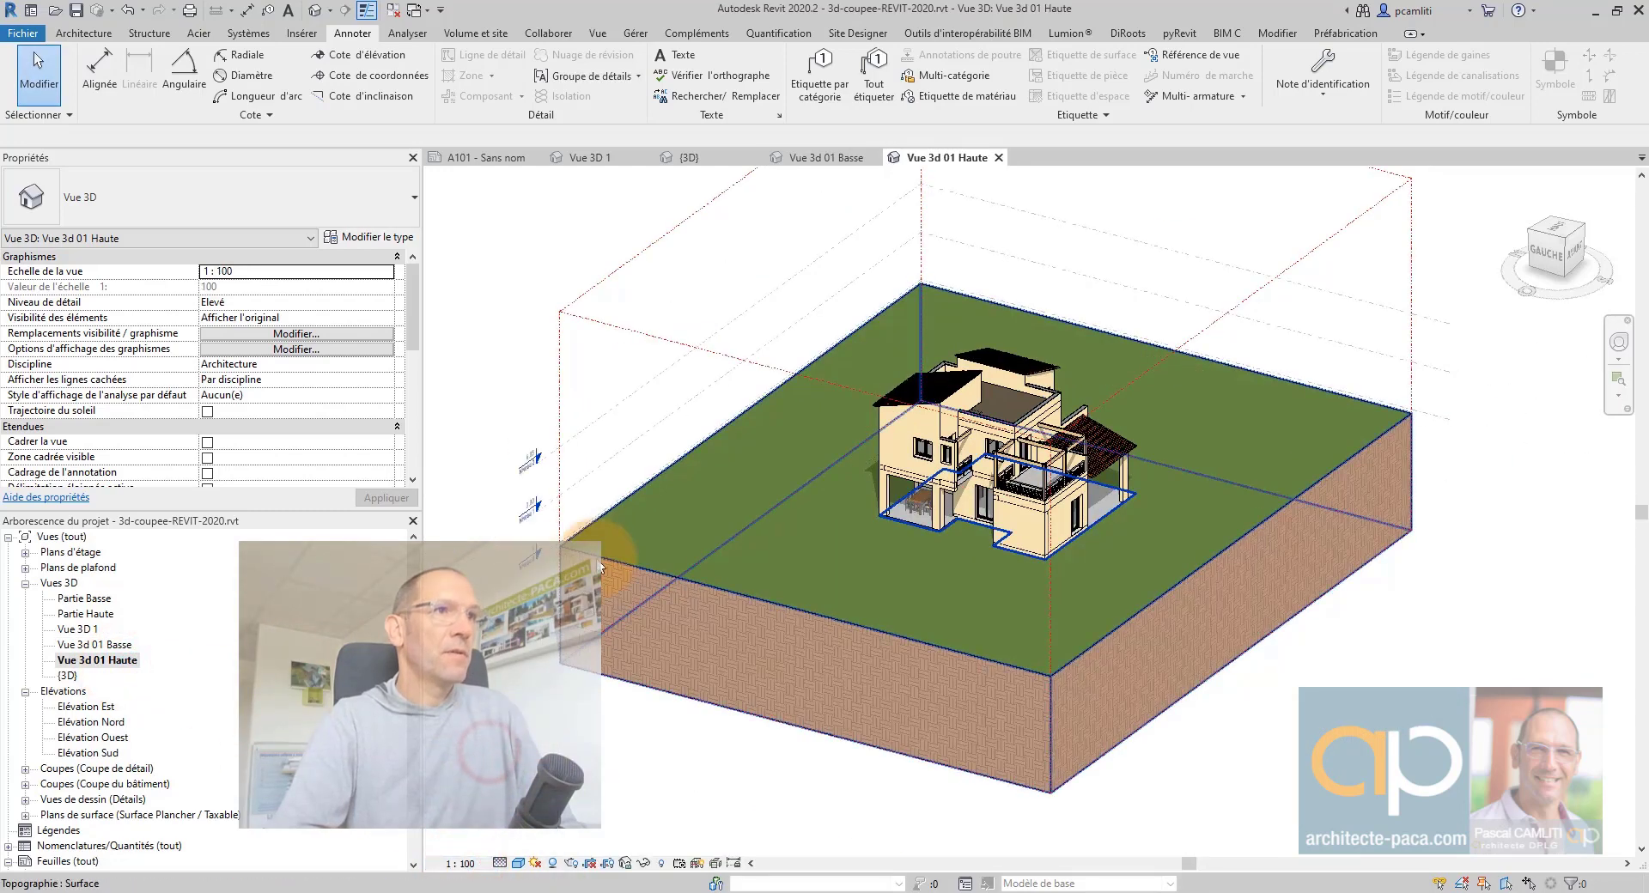
{"action": "scroll", "coordinate": [607, 453], "scroll_direction": "up", "scroll_amount": 4}
{"action": "middle_click_drag", "start_coordinate": [607, 453], "coordinate": [761, 531]}
{"action": "scroll", "coordinate": [760, 531], "scroll_direction": "down", "scroll_amount": 4}
{"action": "scroll", "coordinate": [653, 481], "scroll_direction": "down", "scroll_amount": 3}
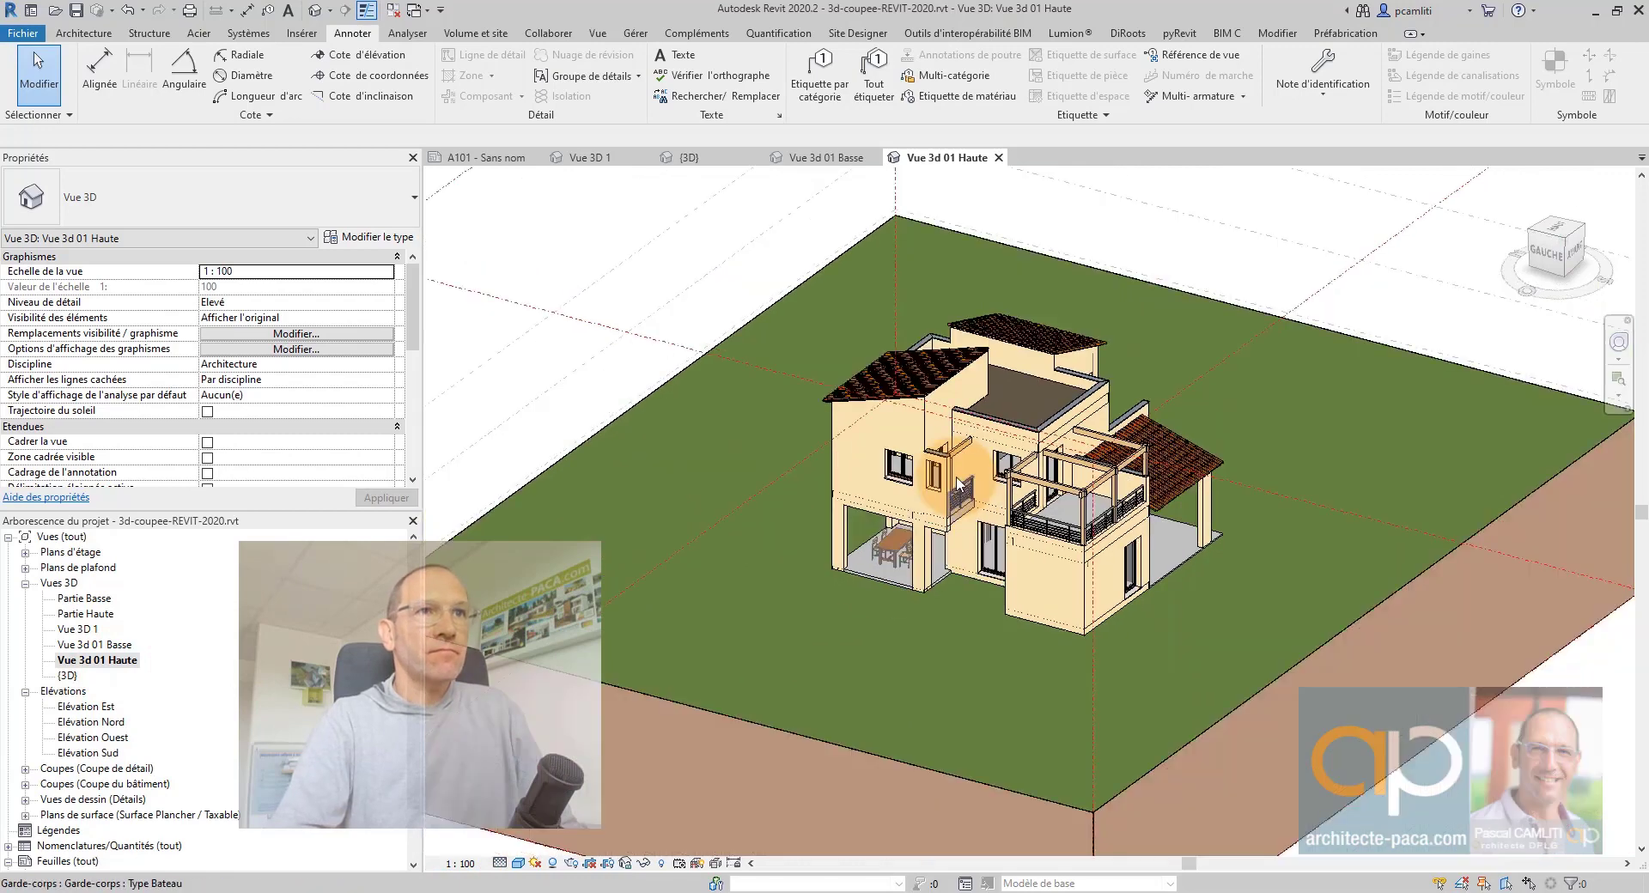
{"action": "scroll", "coordinate": [574, 412], "scroll_direction": "down", "scroll_amount": 2}
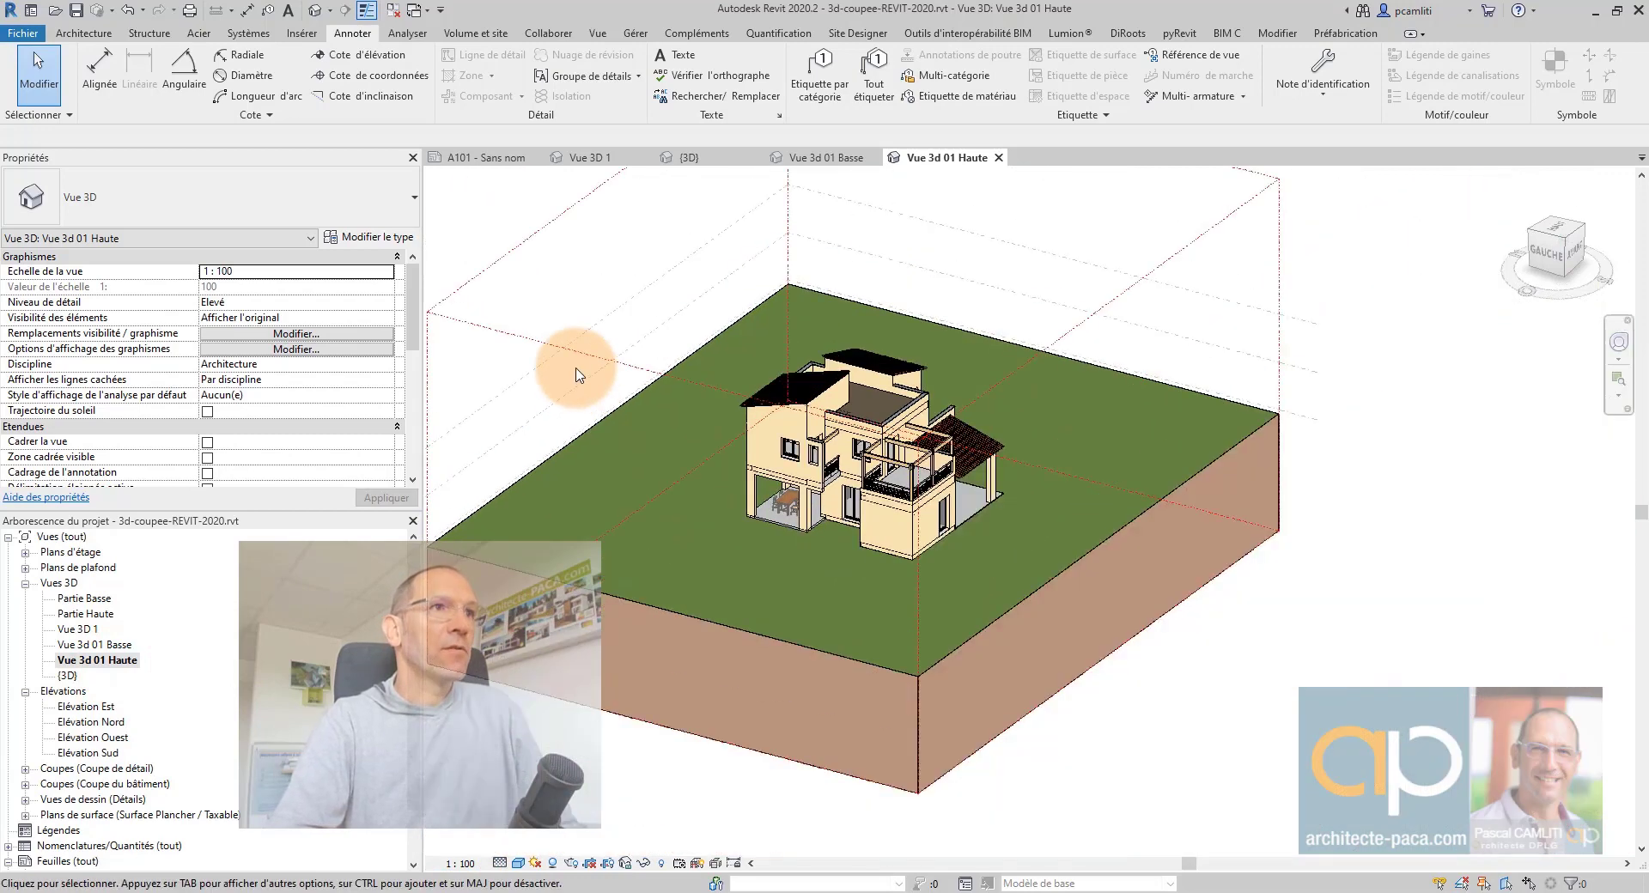
{"action": "left_click", "coordinate": [595, 319]}
{"action": "right_click", "coordinate": [597, 320]}
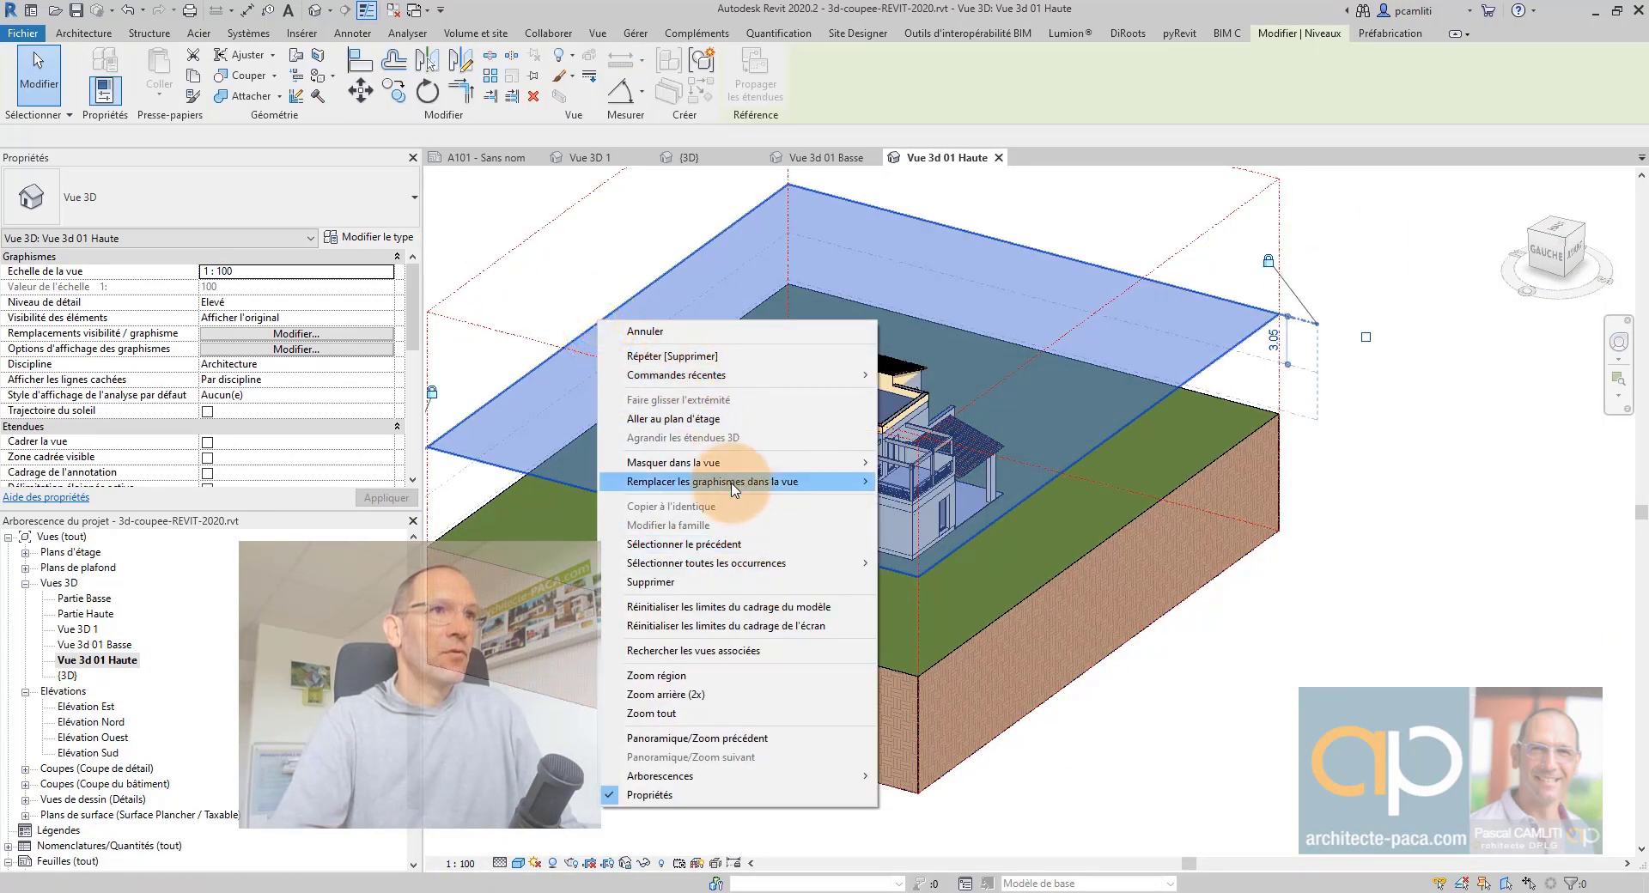
Hide the Levels category in both Vue 3d 01 Haute and Vue 3d 01 Basse.
{"action": "left_click", "coordinate": [964, 481]}
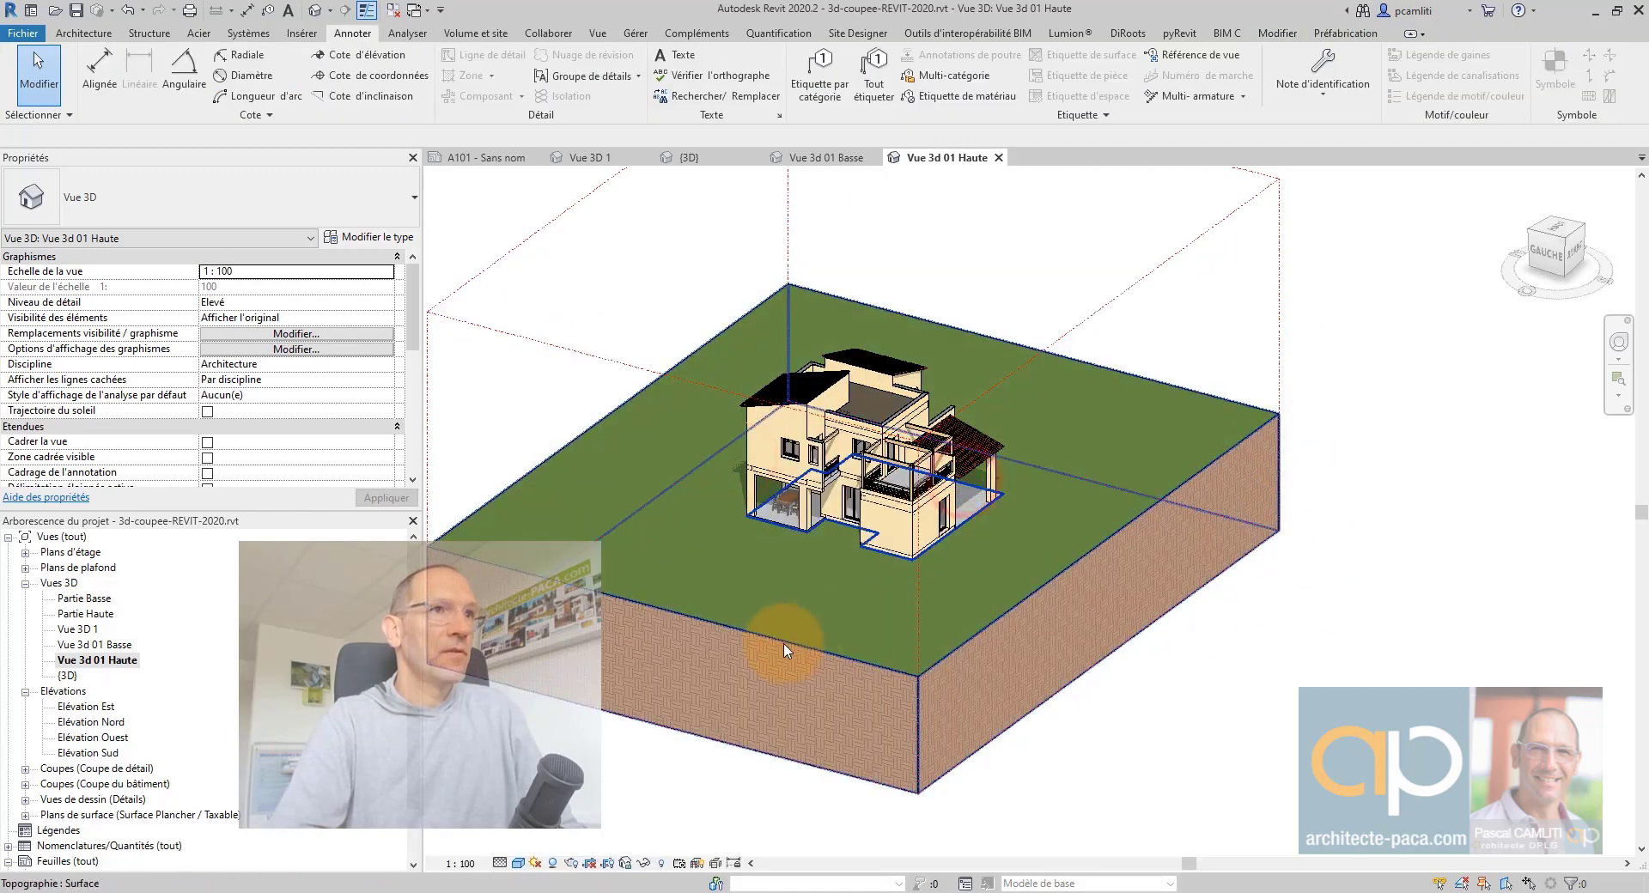
{"action": "double_click", "coordinate": [94, 644]}
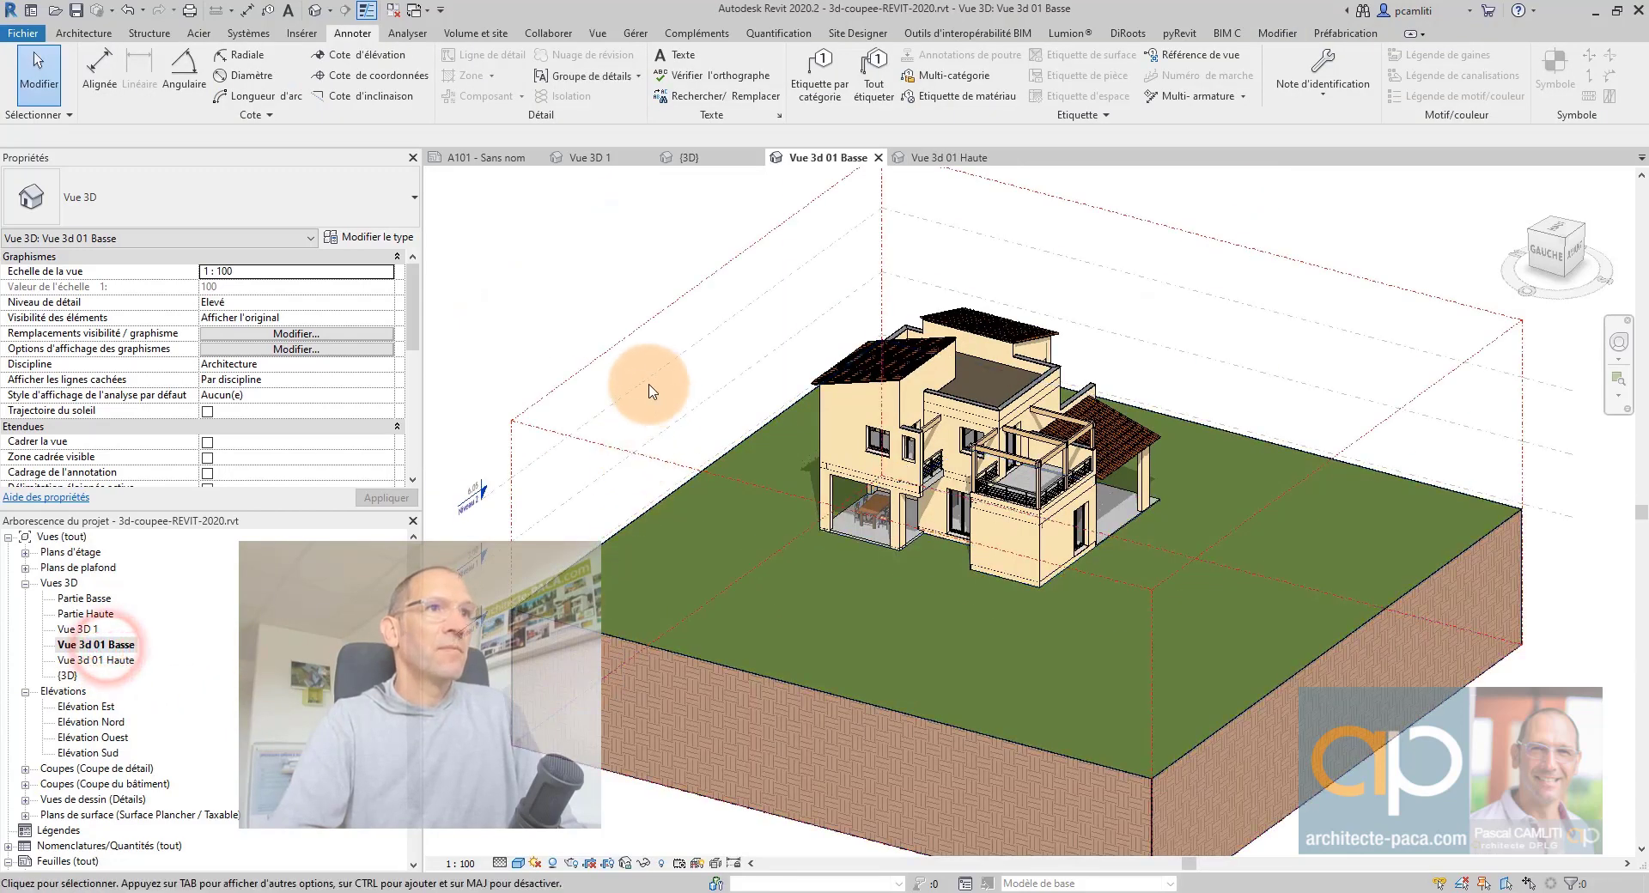
{"action": "left_click", "coordinate": [649, 391]}
{"action": "right_click", "coordinate": [649, 391]}
{"action": "mouse_move", "coordinate": [722, 528]}
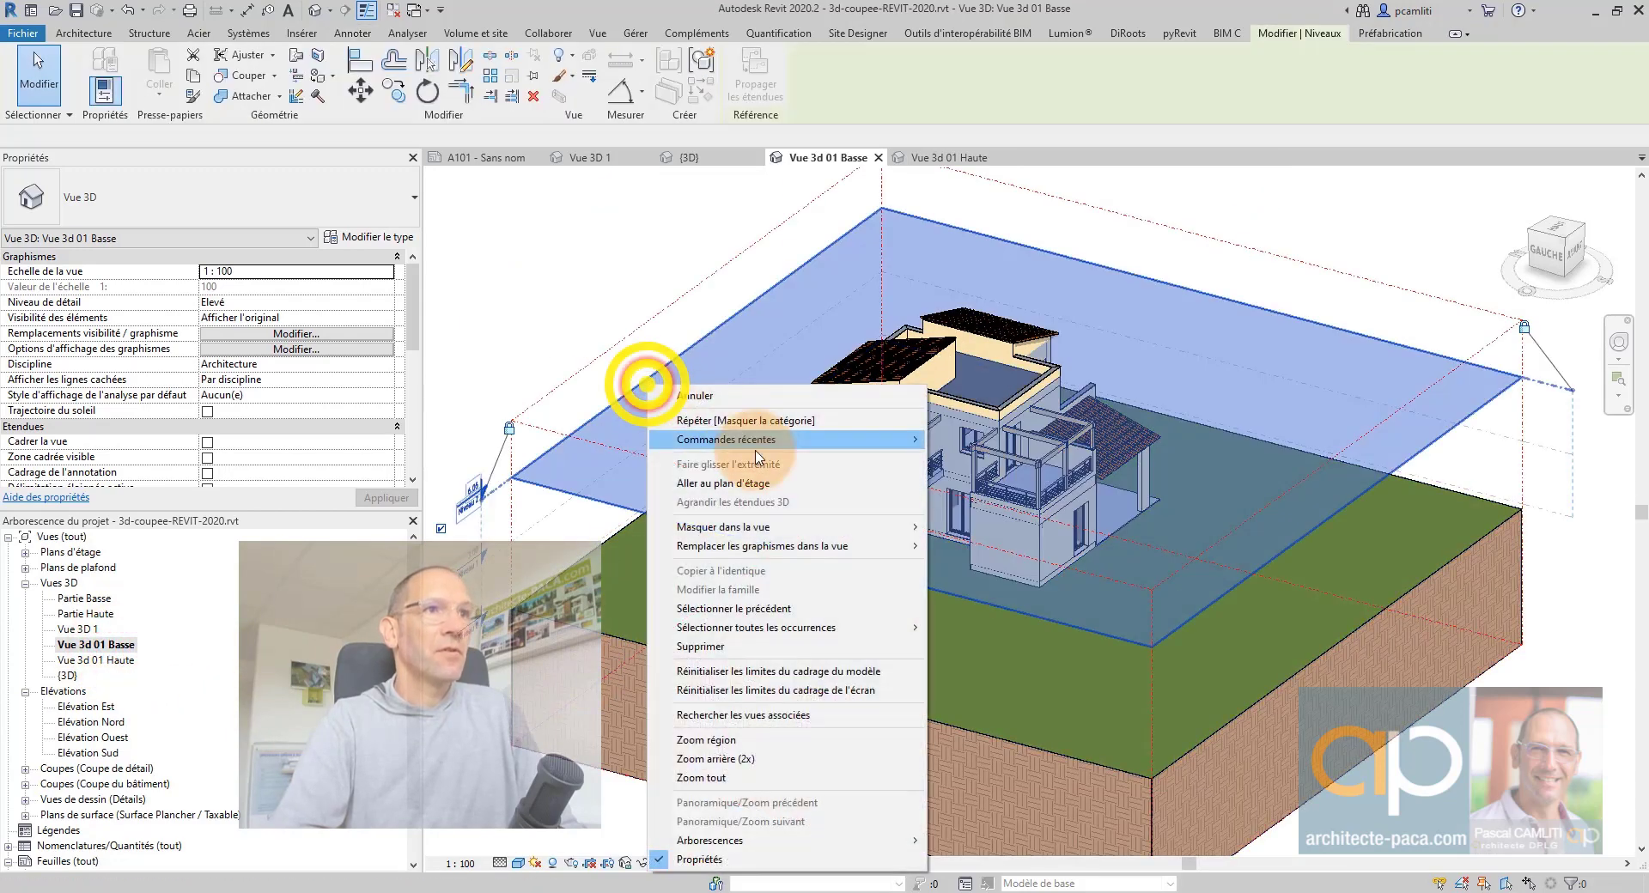
{"action": "left_click", "coordinate": [762, 525]}
{"action": "left_click", "coordinate": [983, 535]}
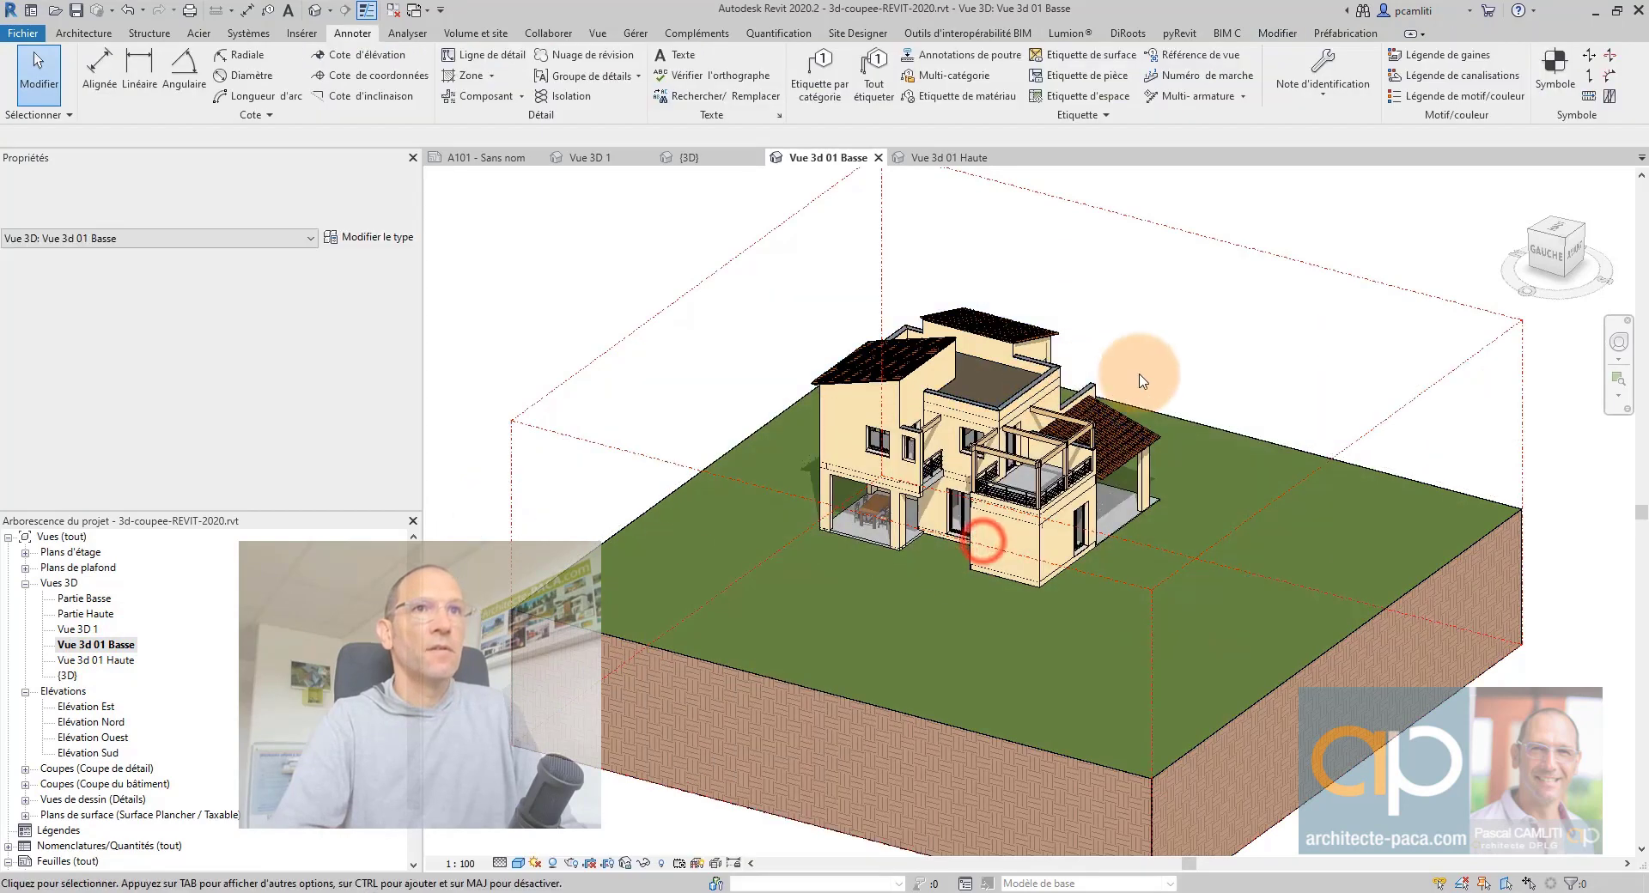
{"action": "double_click", "coordinate": [107, 660]}
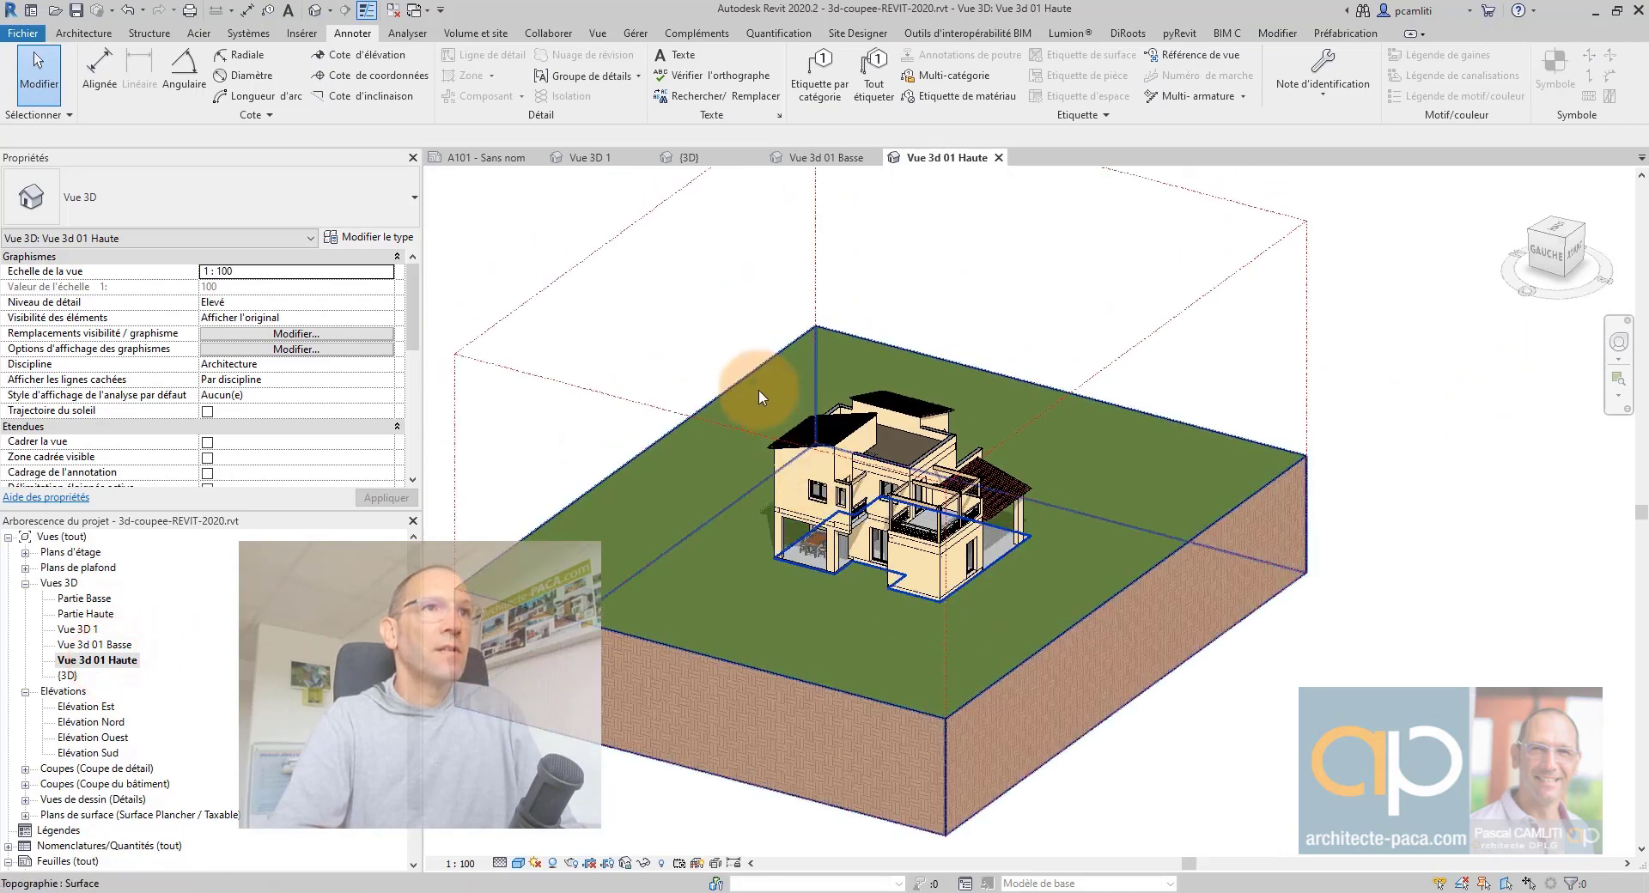
Put the house in a displacement set and raise it 4.0064 in Z above its footprint.
{"action": "left_click_drag", "start_coordinate": [694, 333], "coordinate": [1056, 608]}
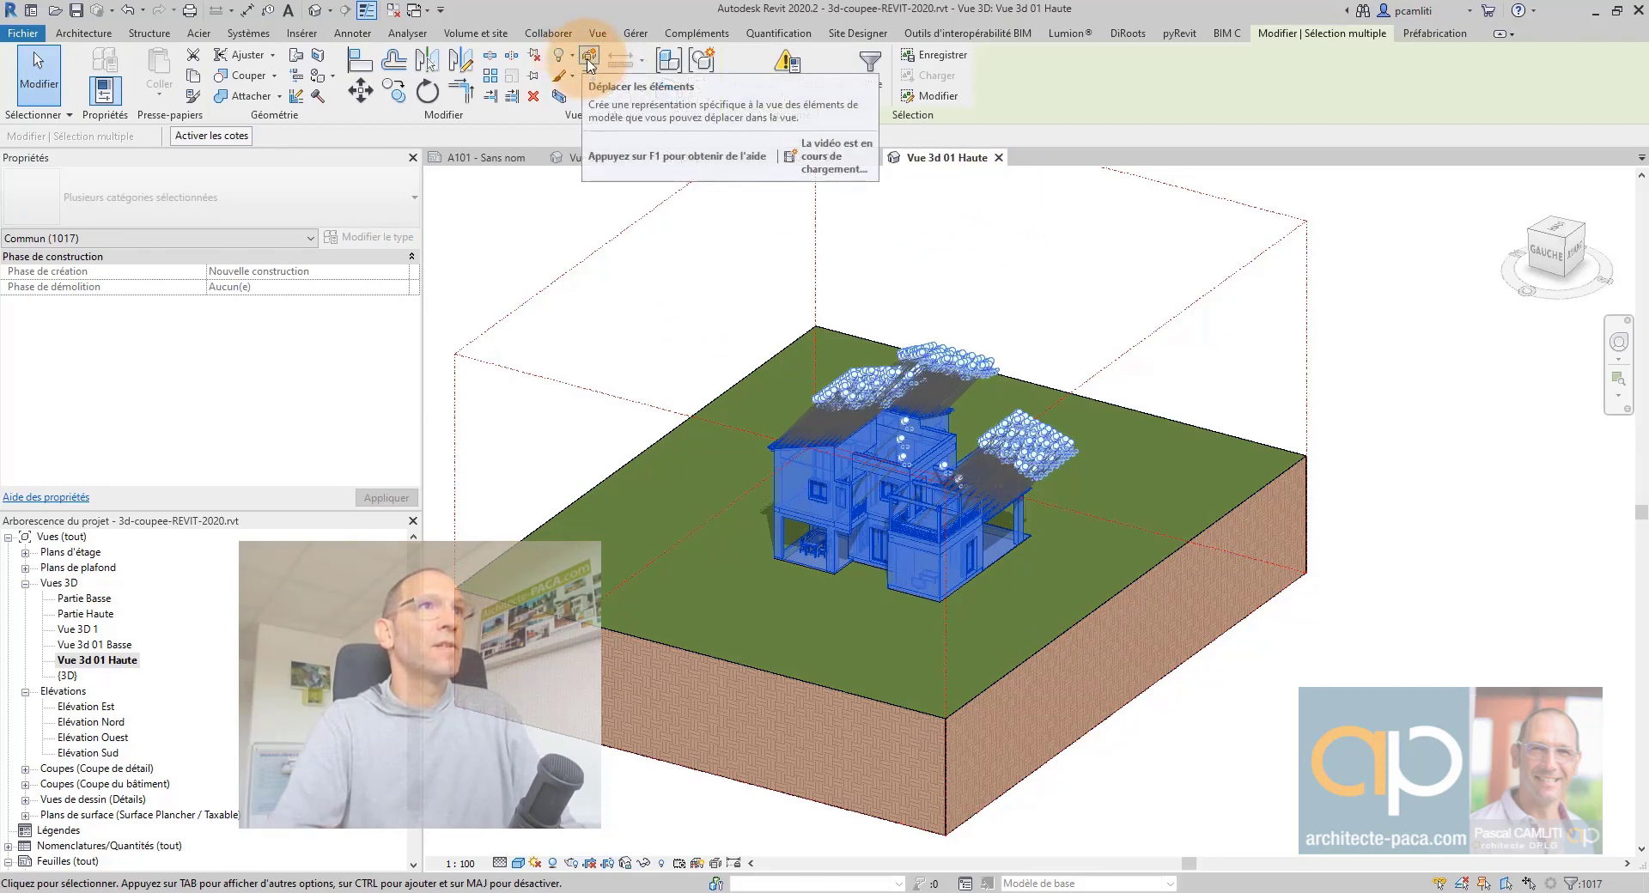
{"action": "left_click", "coordinate": [590, 59]}
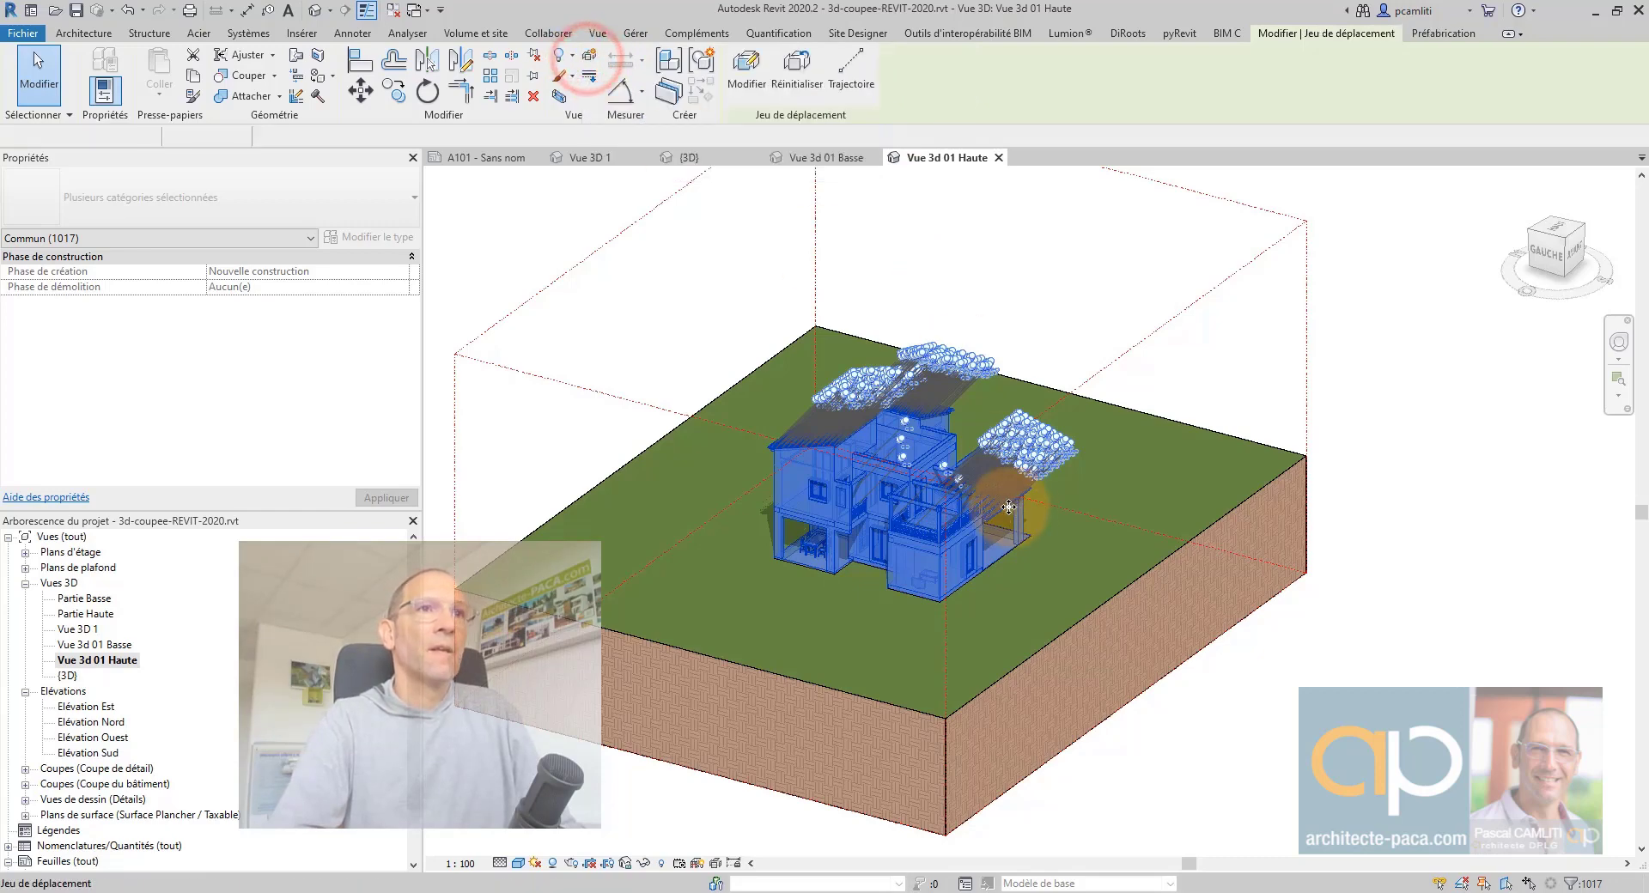
{"action": "scroll", "coordinate": [912, 468], "scroll_direction": "up", "scroll_amount": 3}
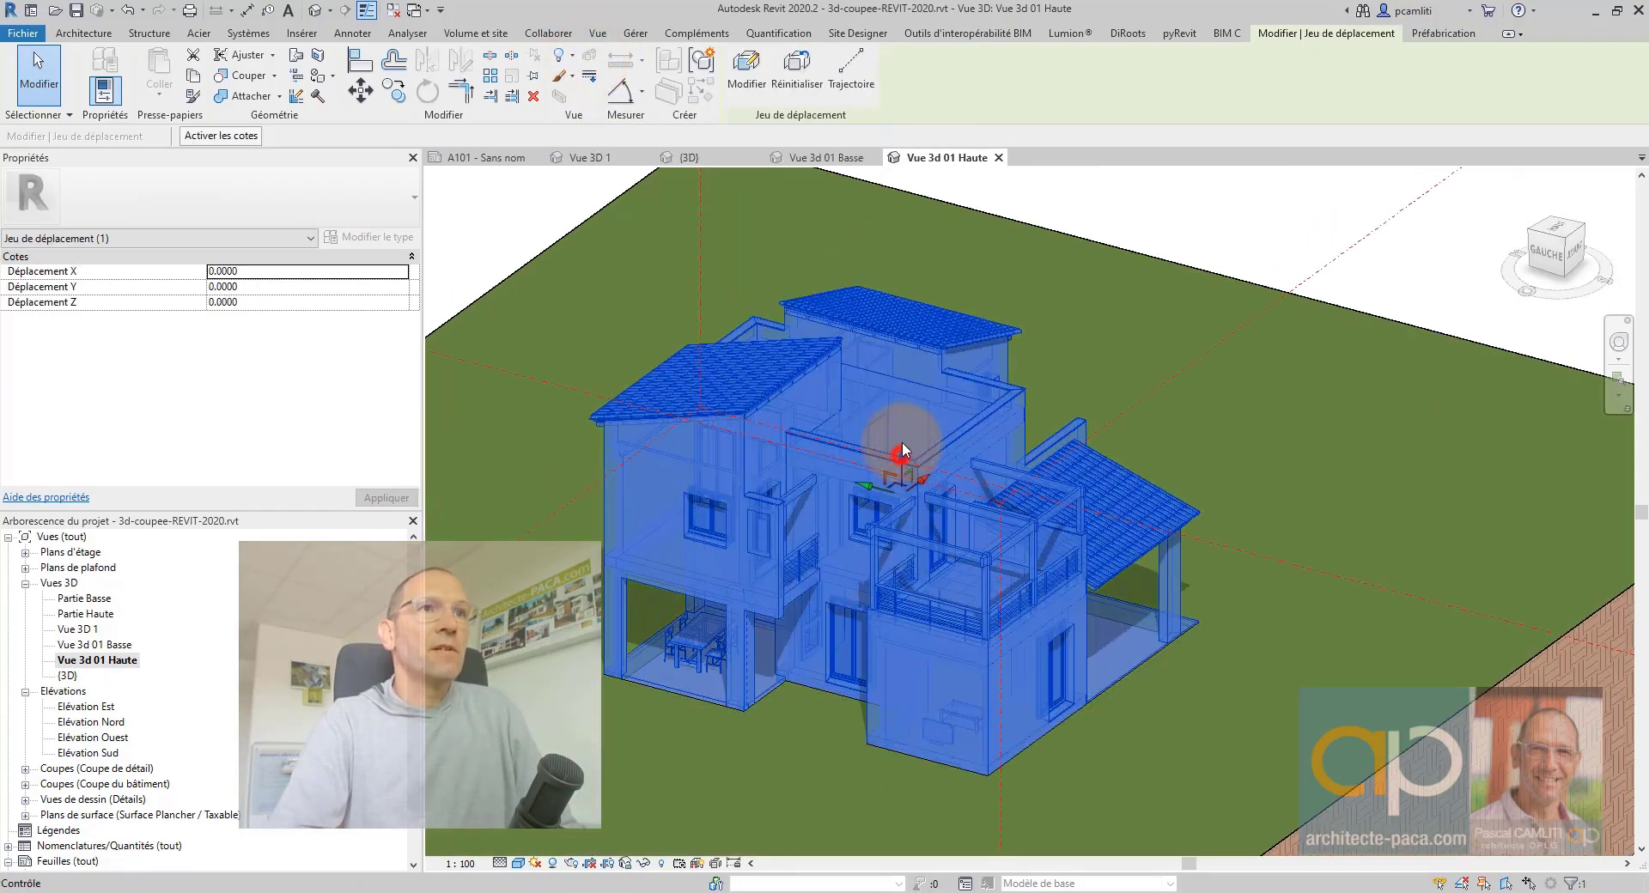
{"action": "left_click_drag", "start_coordinate": [911, 464], "coordinate": [904, 336]}
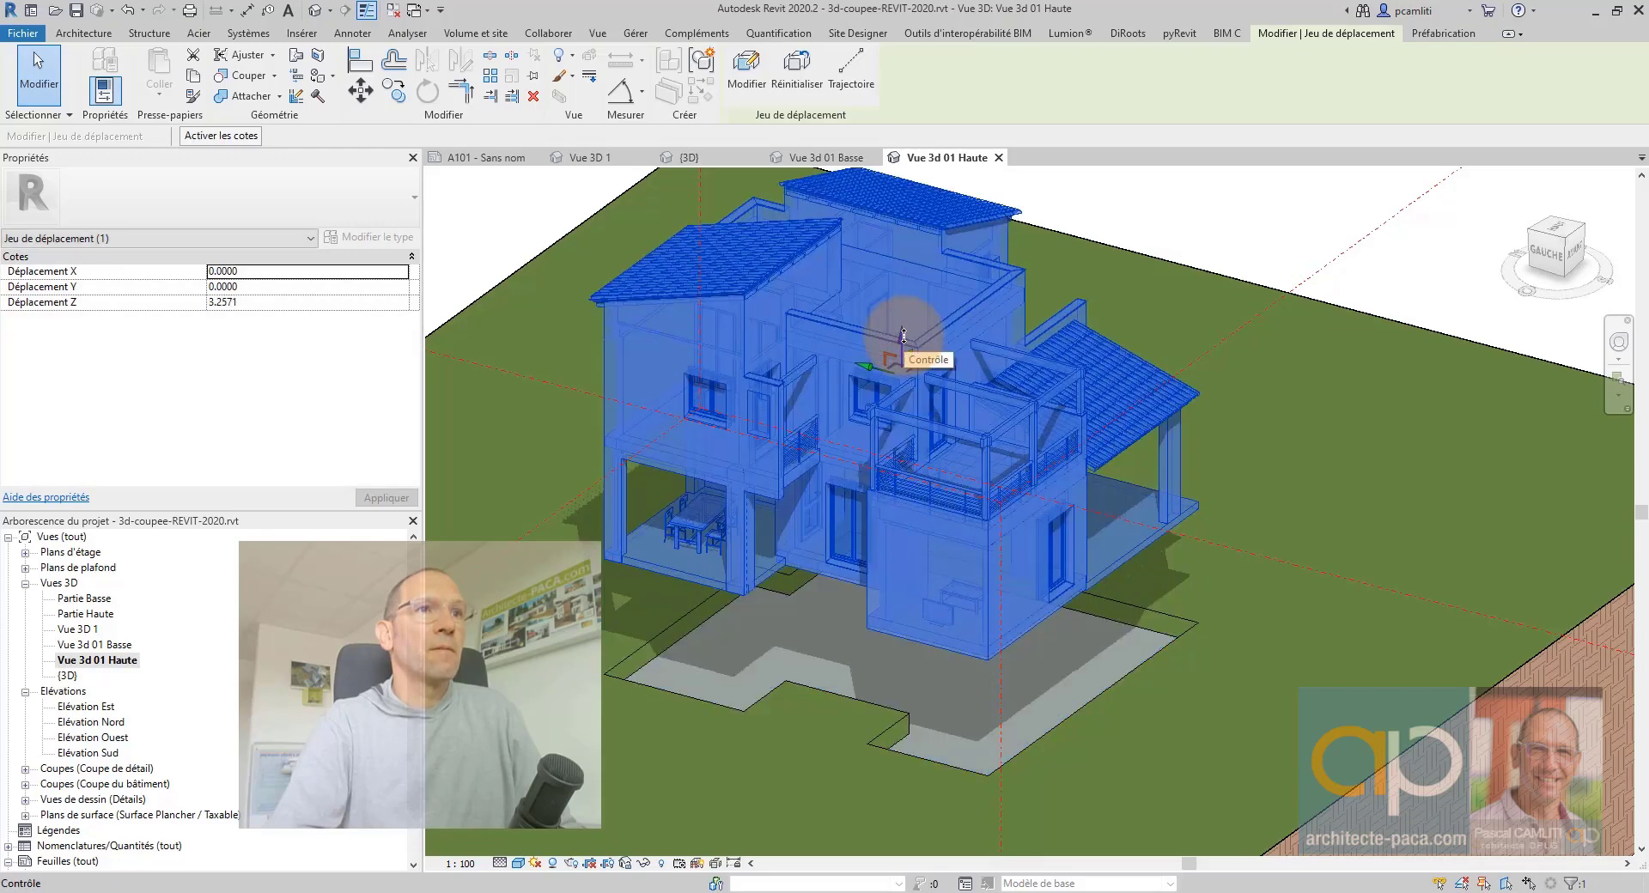
{"action": "scroll", "coordinate": [1156, 431], "scroll_direction": "down", "scroll_amount": 2}
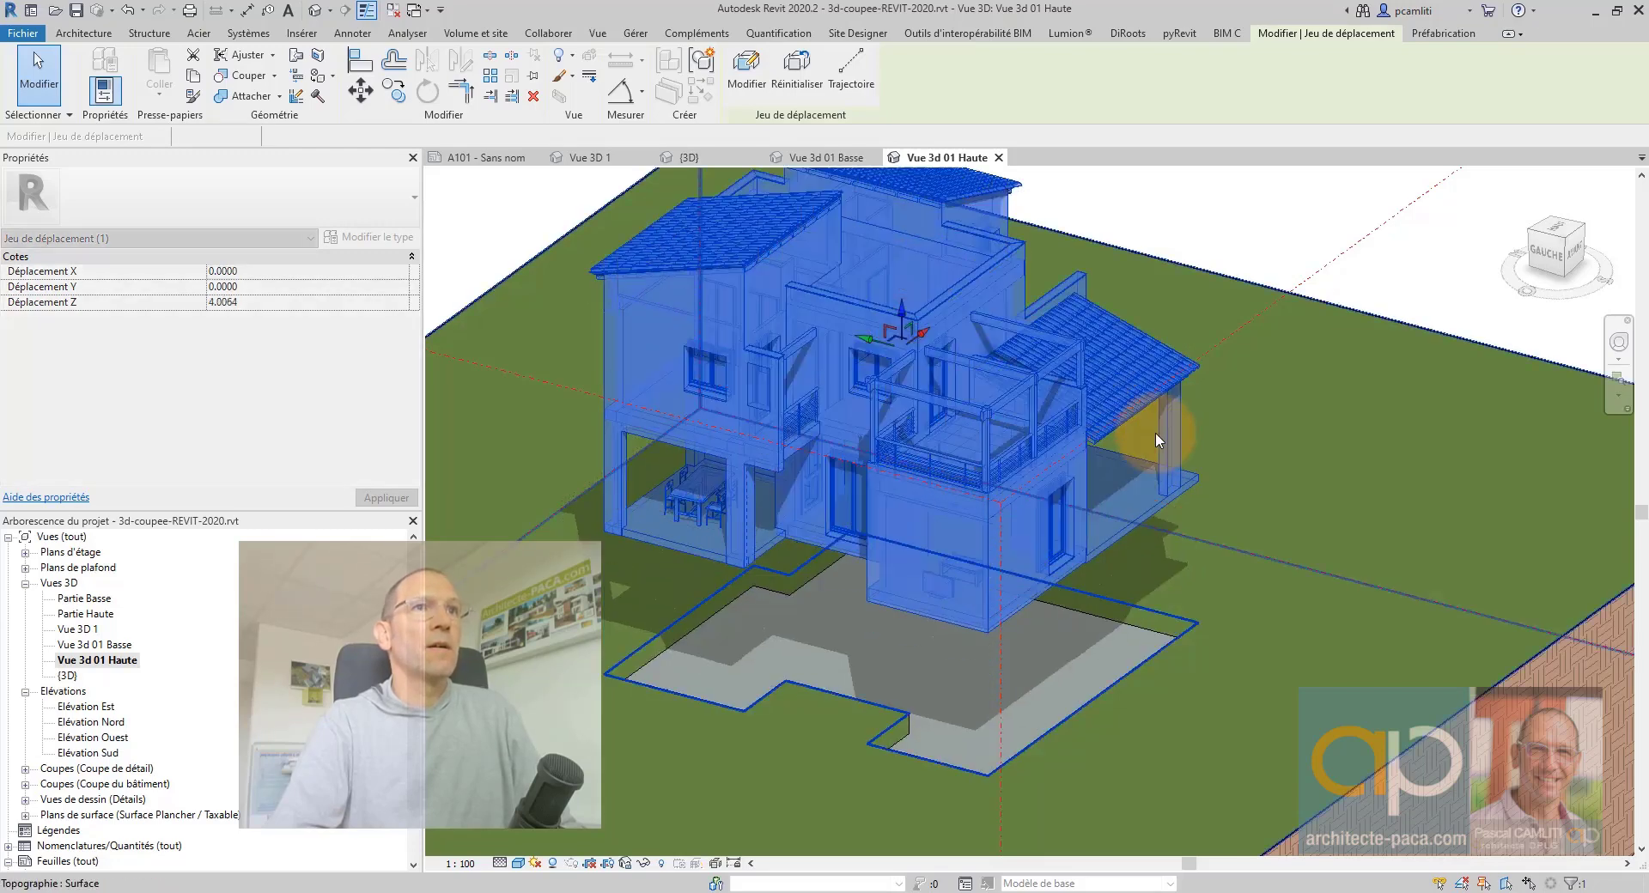
{"action": "scroll", "coordinate": [1155, 431], "scroll_direction": "down", "scroll_amount": 3}
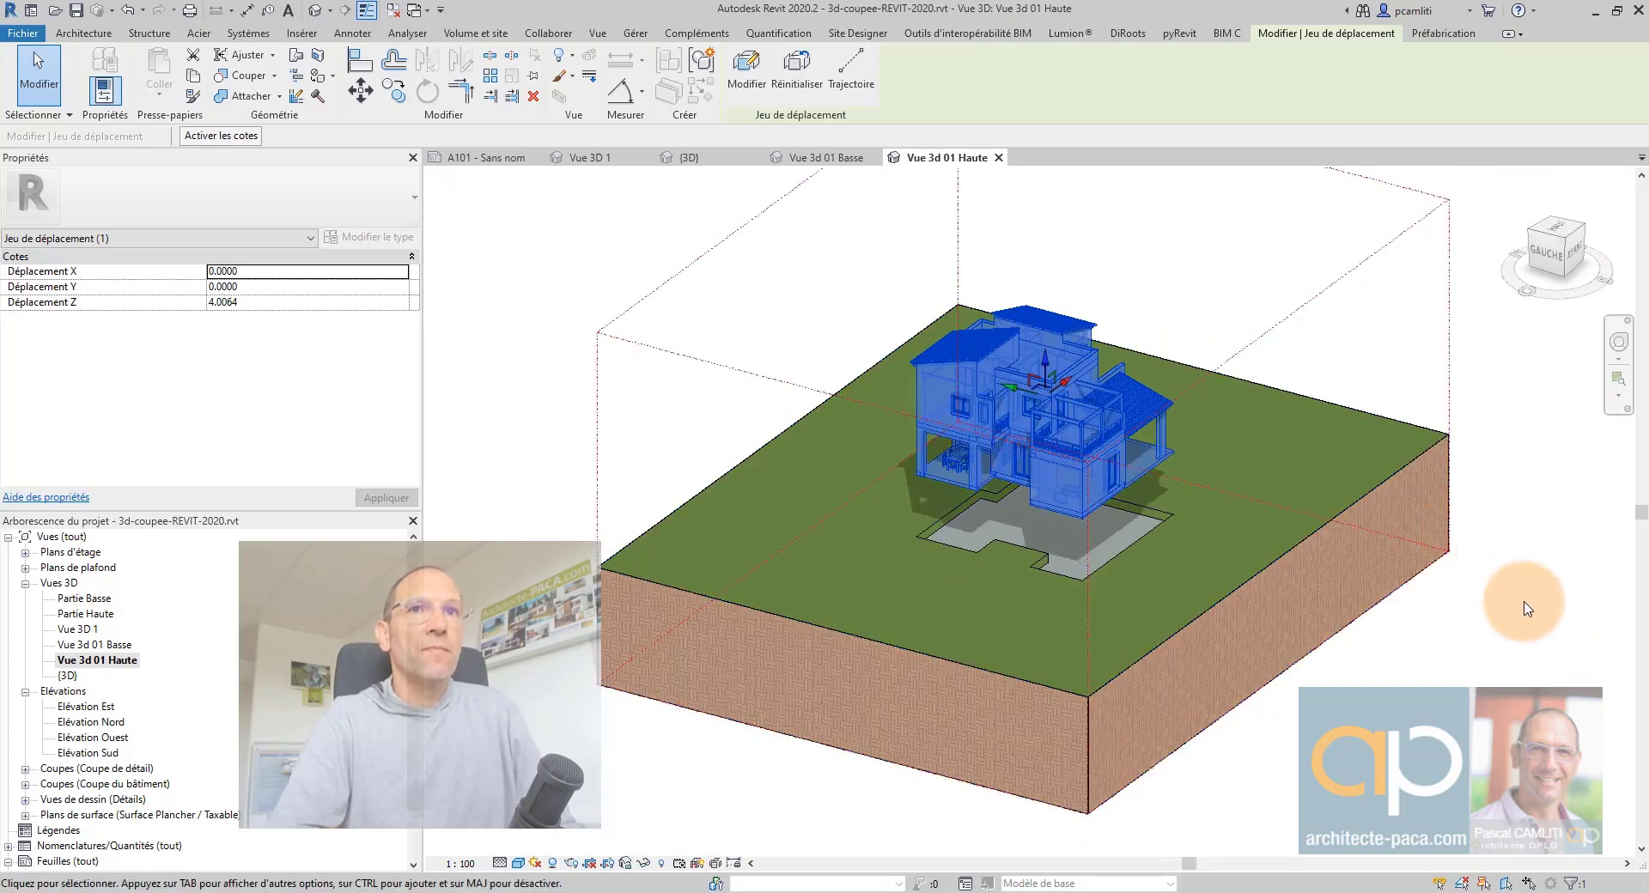
{"action": "left_click", "coordinate": [1524, 608]}
{"action": "left_click", "coordinate": [1322, 294]}
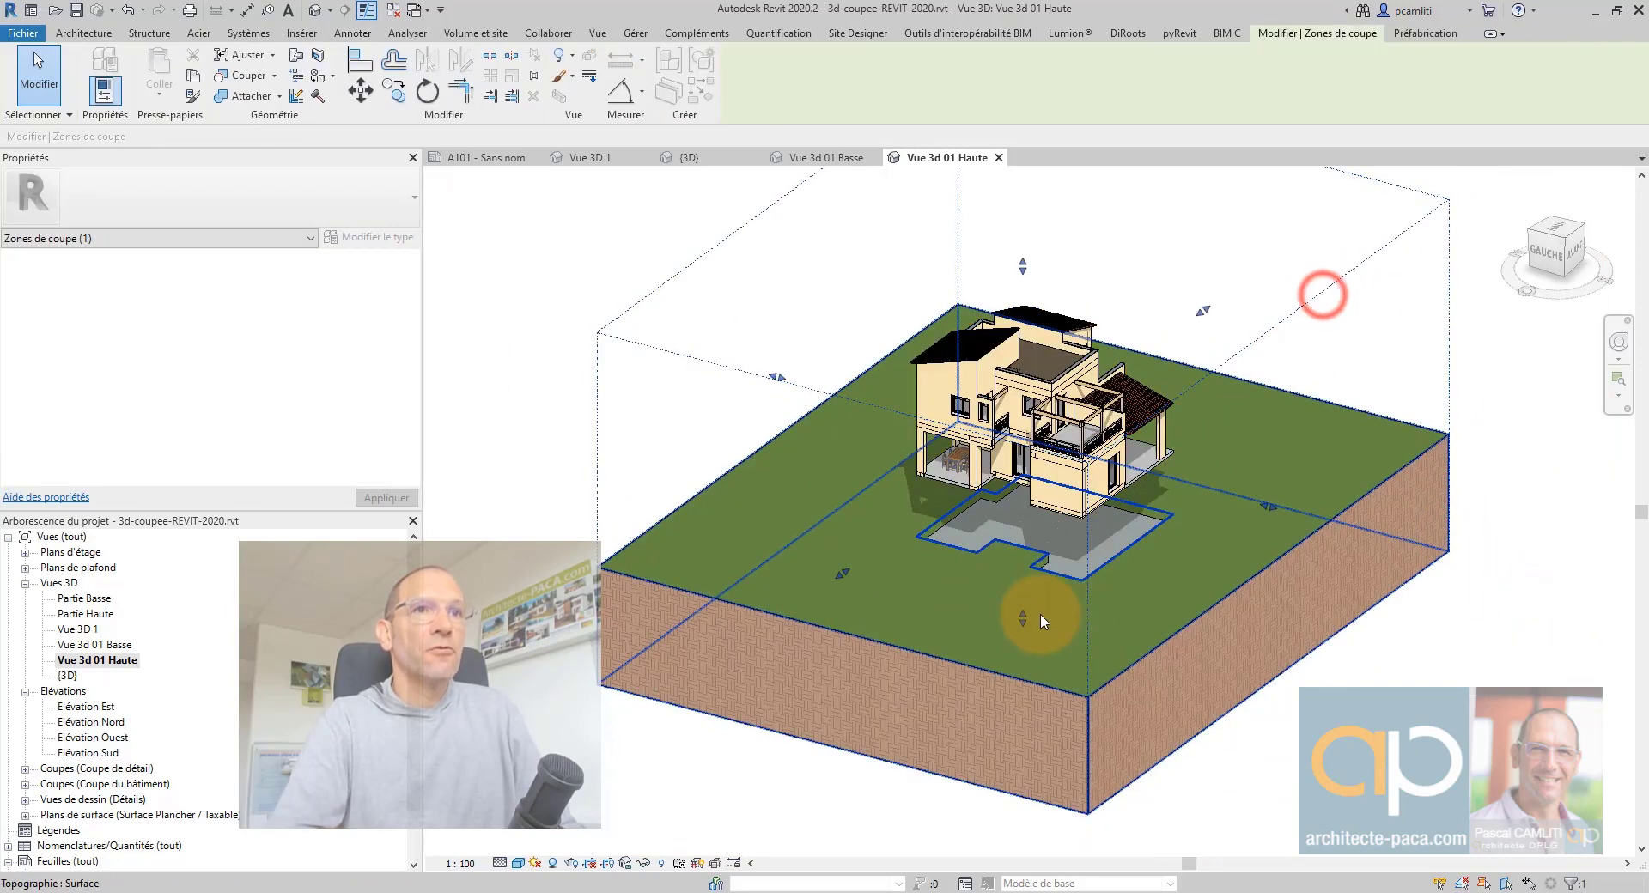
Raise the section box's bottom face above the ground floor in Vue 3d 01 Haute.
{"action": "mouse_move", "coordinate": [1022, 618]}
{"action": "left_mouse_down"}
{"action": "mouse_move", "coordinate": [1039, 417]}
{"action": "mouse_move", "coordinate": [1008, 438]}
{"action": "mouse_move", "coordinate": [1027, 550]}
{"action": "mouse_move", "coordinate": [1009, 541]}
{"action": "left_mouse_up"}
{"action": "scroll", "coordinate": [1031, 429], "scroll_direction": "up", "scroll_amount": 5}
{"action": "scroll", "coordinate": [1014, 543], "scroll_direction": "down", "scroll_amount": 3}
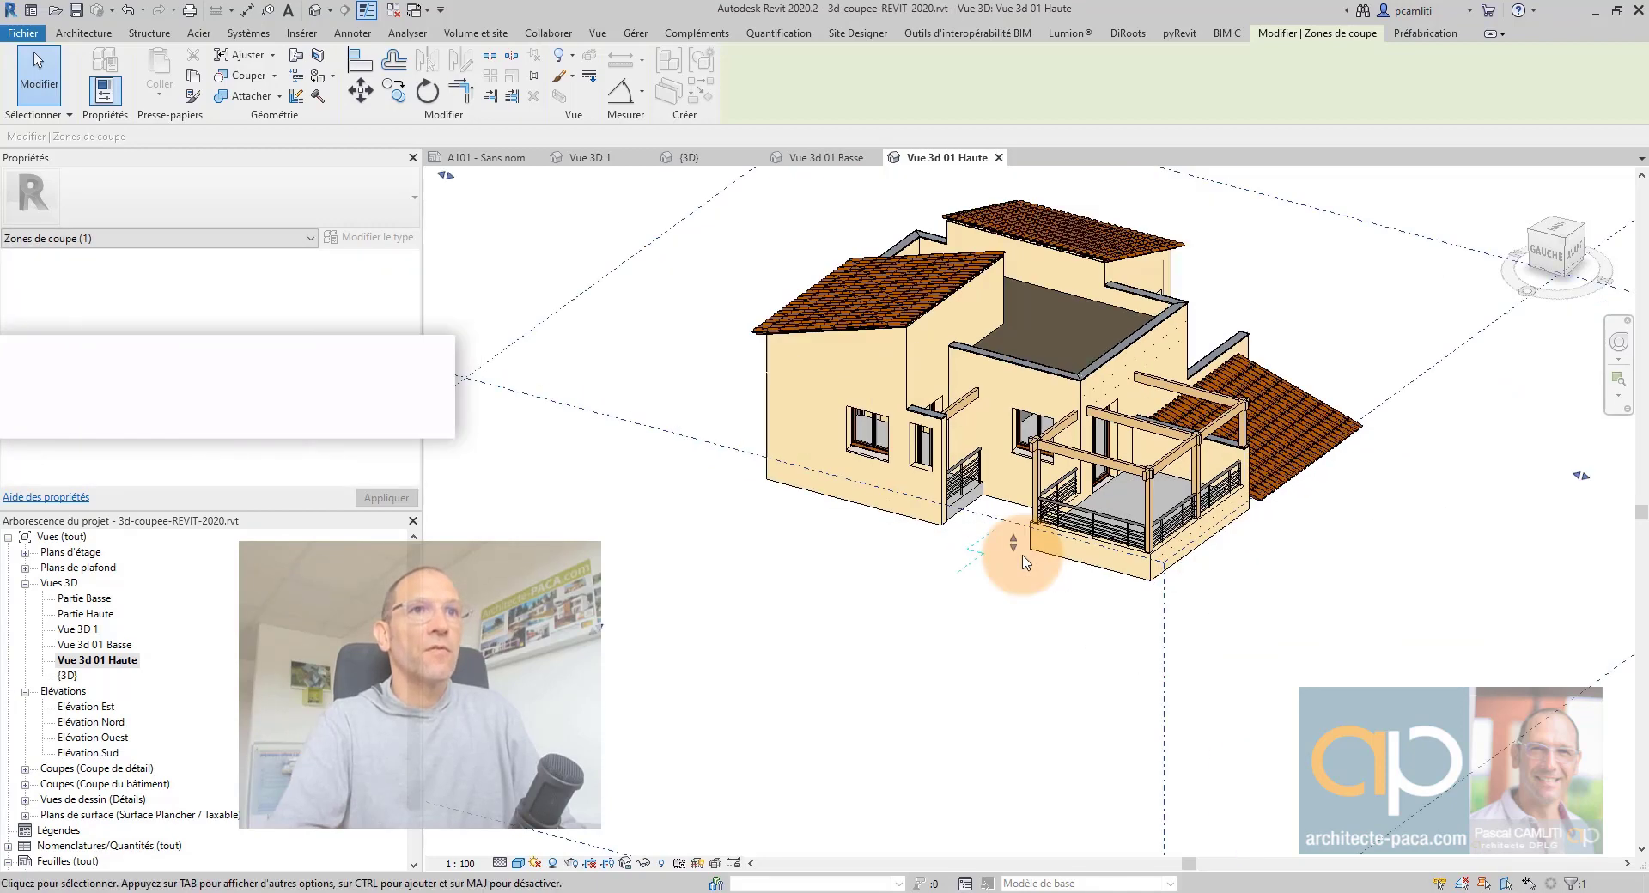
{"action": "scroll", "coordinate": [1014, 543], "scroll_direction": "down", "scroll_amount": 3}
{"action": "left_click", "coordinate": [1423, 720]}
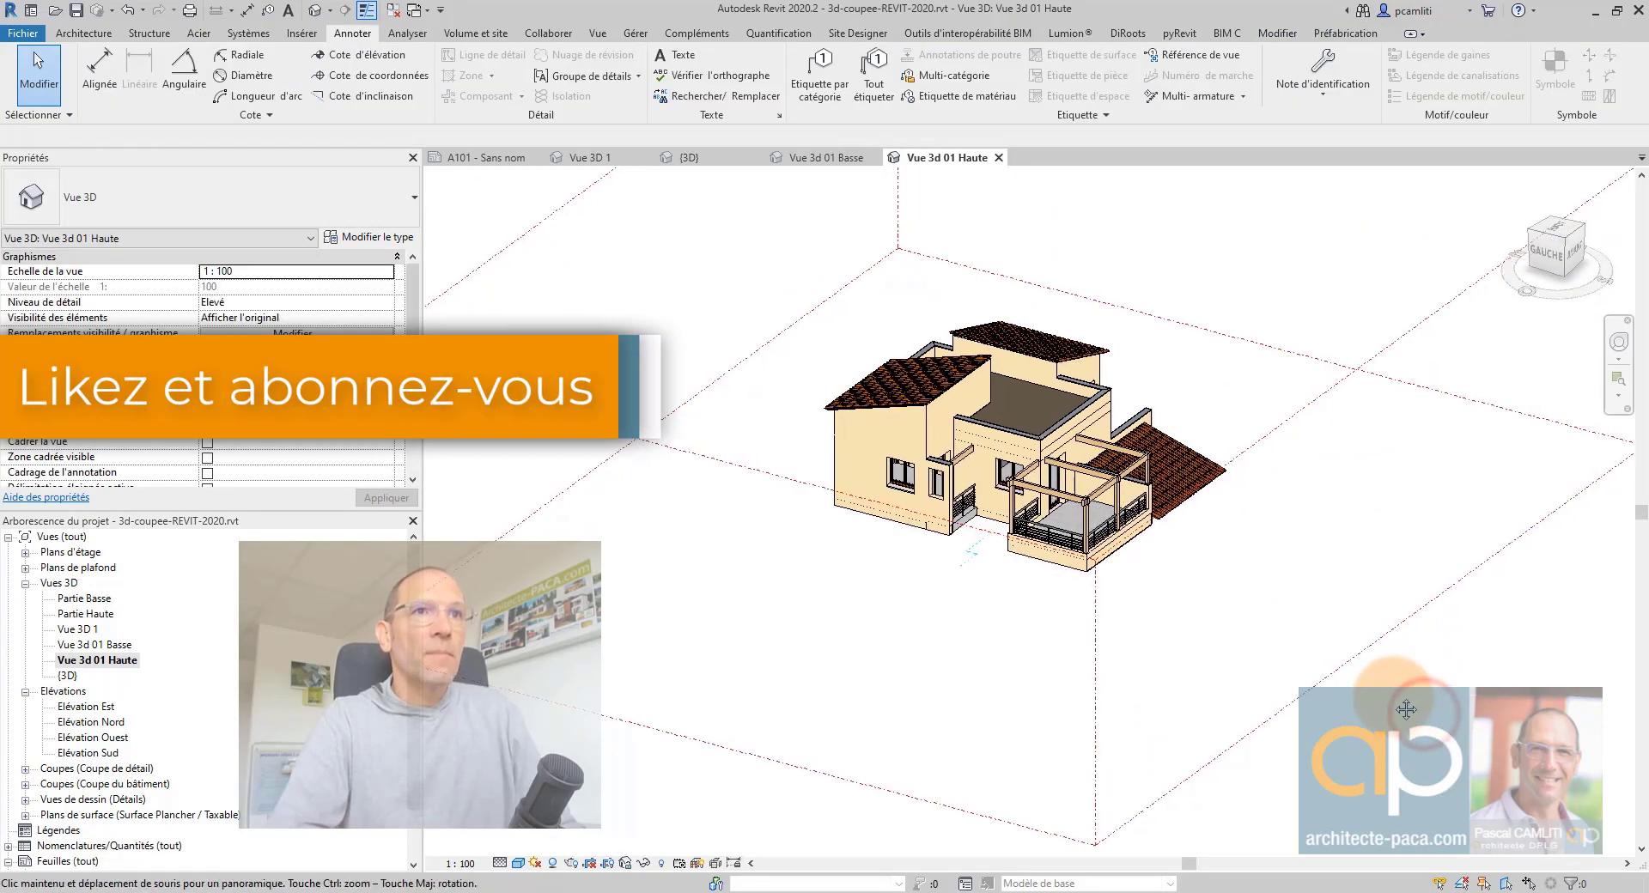
Hide the section box element in Vue 3d 01 Haute.
{"action": "middle_click_drag", "start_coordinate": [1423, 720], "coordinate": [1247, 421], "text": "shift"}
{"action": "left_click", "coordinate": [1247, 421]}
{"action": "right_click", "coordinate": [1246, 418]}
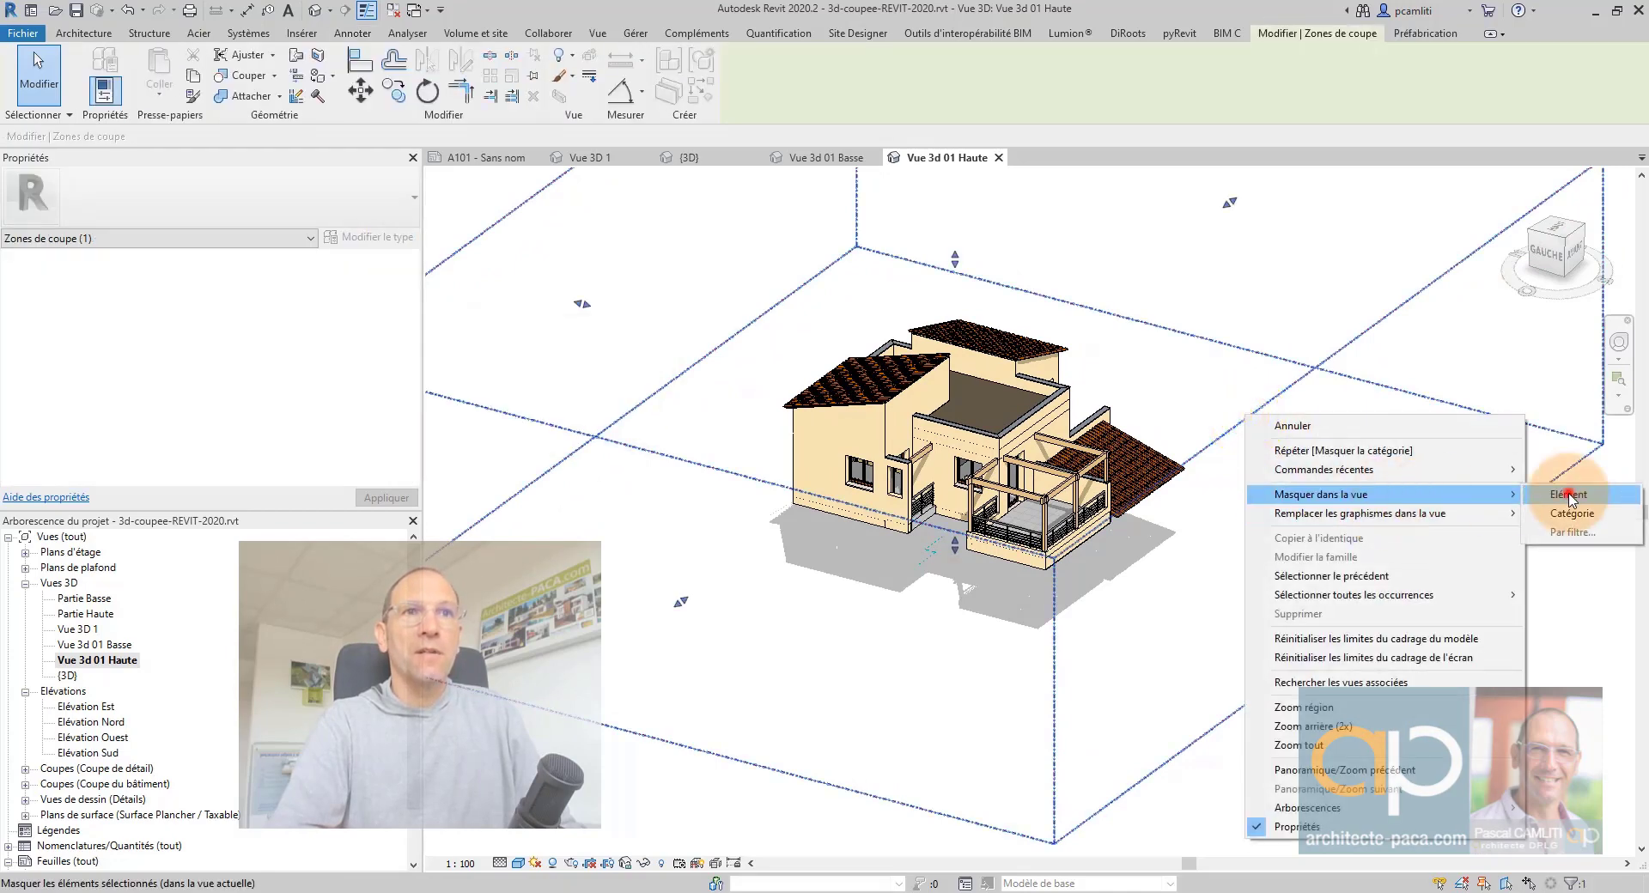
{"action": "left_click", "coordinate": [1567, 493]}
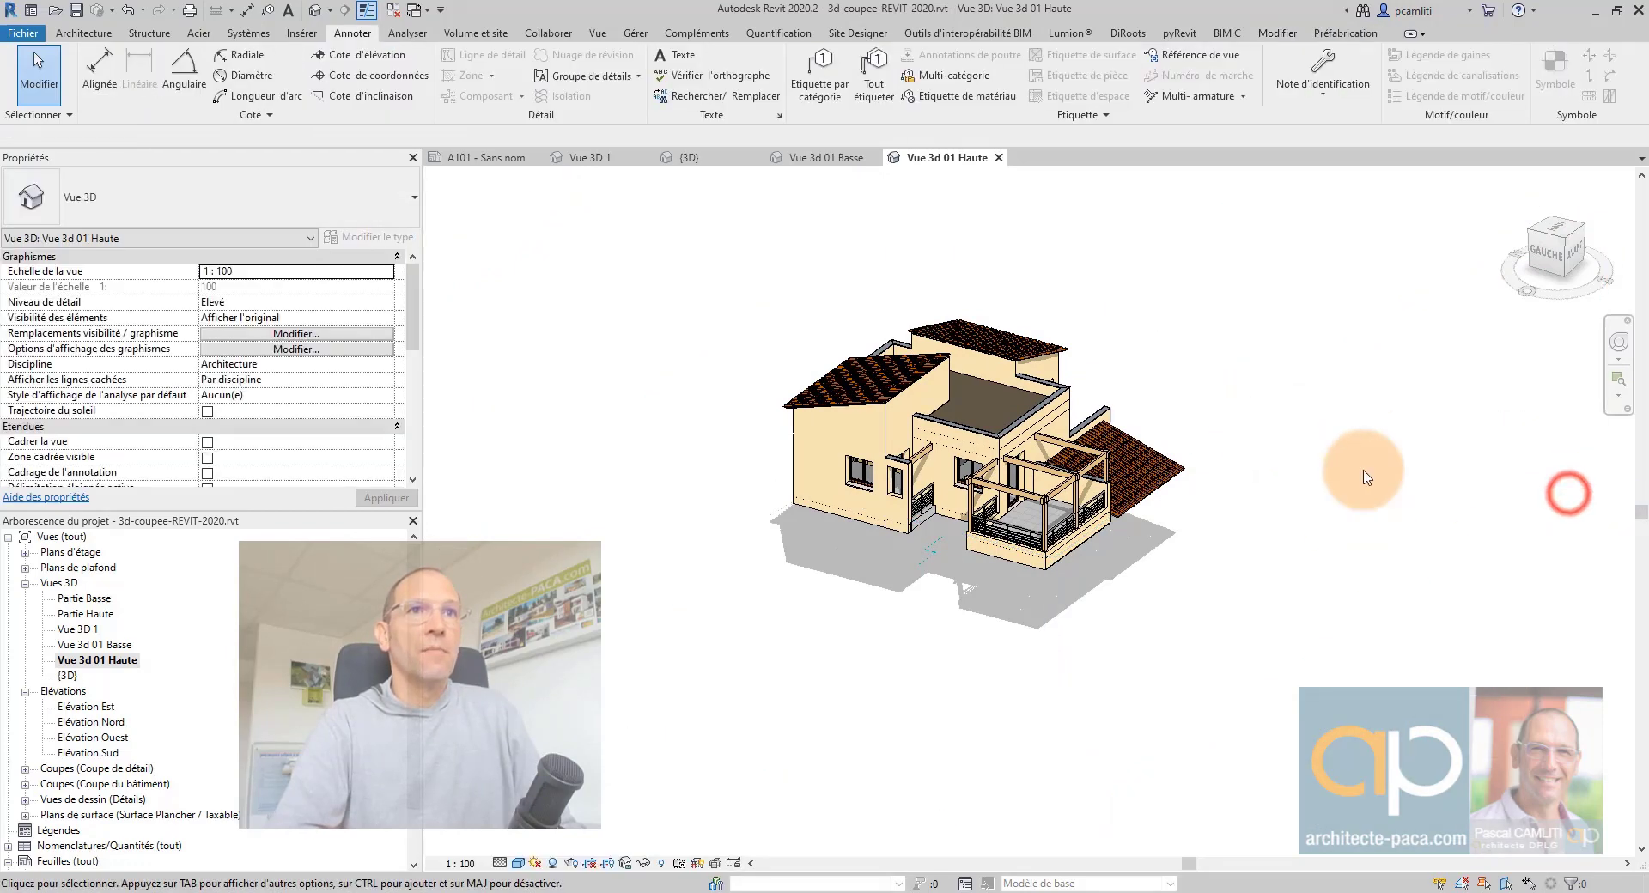
In Vue 3d 01 Basse, lower the section box top to cut off the upper floor.
{"action": "double_click", "coordinate": [120, 645]}
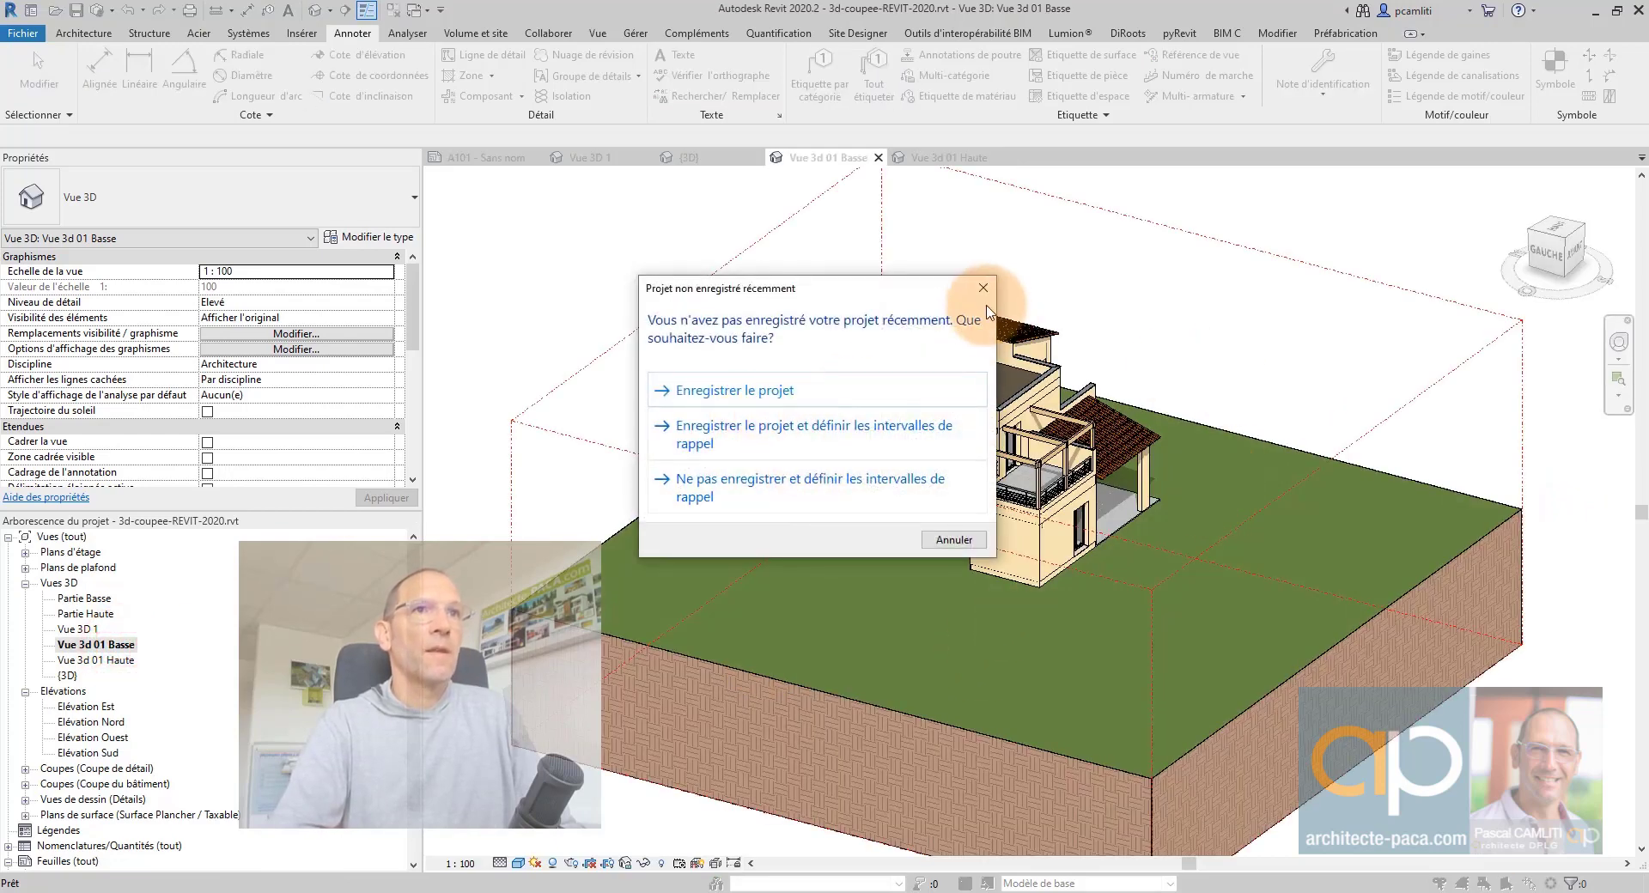
{"action": "left_click", "coordinate": [983, 290]}
{"action": "left_click", "coordinate": [1173, 232]}
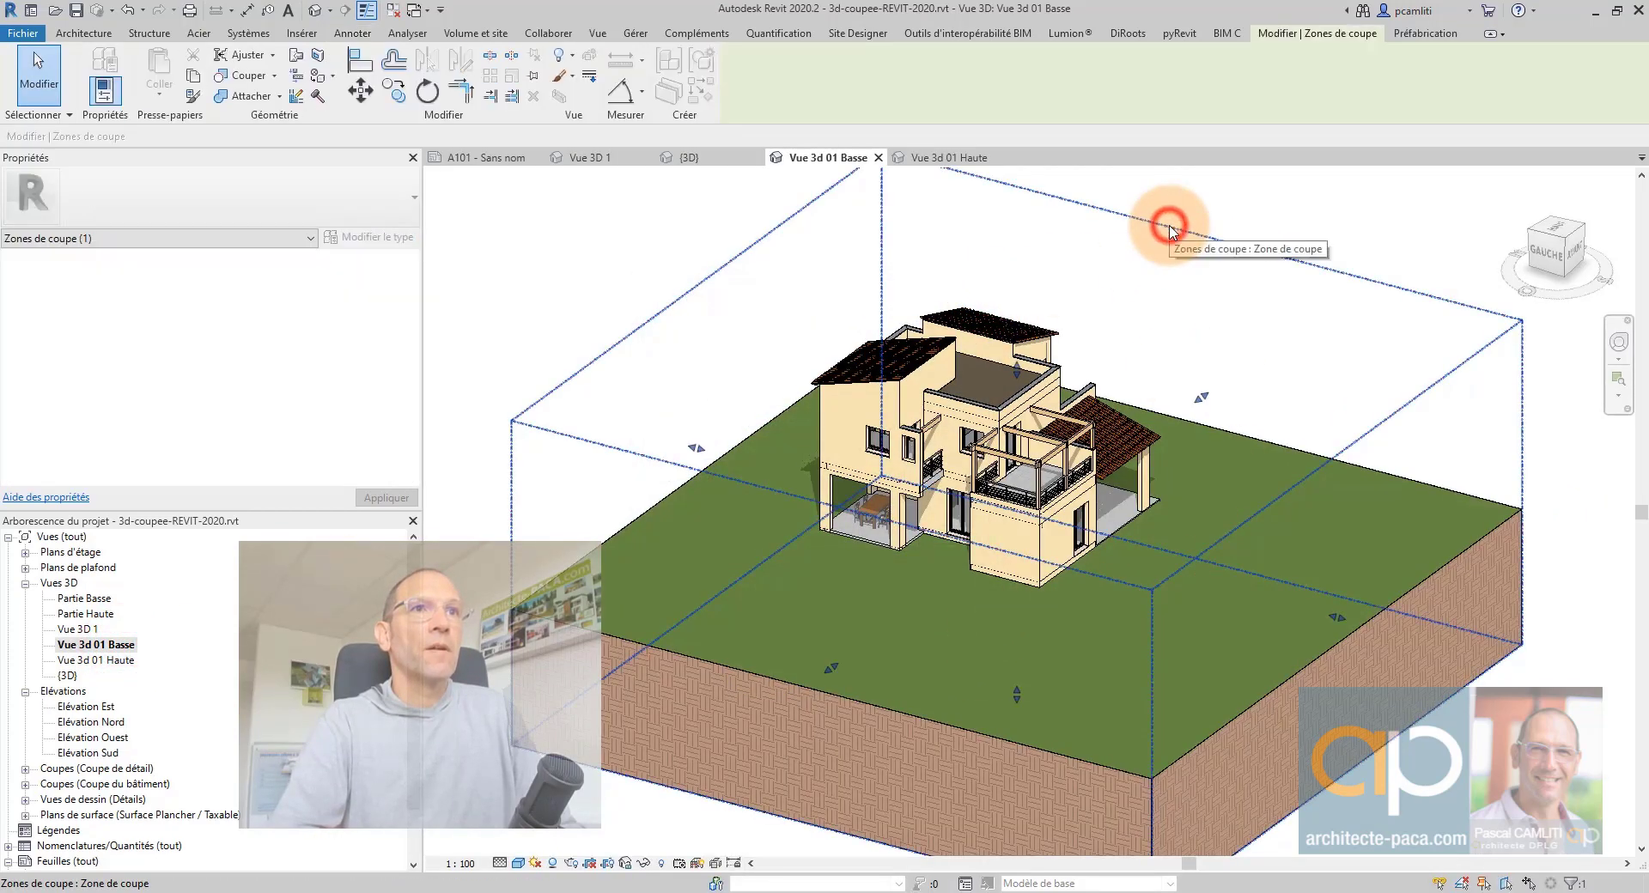
{"action": "scroll", "coordinate": [1018, 368], "scroll_direction": "up", "scroll_amount": 2}
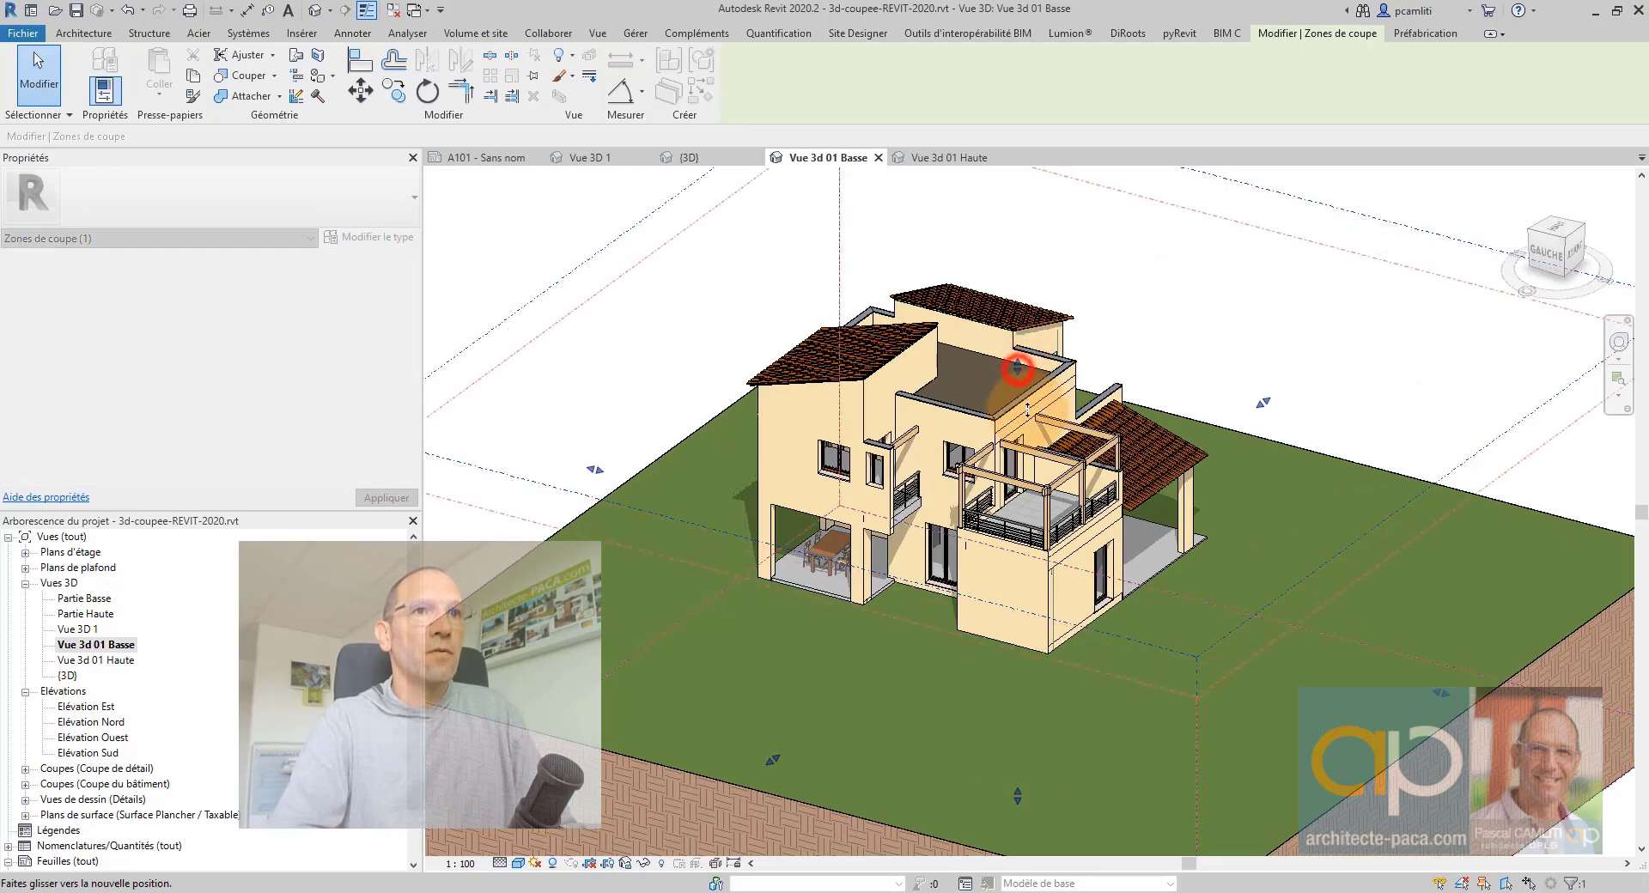
{"action": "left_click_drag", "start_coordinate": [1017, 369], "coordinate": [1018, 539]}
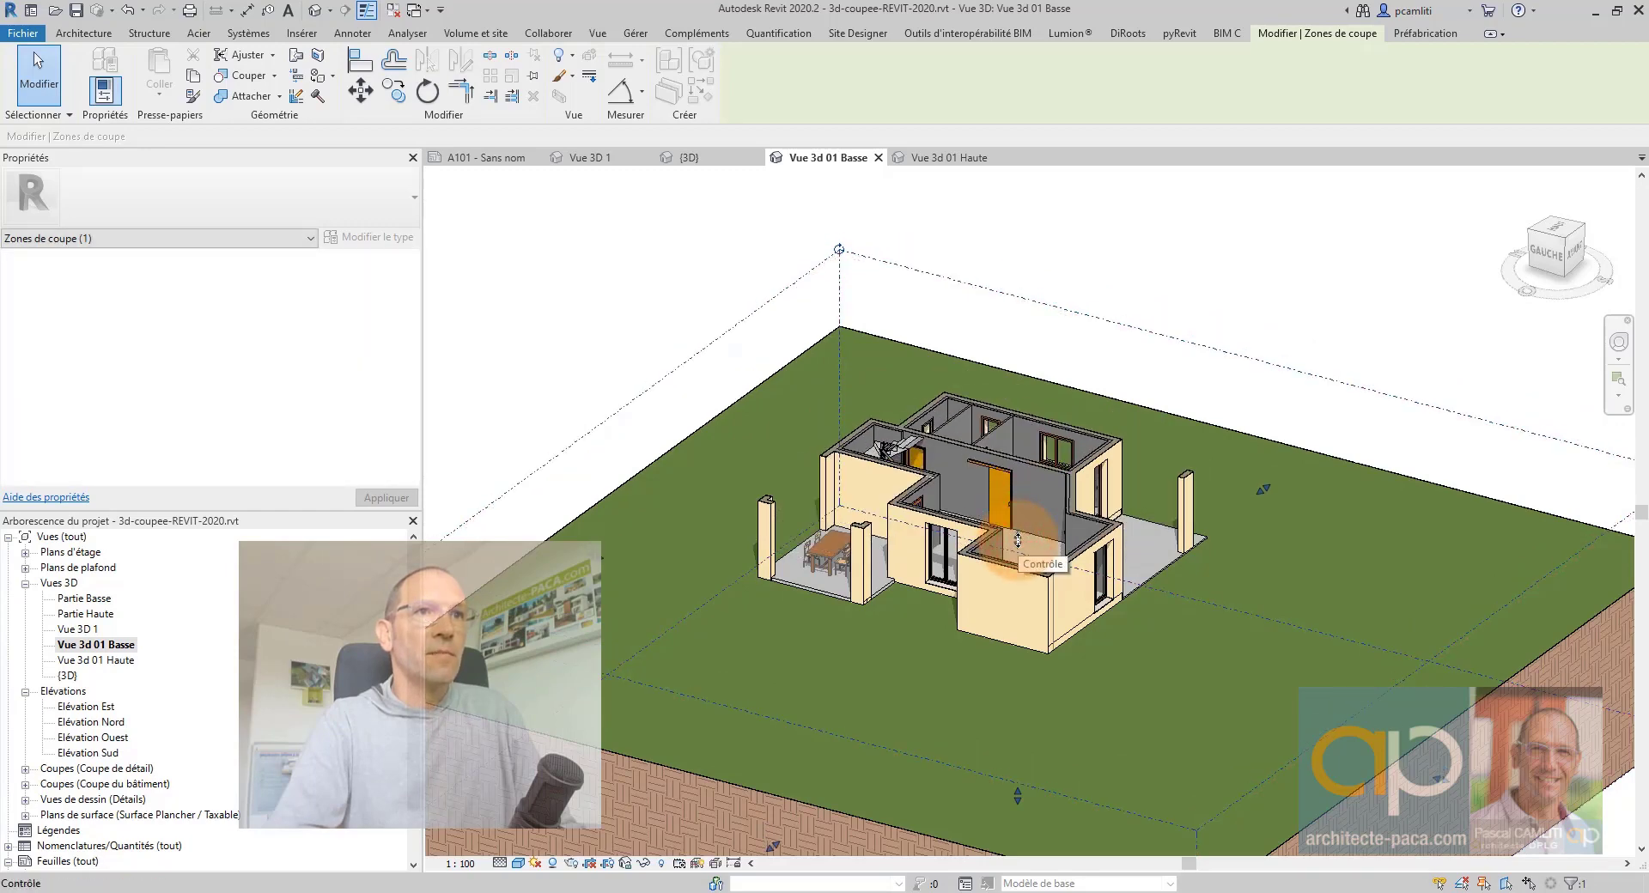
Hide the section box element in Vue 3d 01 Basse.
{"action": "left_click", "coordinate": [1263, 258]}
{"action": "right_click", "coordinate": [1168, 335]}
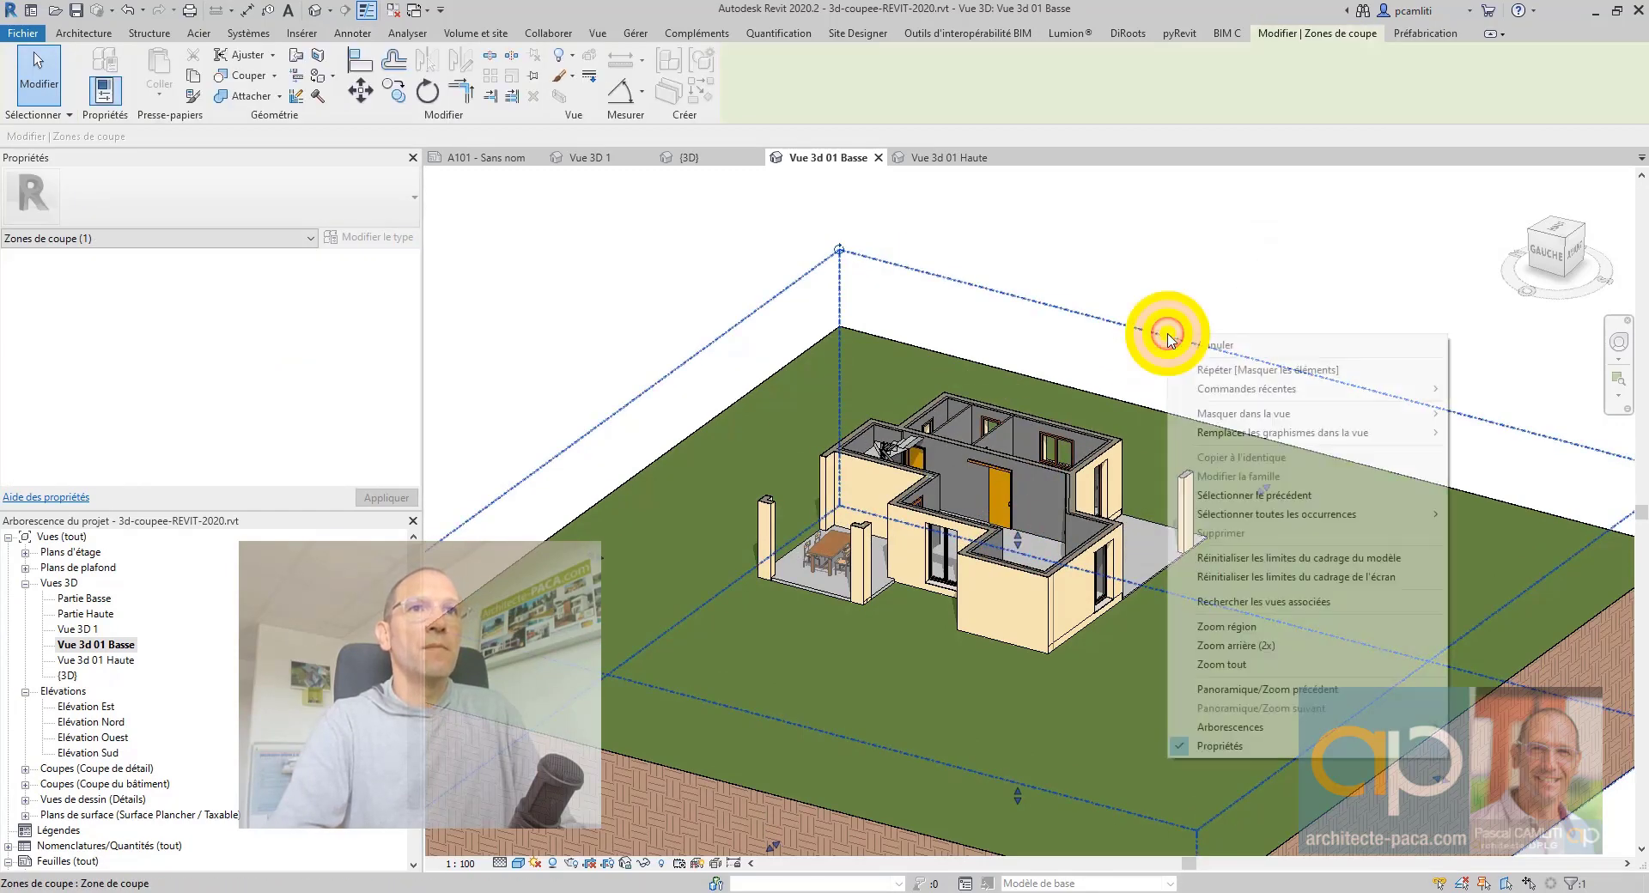
{"action": "left_click", "coordinate": [1473, 417]}
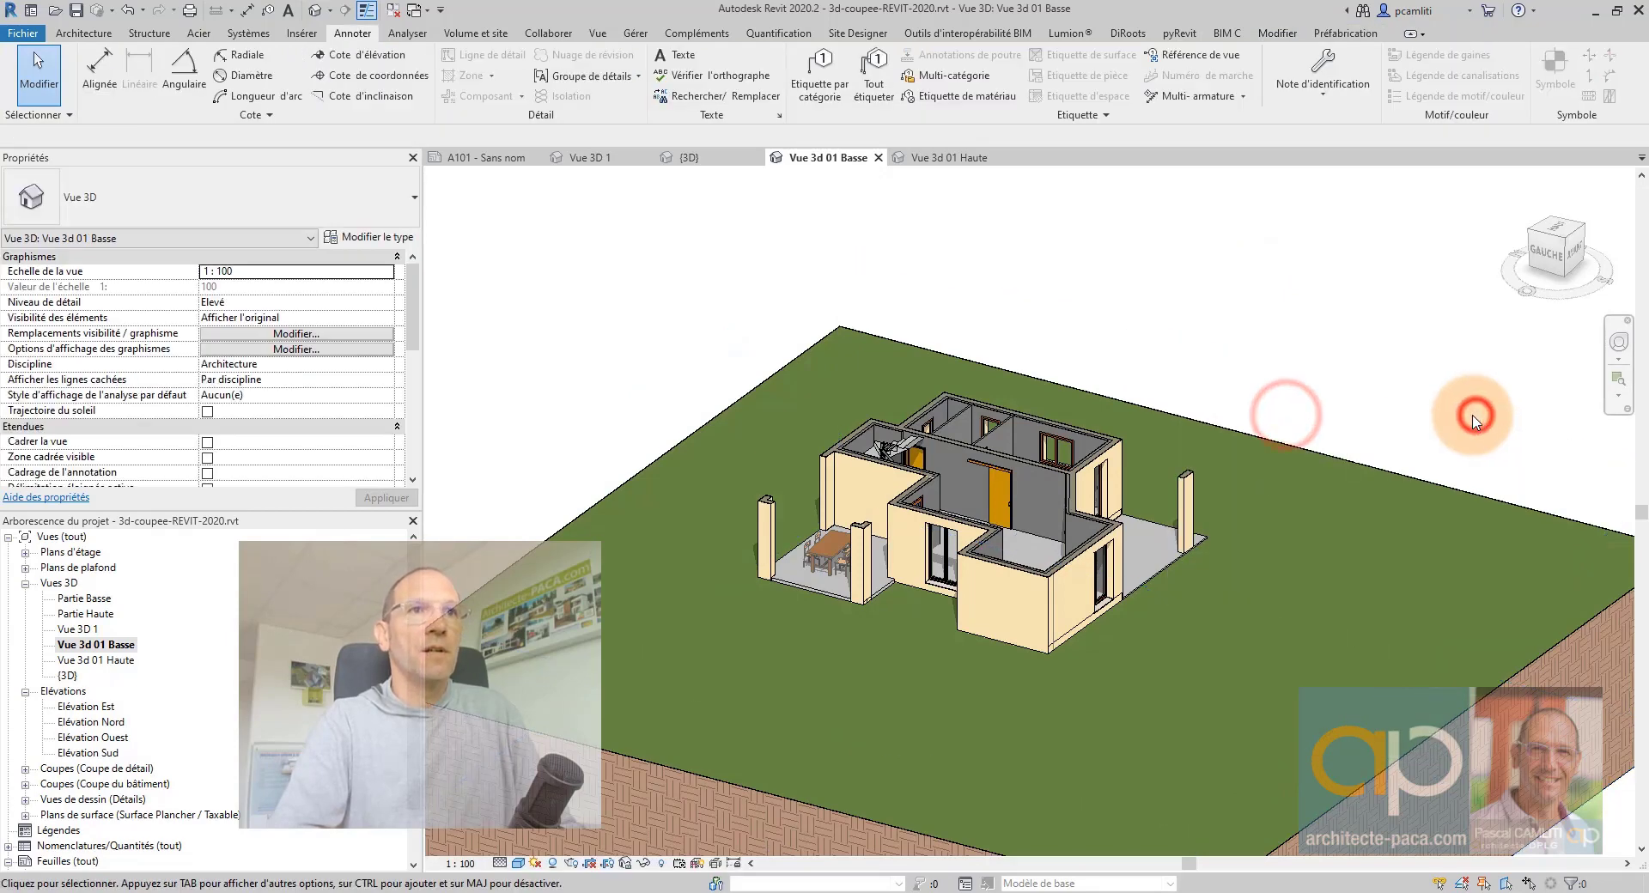
{"action": "scroll", "coordinate": [115, 756], "scroll_direction": "down", "scroll_amount": 2}
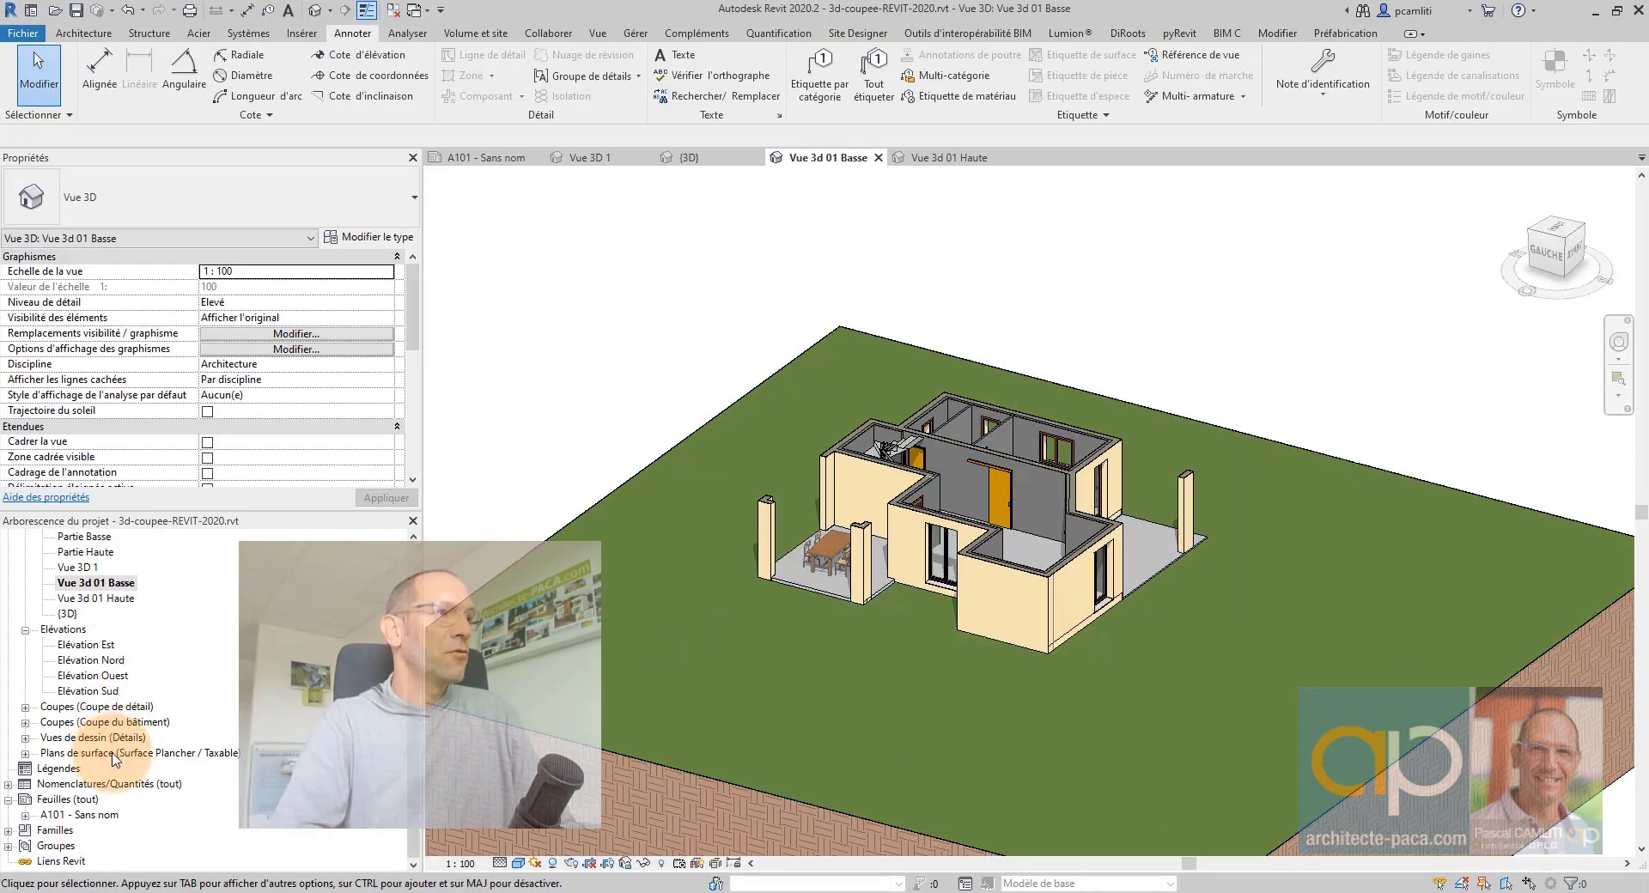
Create a new sheet A102 using the Métrique A3 title block.
{"action": "double_click", "coordinate": [81, 818]}
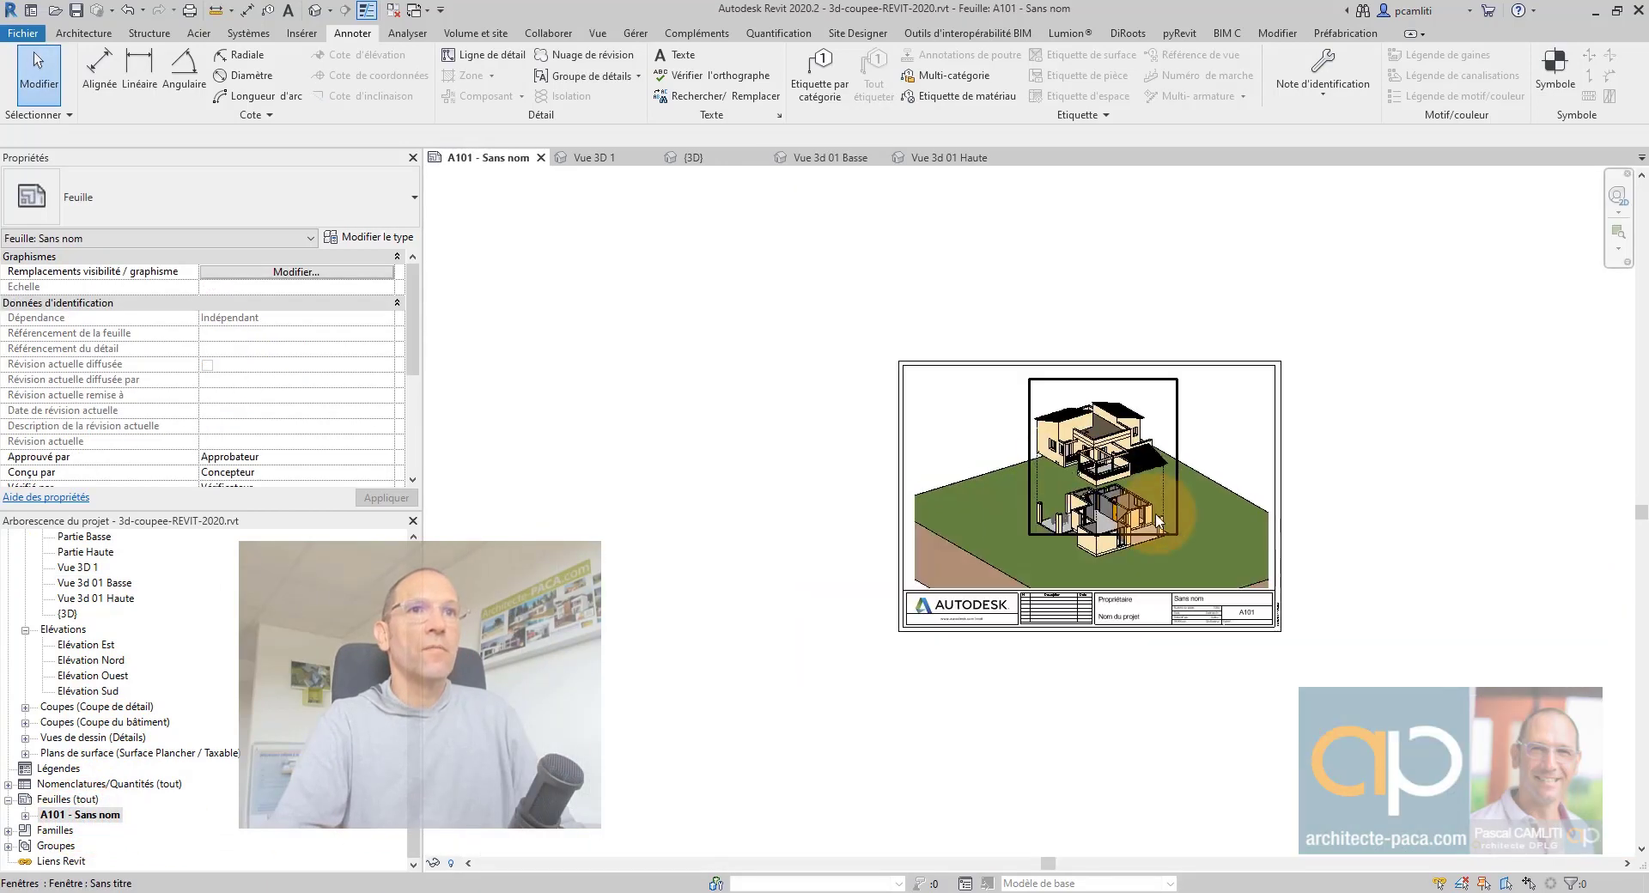
{"action": "scroll", "coordinate": [1117, 503], "scroll_direction": "up", "scroll_amount": 3}
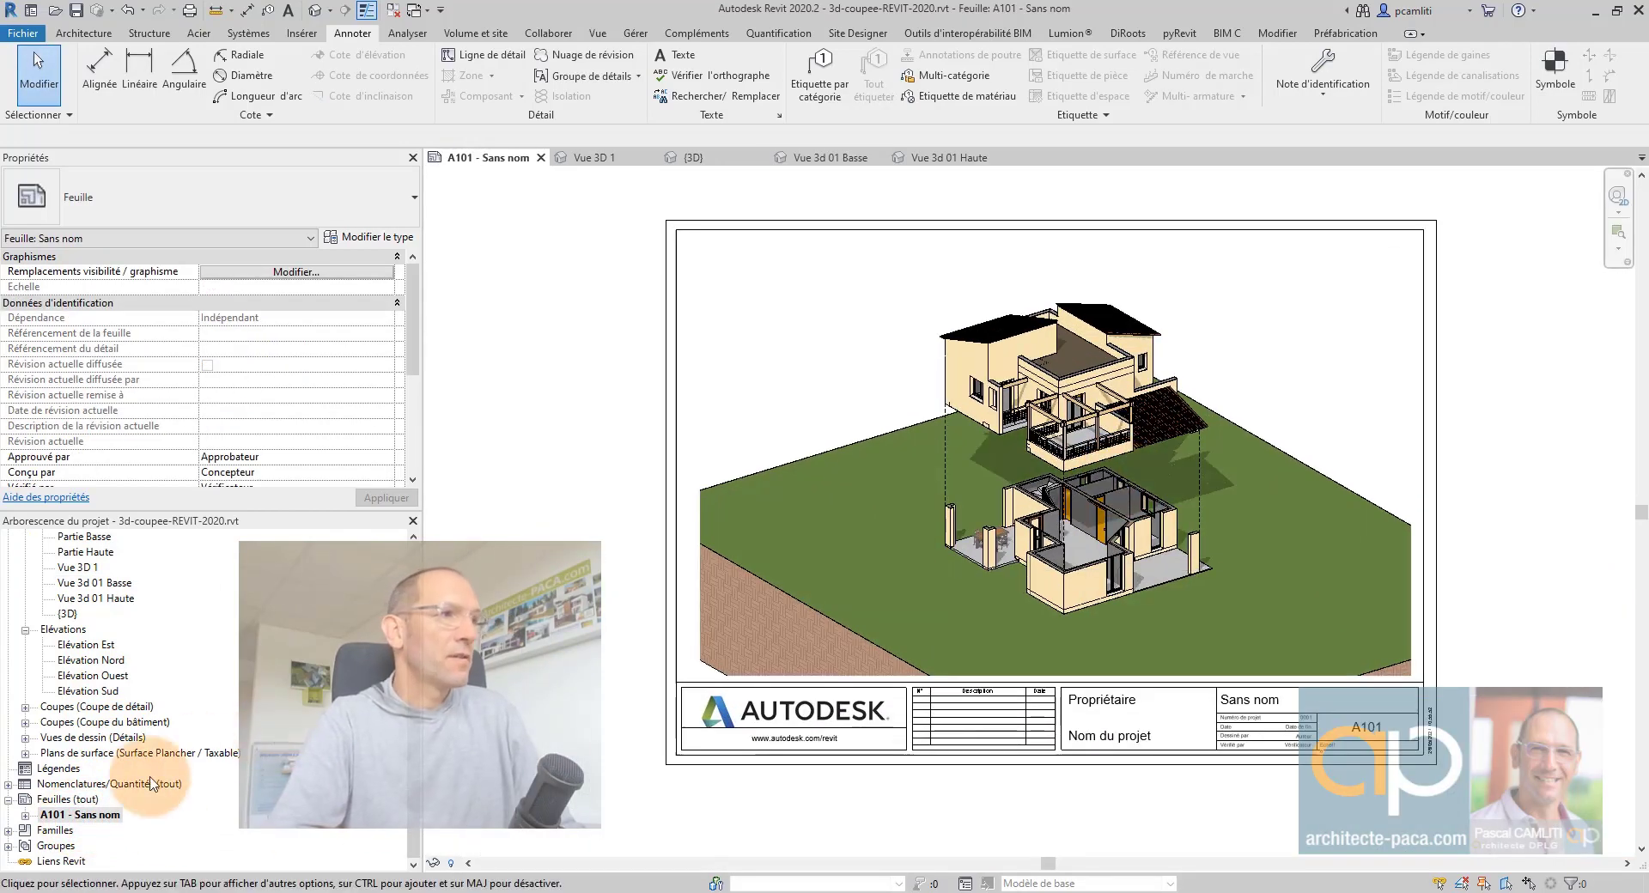
{"action": "right_click", "coordinate": [77, 799]}
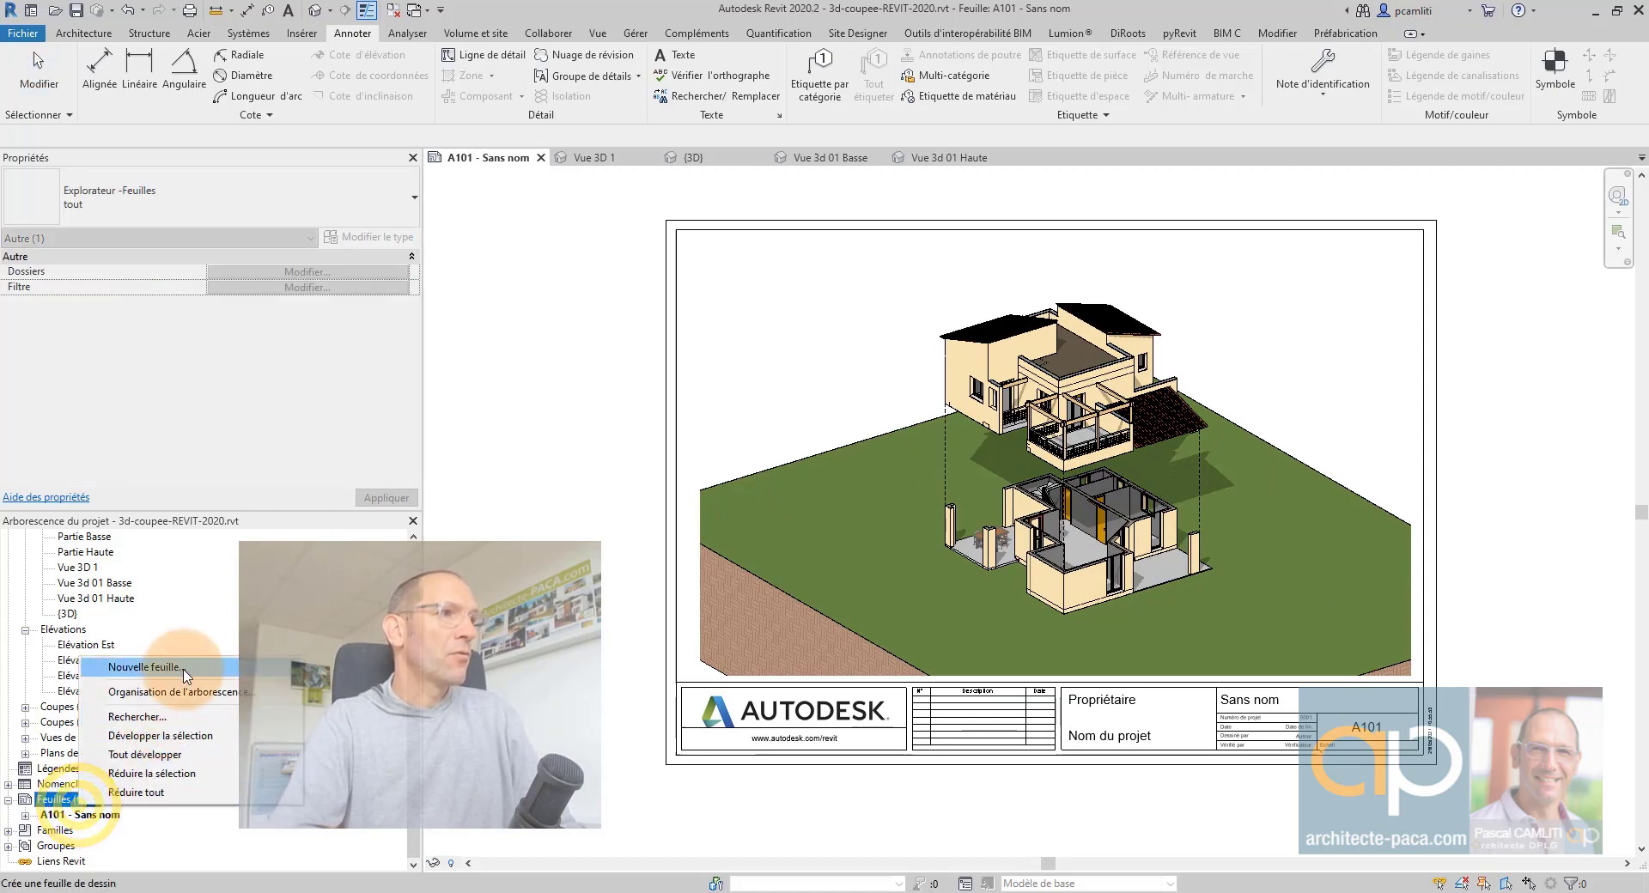
{"action": "left_click", "coordinate": [183, 669]}
{"action": "double_click", "coordinate": [702, 323]}
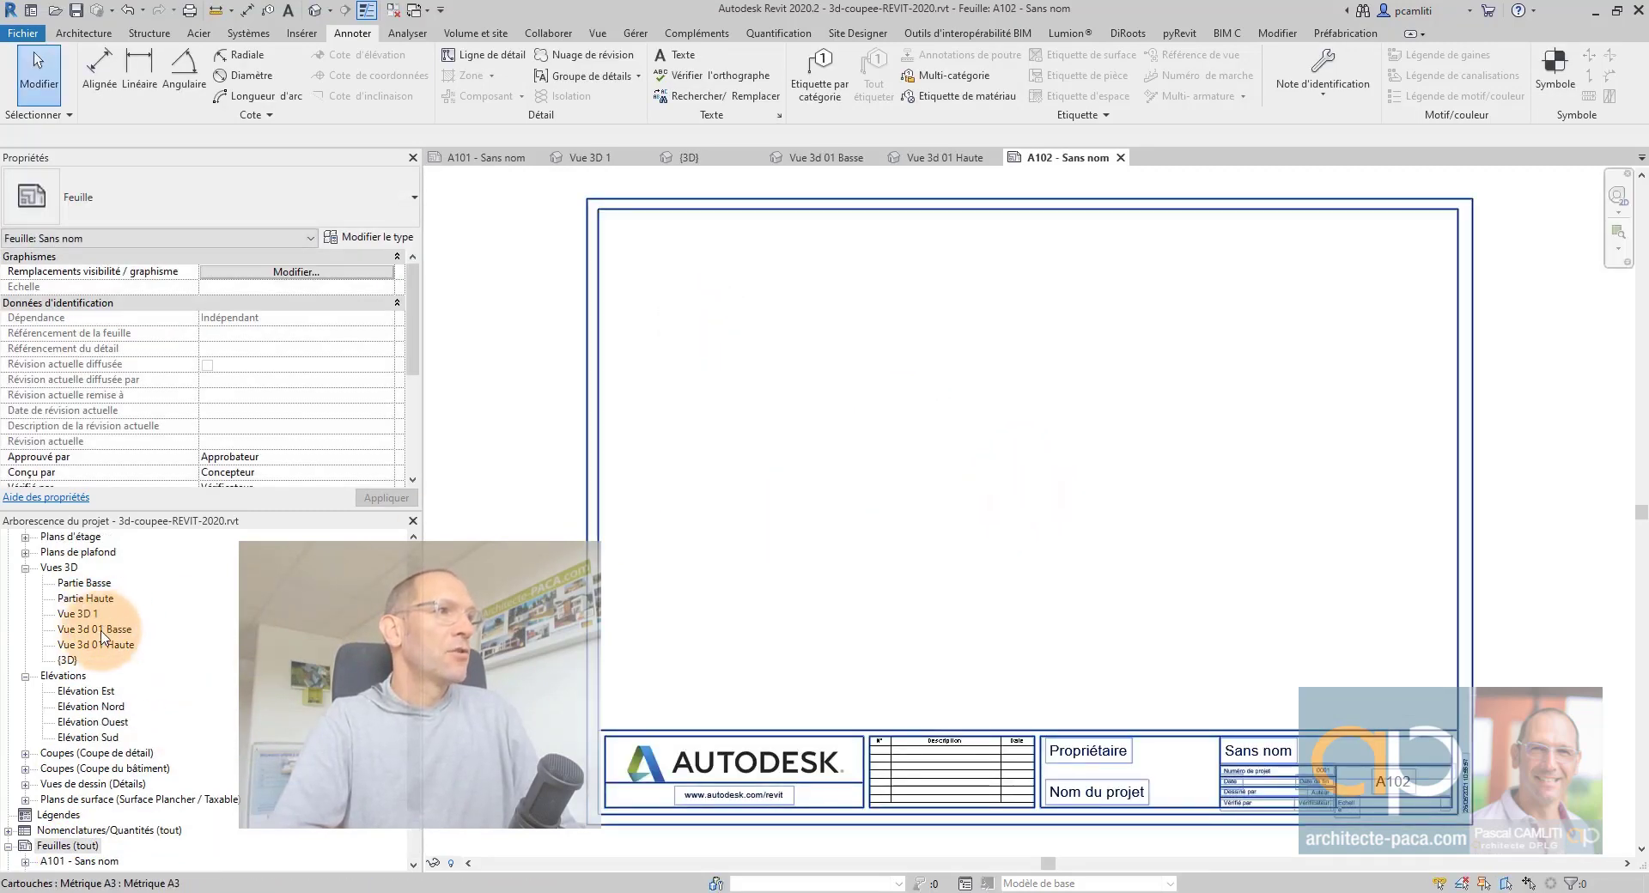
Place the Vue 3d 01 Basse view on sheet A102, slightly lower on the page.
{"action": "left_click_drag", "start_coordinate": [96, 627], "coordinate": [1016, 563]}
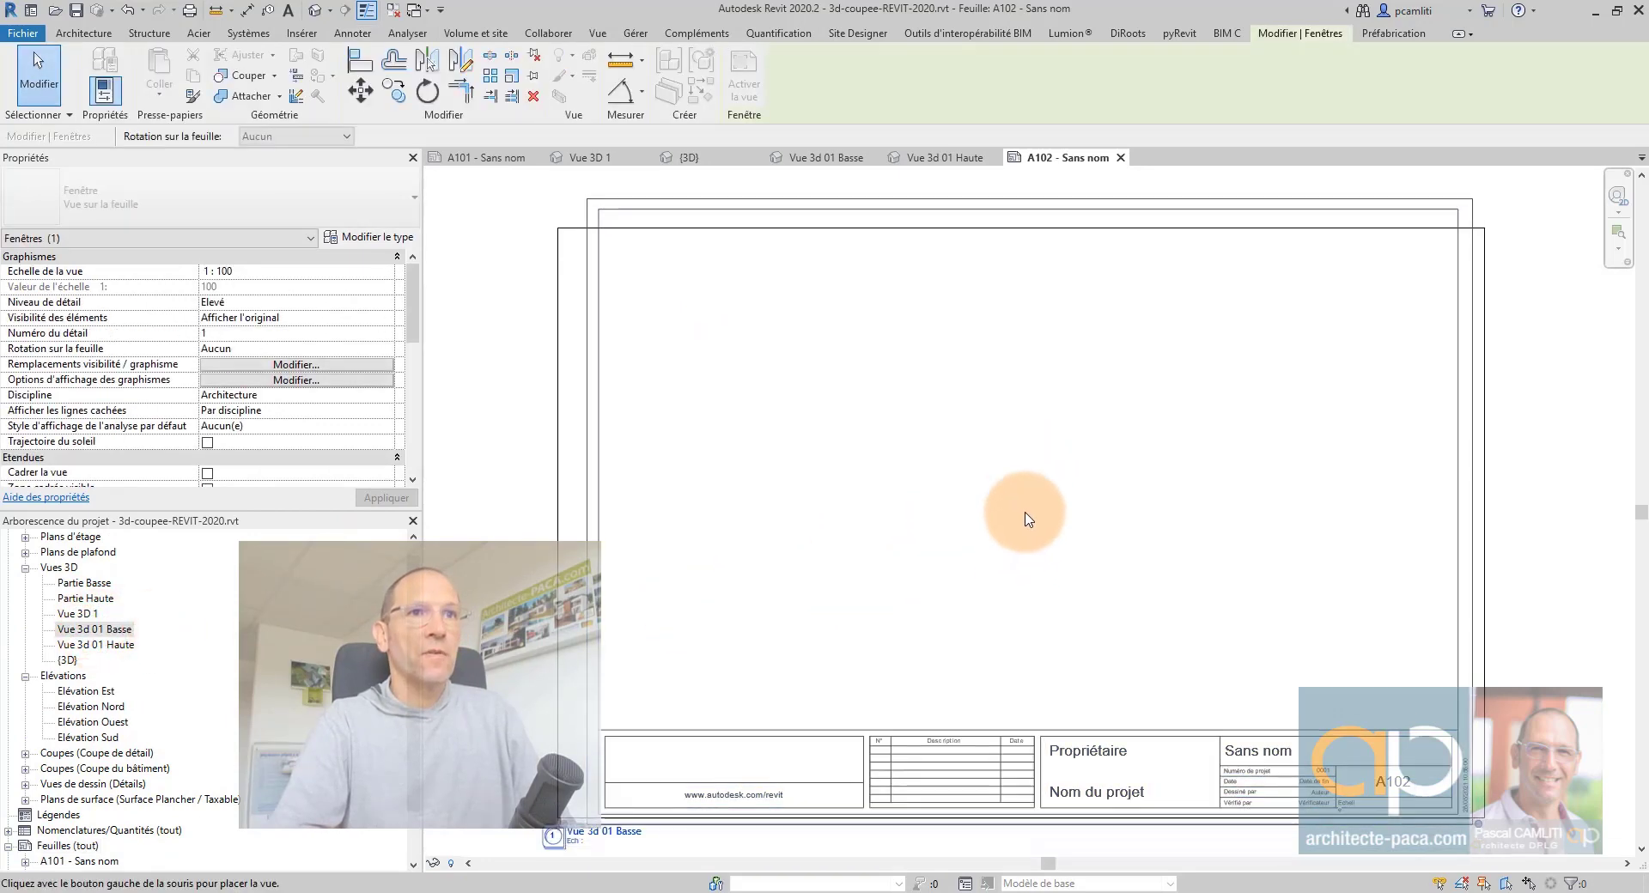
{"action": "left_click", "coordinate": [1027, 509]}
{"action": "left_click_drag", "start_coordinate": [1026, 546], "coordinate": [1028, 576]}
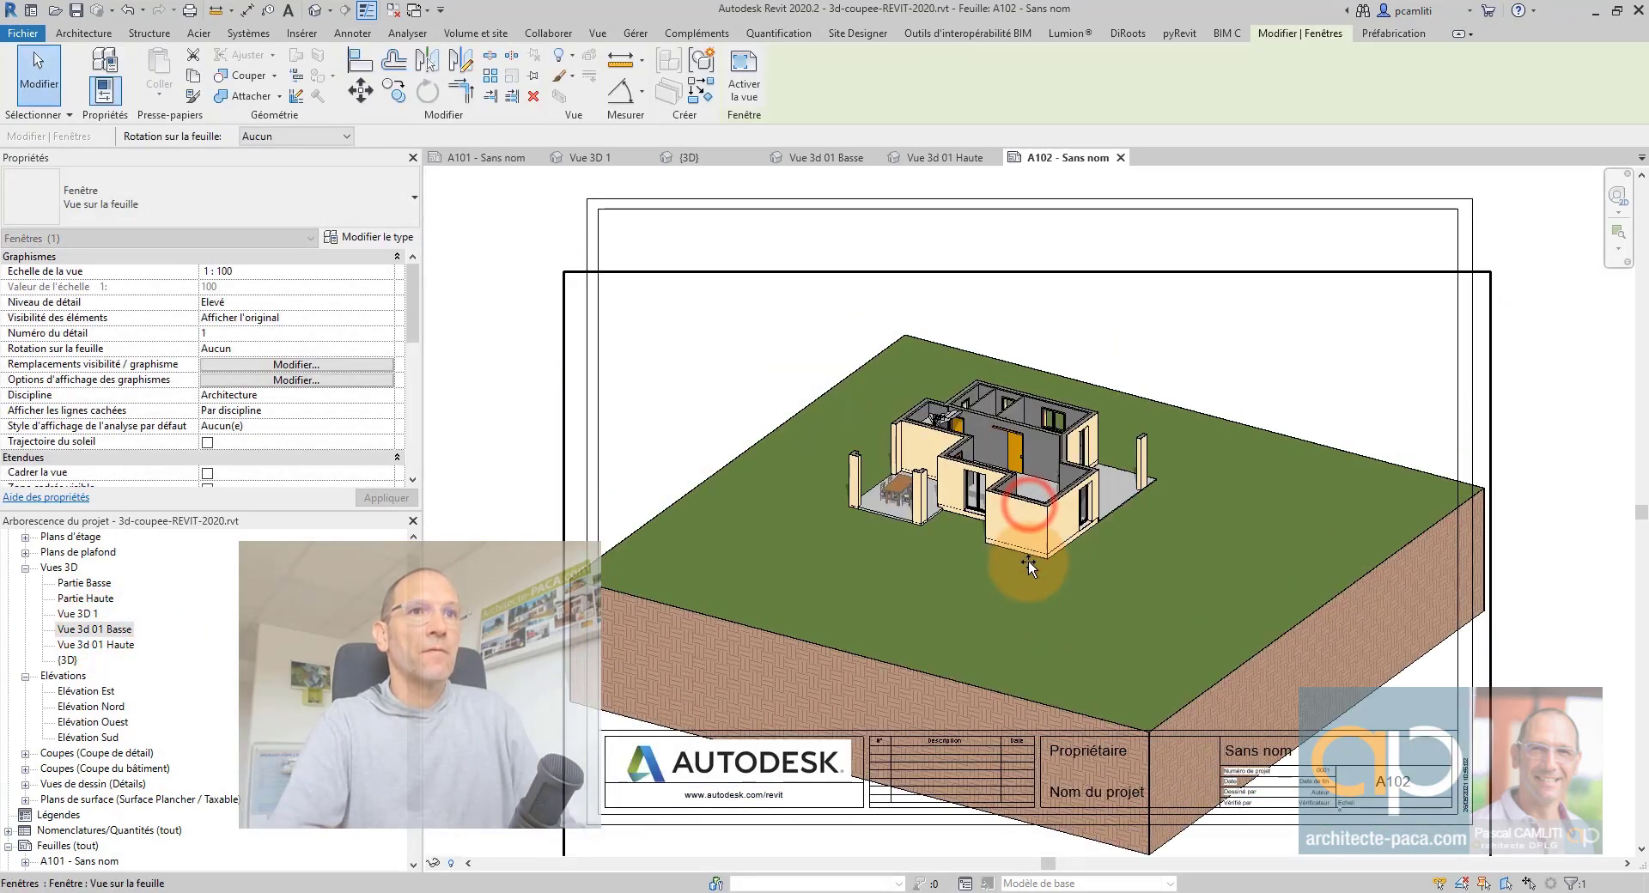
Inside the viewport, resize the crop region to frame the ground floor and hide the crop boundary.
{"action": "double_click", "coordinate": [699, 396]}
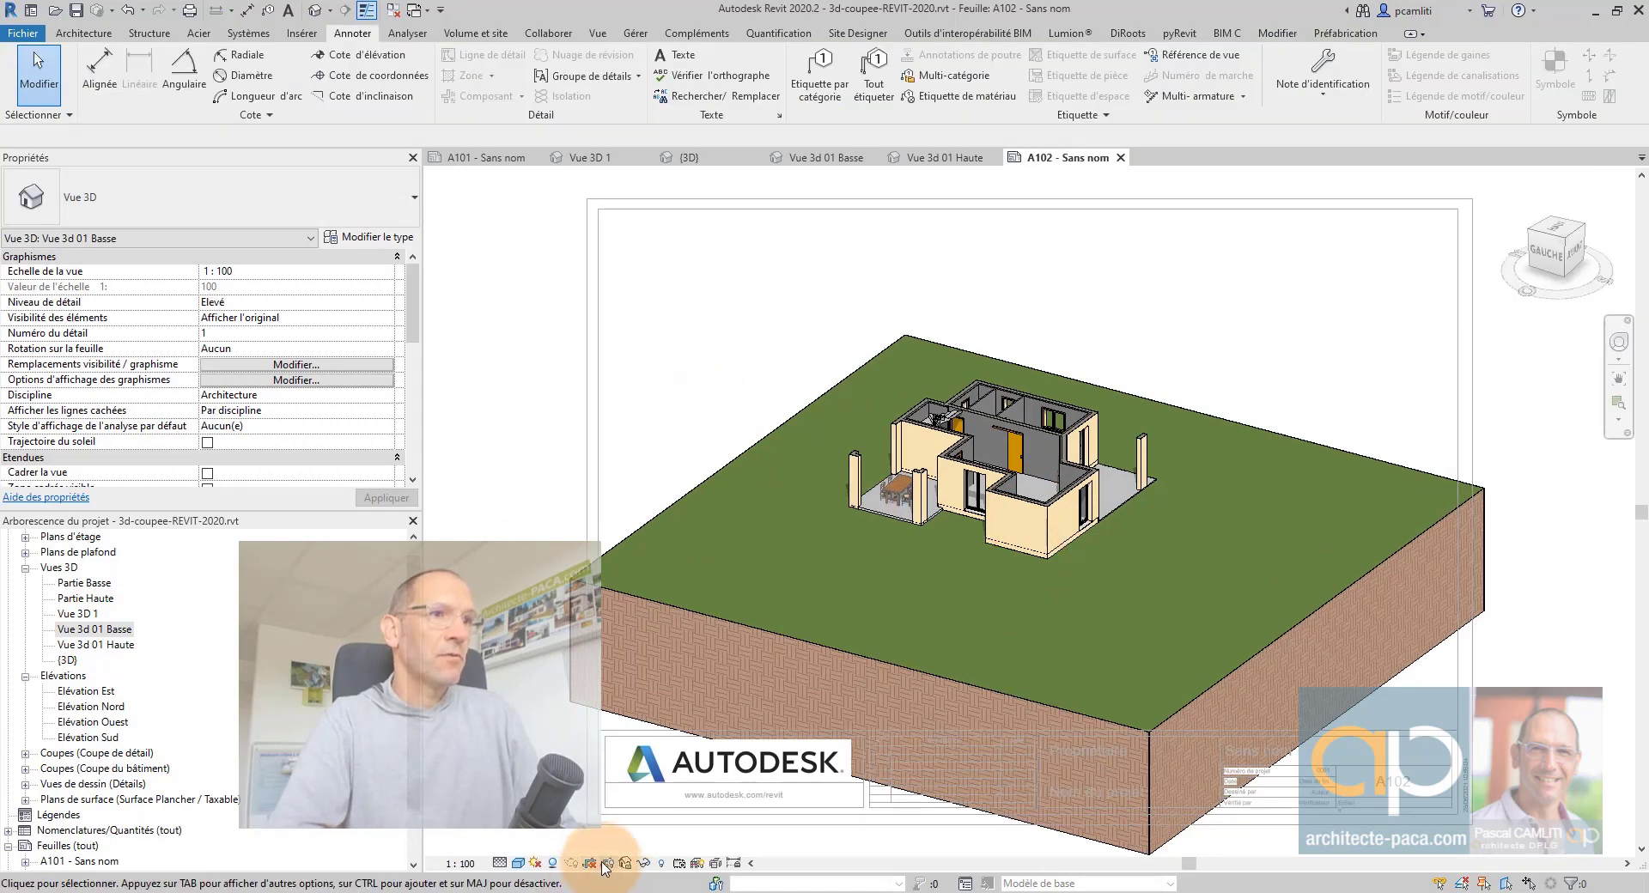
{"action": "scroll", "coordinate": [662, 663], "scroll_direction": "down", "scroll_amount": 10}
{"action": "middle_click_drag", "start_coordinate": [847, 706], "coordinate": [853, 772]}
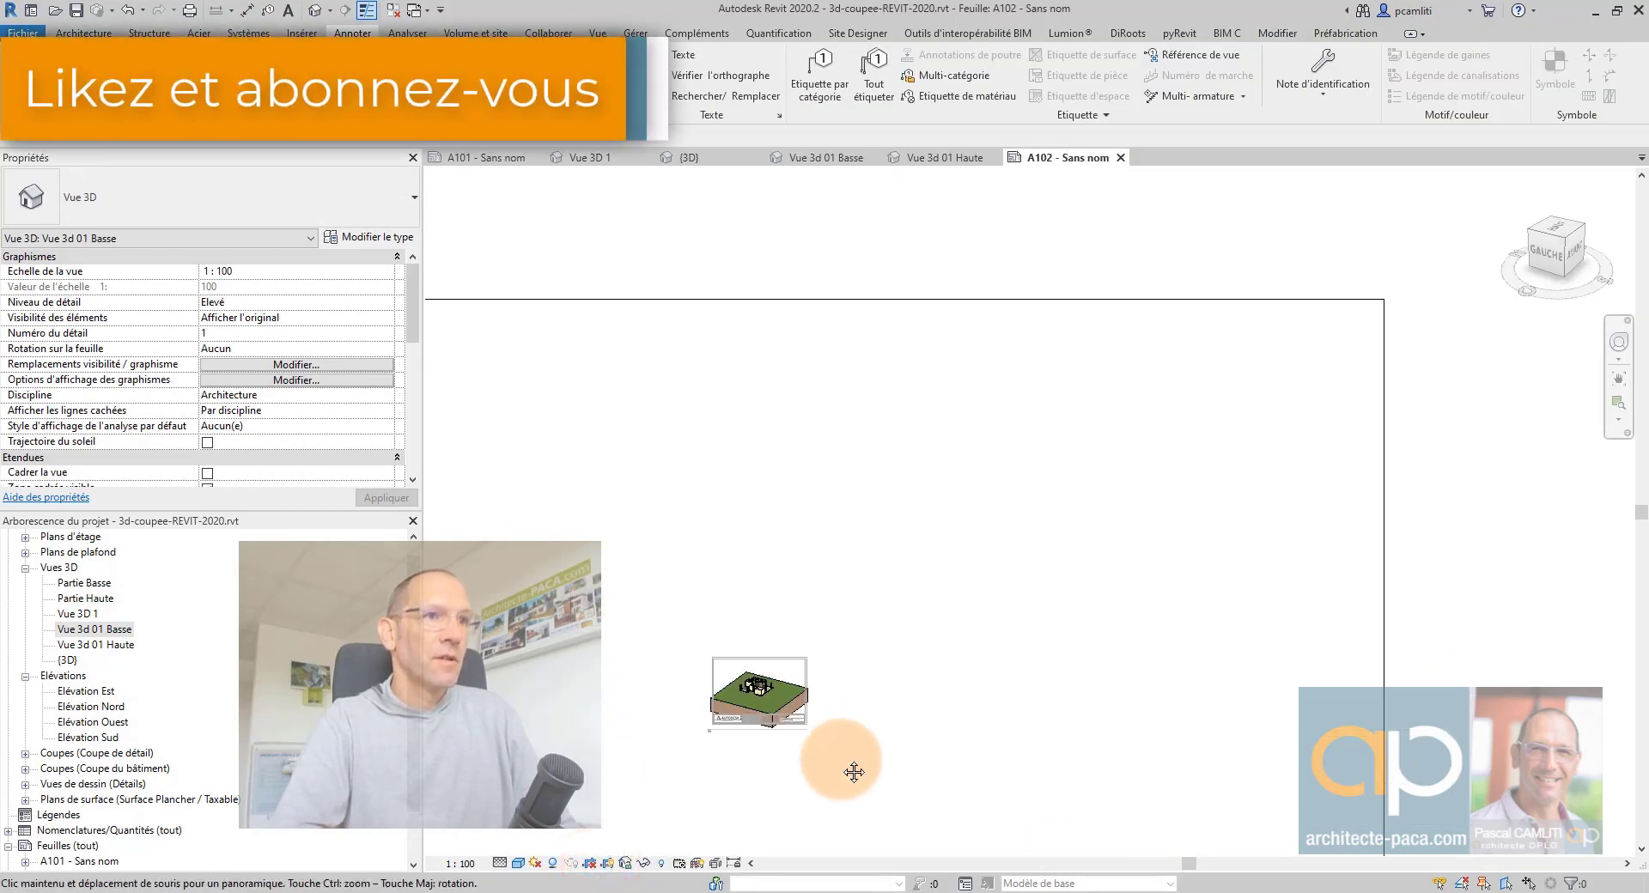
{"action": "scroll", "coordinate": [902, 653], "scroll_direction": "down", "scroll_amount": 2}
{"action": "scroll", "coordinate": [1074, 601], "scroll_direction": "down", "scroll_amount": 2}
{"action": "left_click", "coordinate": [1266, 562]}
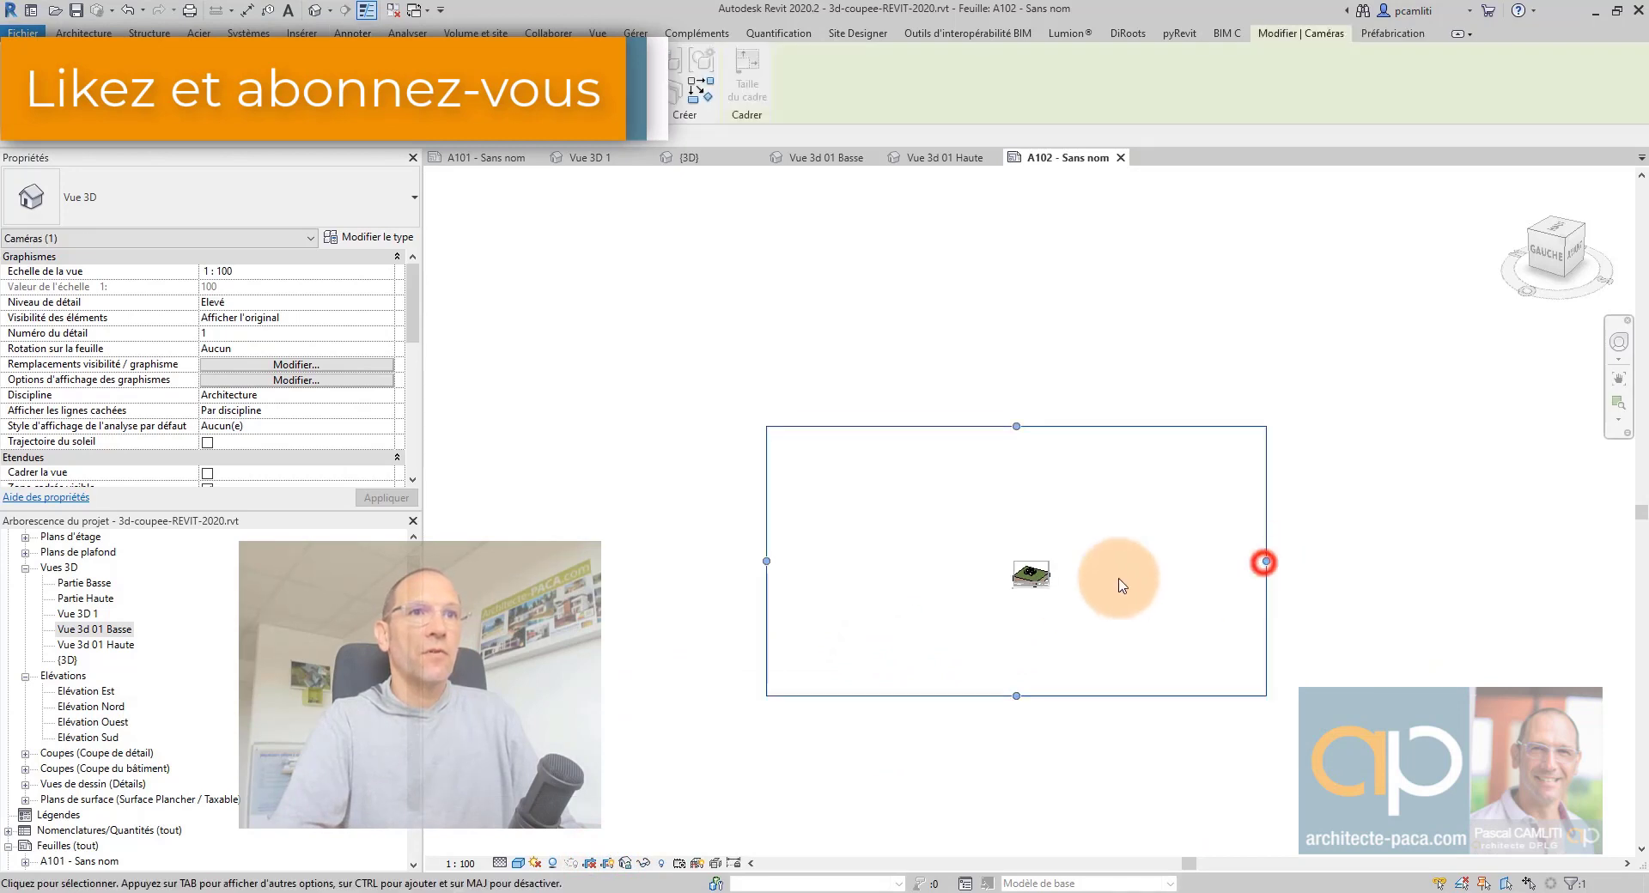
{"action": "left_click_drag", "start_coordinate": [766, 560], "coordinate": [1017, 589]}
{"action": "left_click_drag", "start_coordinate": [1400, 444], "coordinate": [1591, 534]}
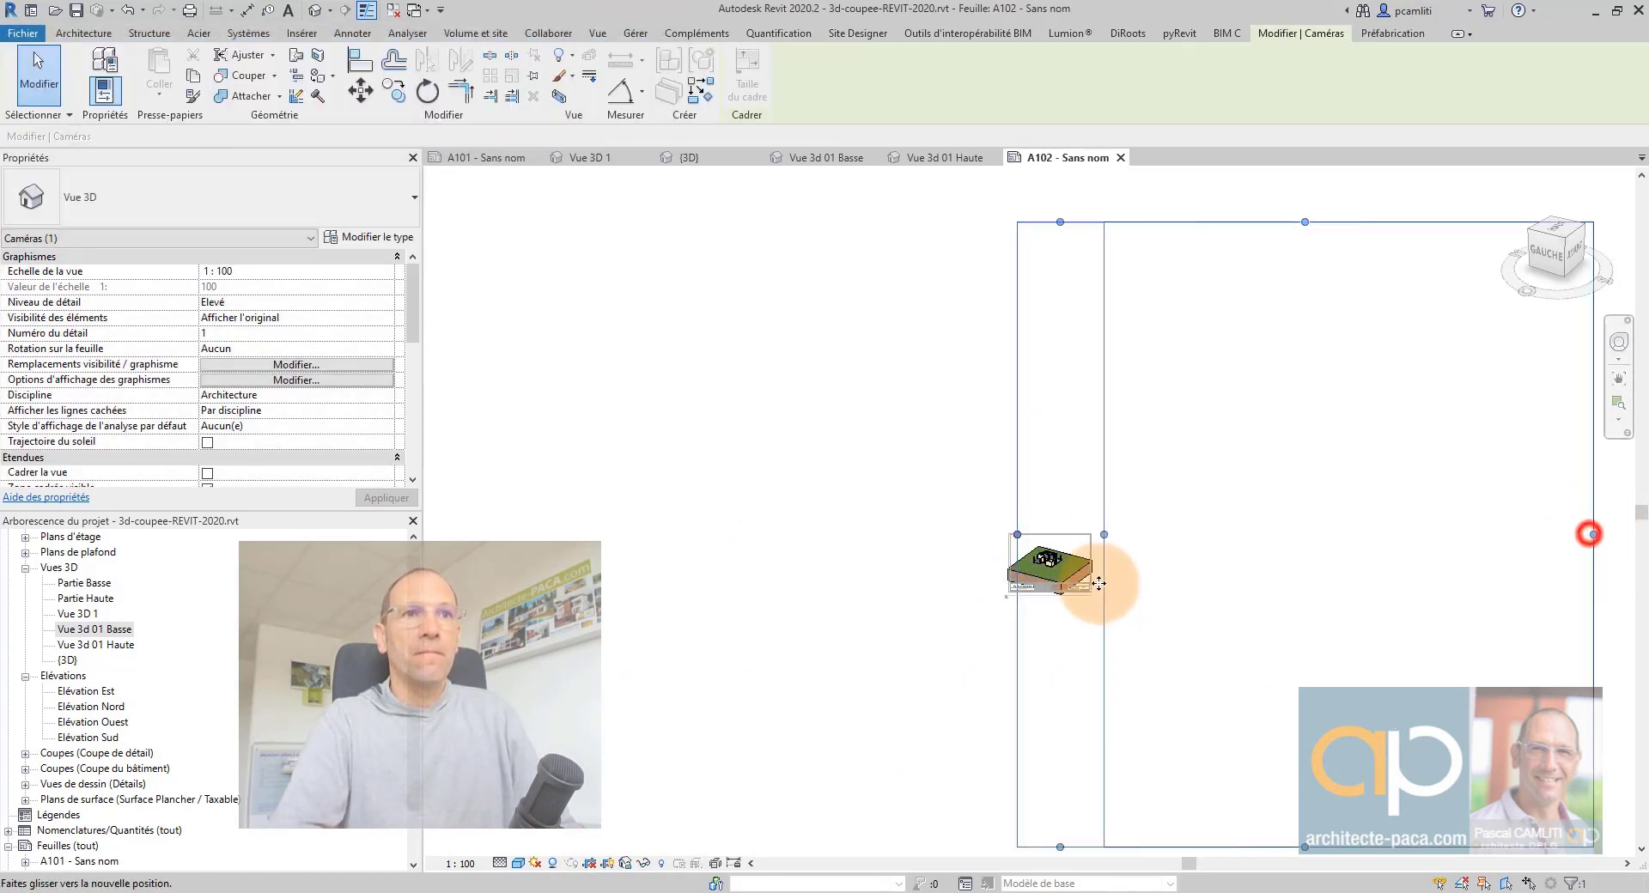
{"action": "left_click_drag", "start_coordinate": [1099, 584], "coordinate": [1090, 583]}
{"action": "left_click_drag", "start_coordinate": [1053, 847], "coordinate": [1065, 585]}
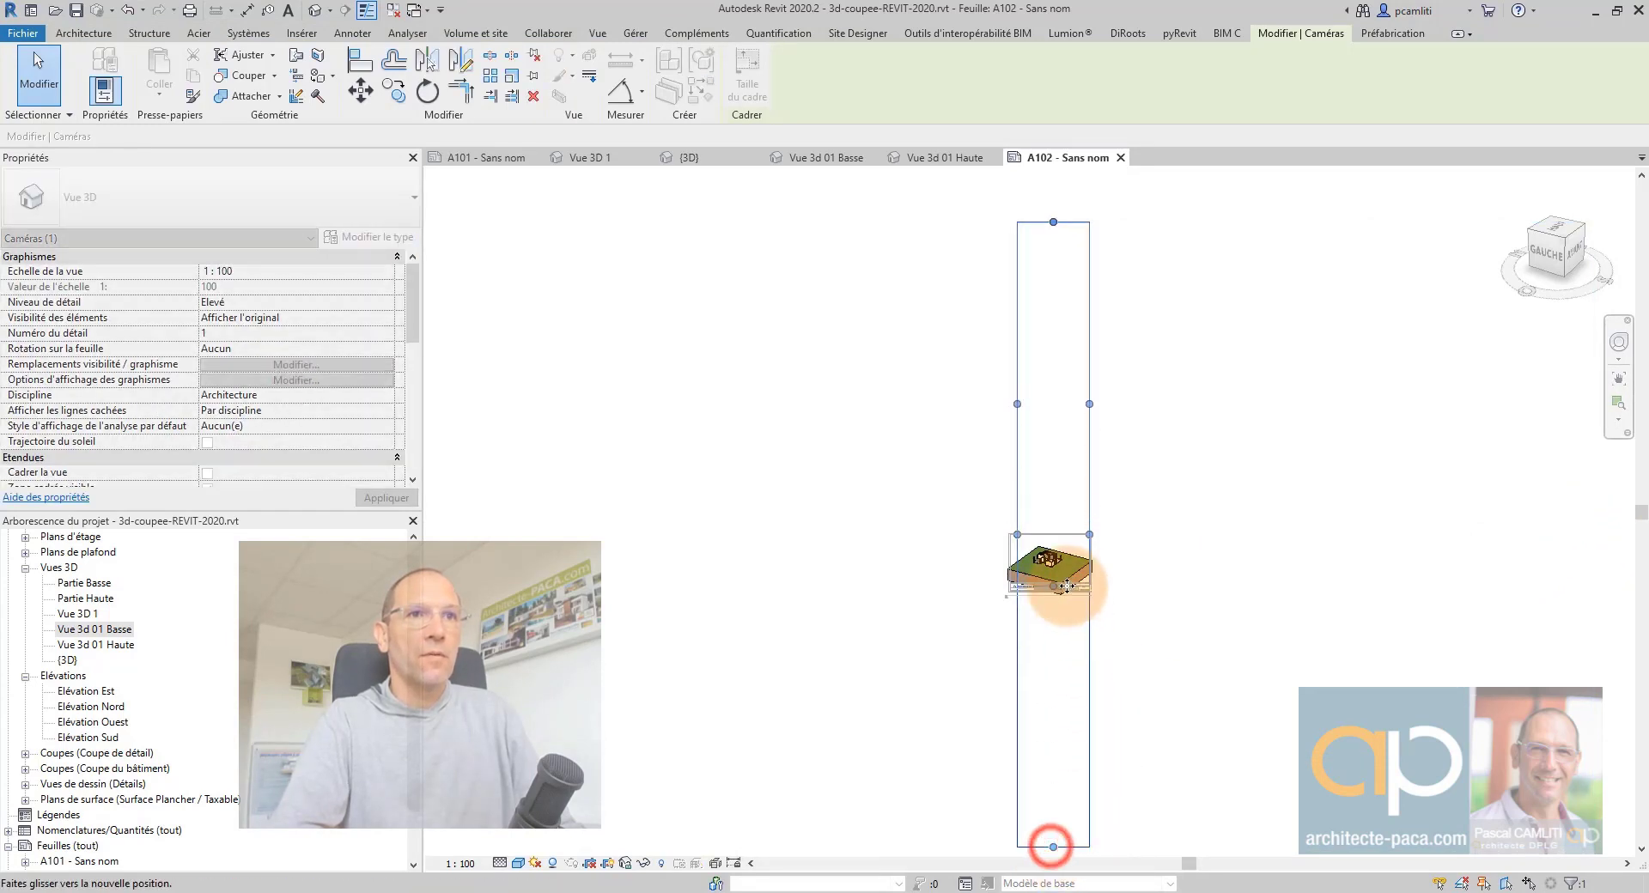
{"action": "left_click_drag", "start_coordinate": [1053, 221], "coordinate": [1072, 529]}
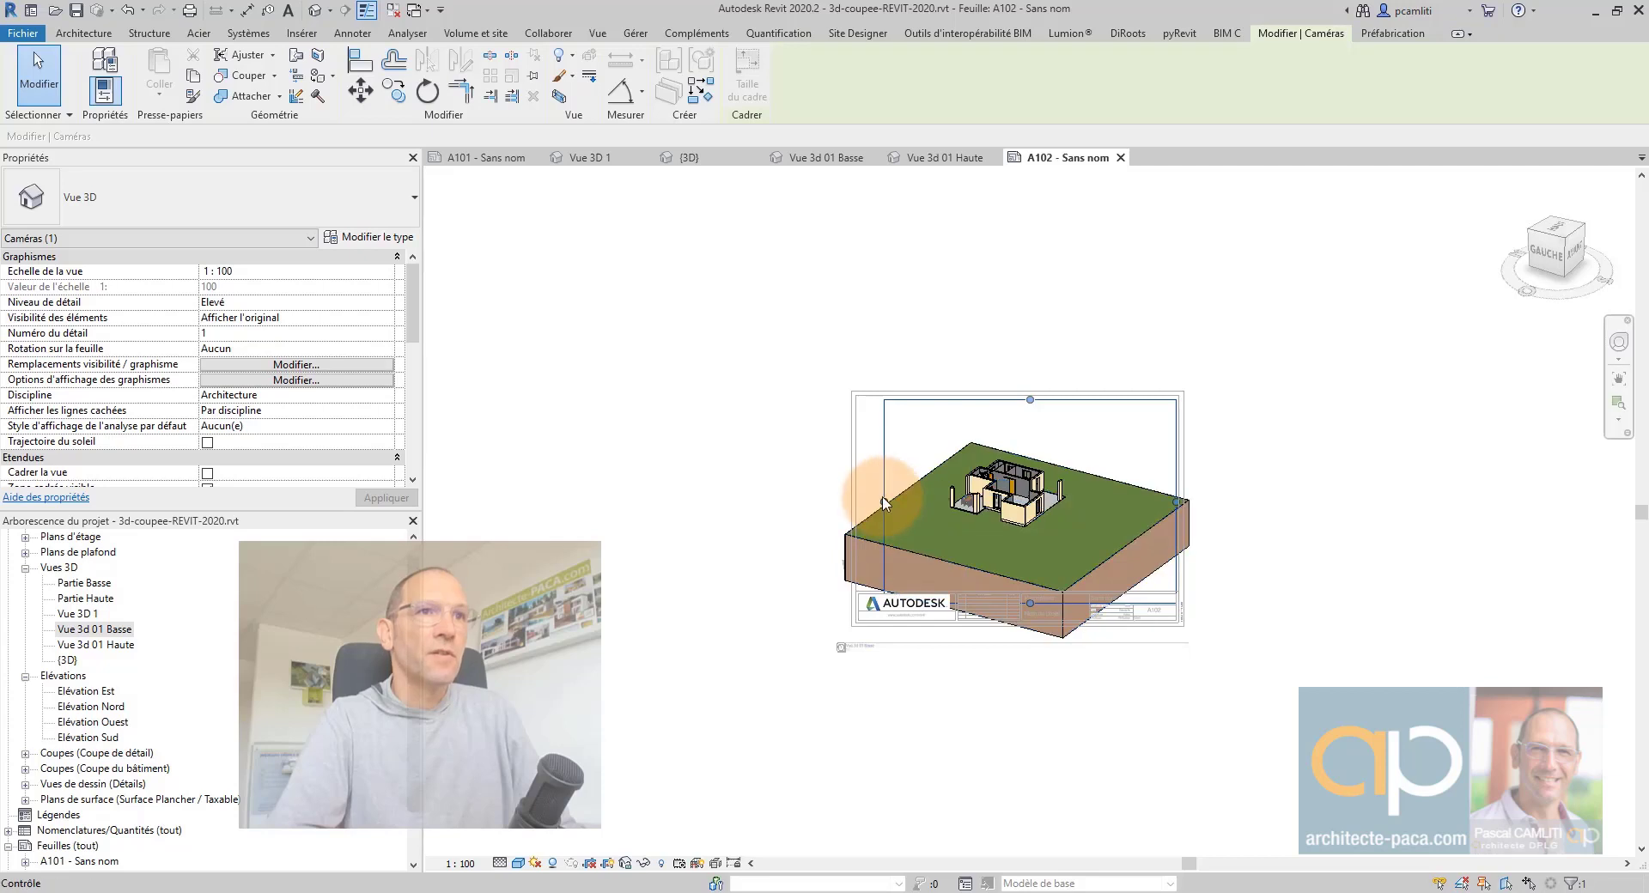
{"action": "left_click_drag", "start_coordinate": [884, 501], "coordinate": [859, 512]}
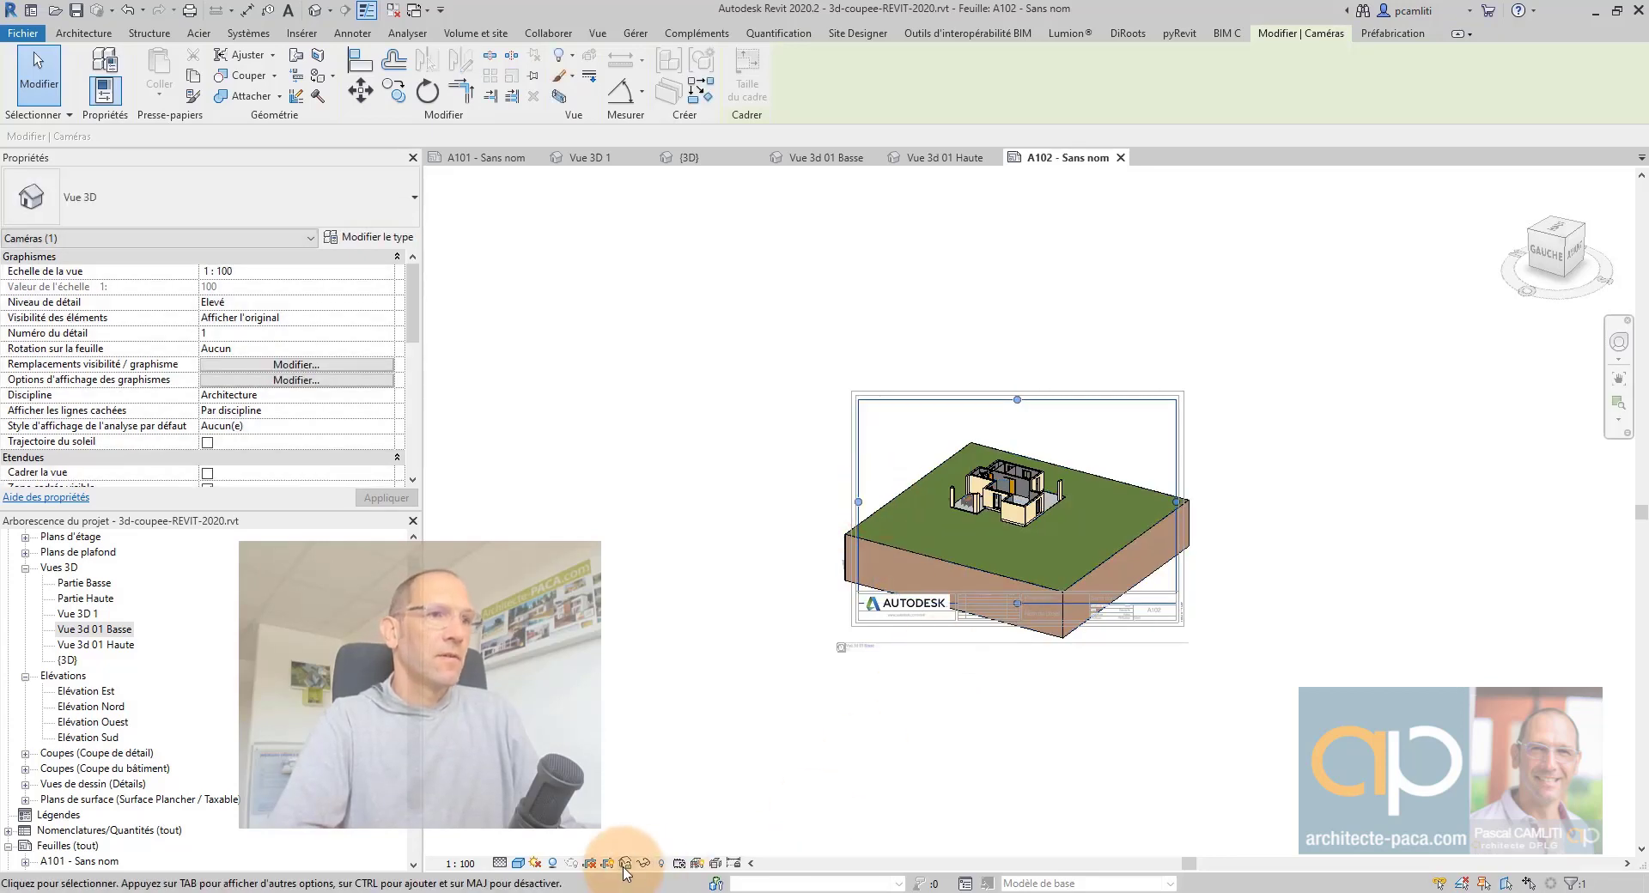
{"action": "left_click", "coordinate": [593, 864]}
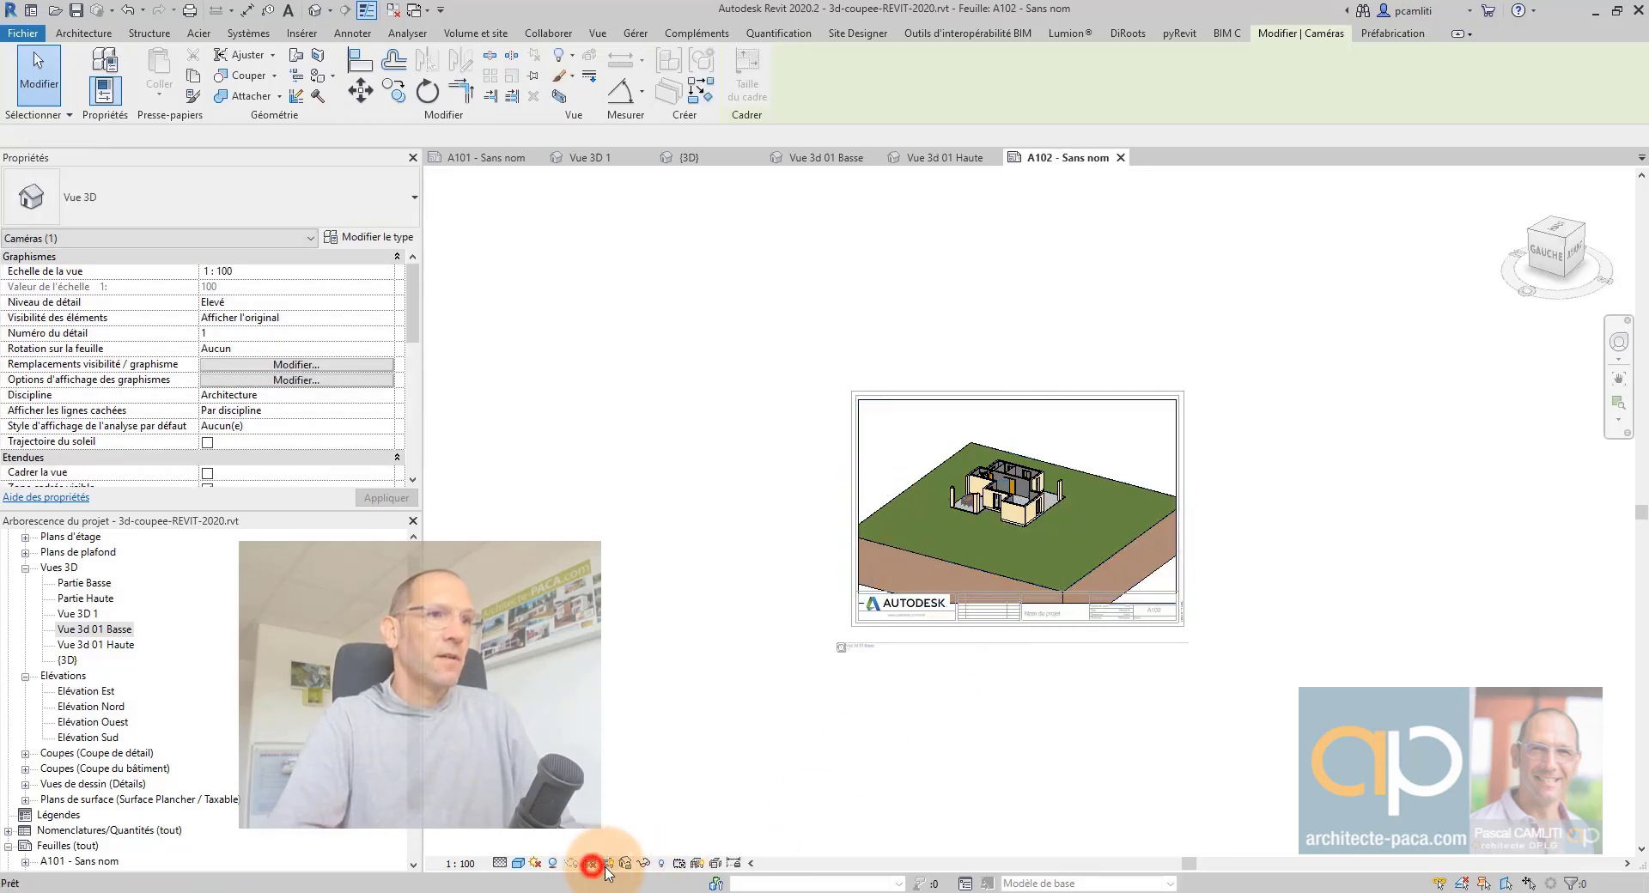
Set the placed viewport's type to Sans titre.
{"action": "double_click", "coordinate": [880, 704]}
{"action": "left_click", "coordinate": [850, 649]}
{"action": "left_click", "coordinate": [230, 214]}
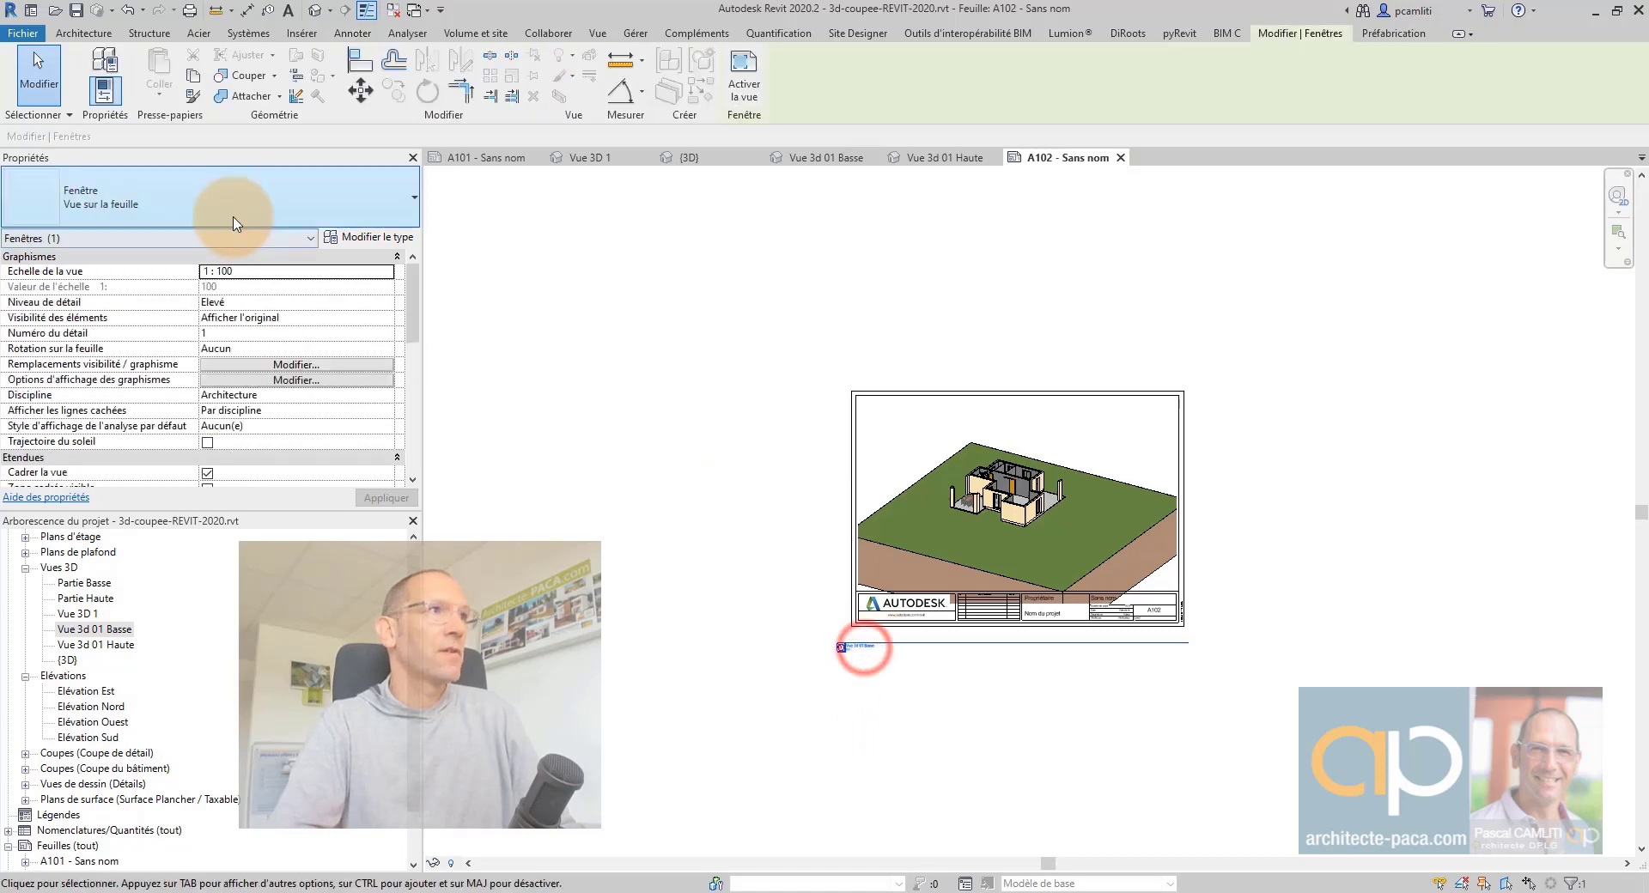
{"action": "left_click", "coordinate": [85, 280]}
Place the Vue 3d 01 Haute view on sheet A102 over the ground-floor viewport.
{"action": "scroll", "coordinate": [1040, 512], "scroll_direction": "up", "scroll_amount": 3}
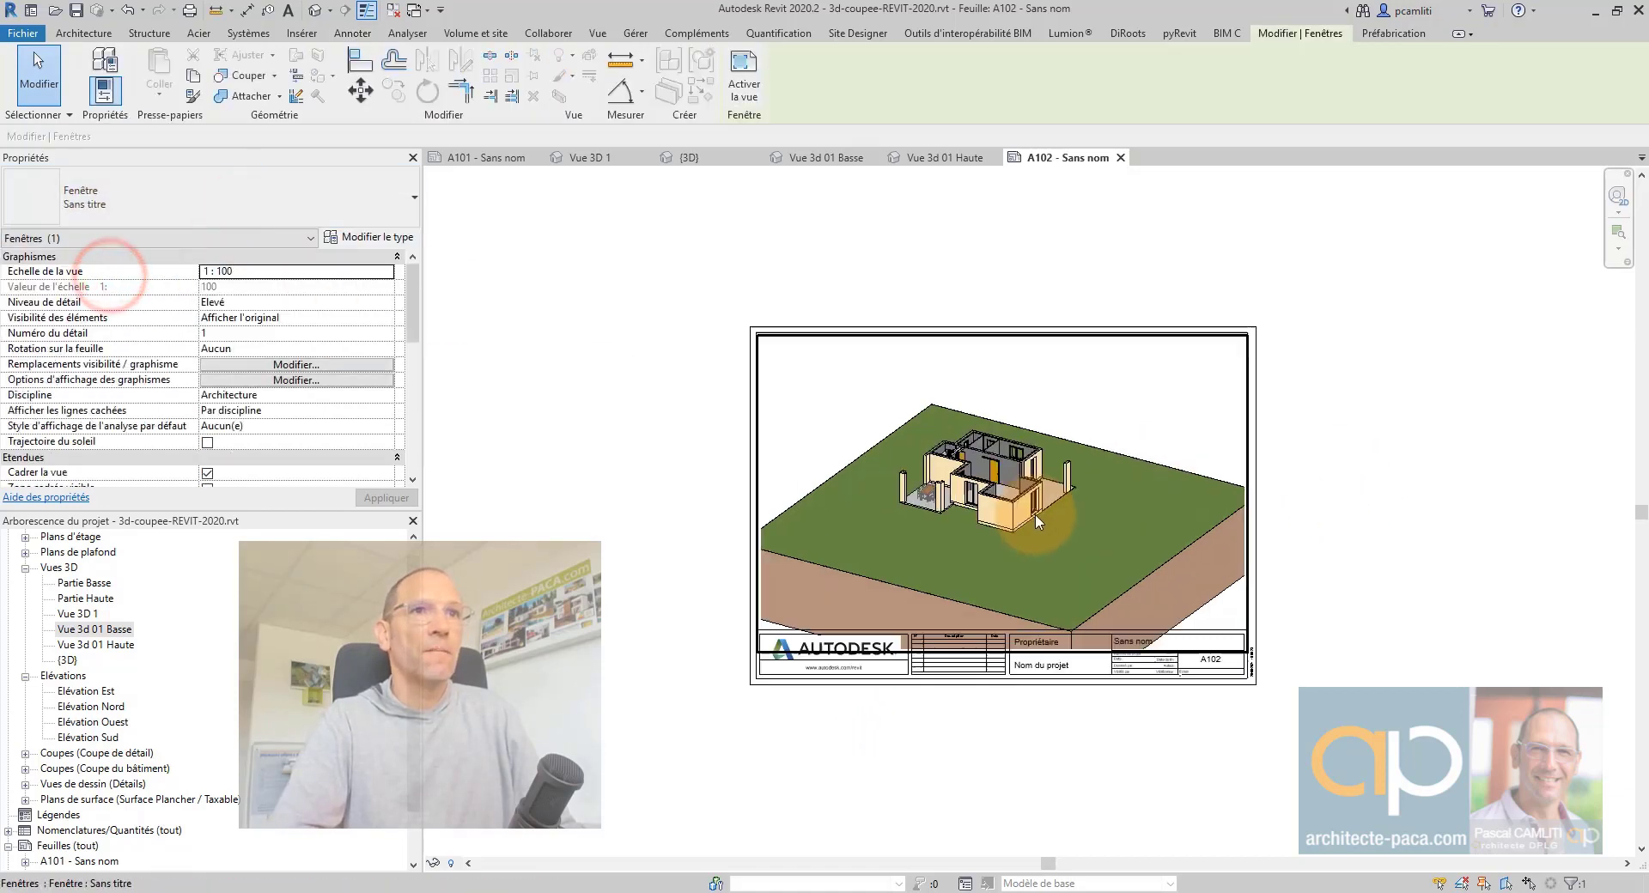
{"action": "left_click", "coordinate": [103, 645]}
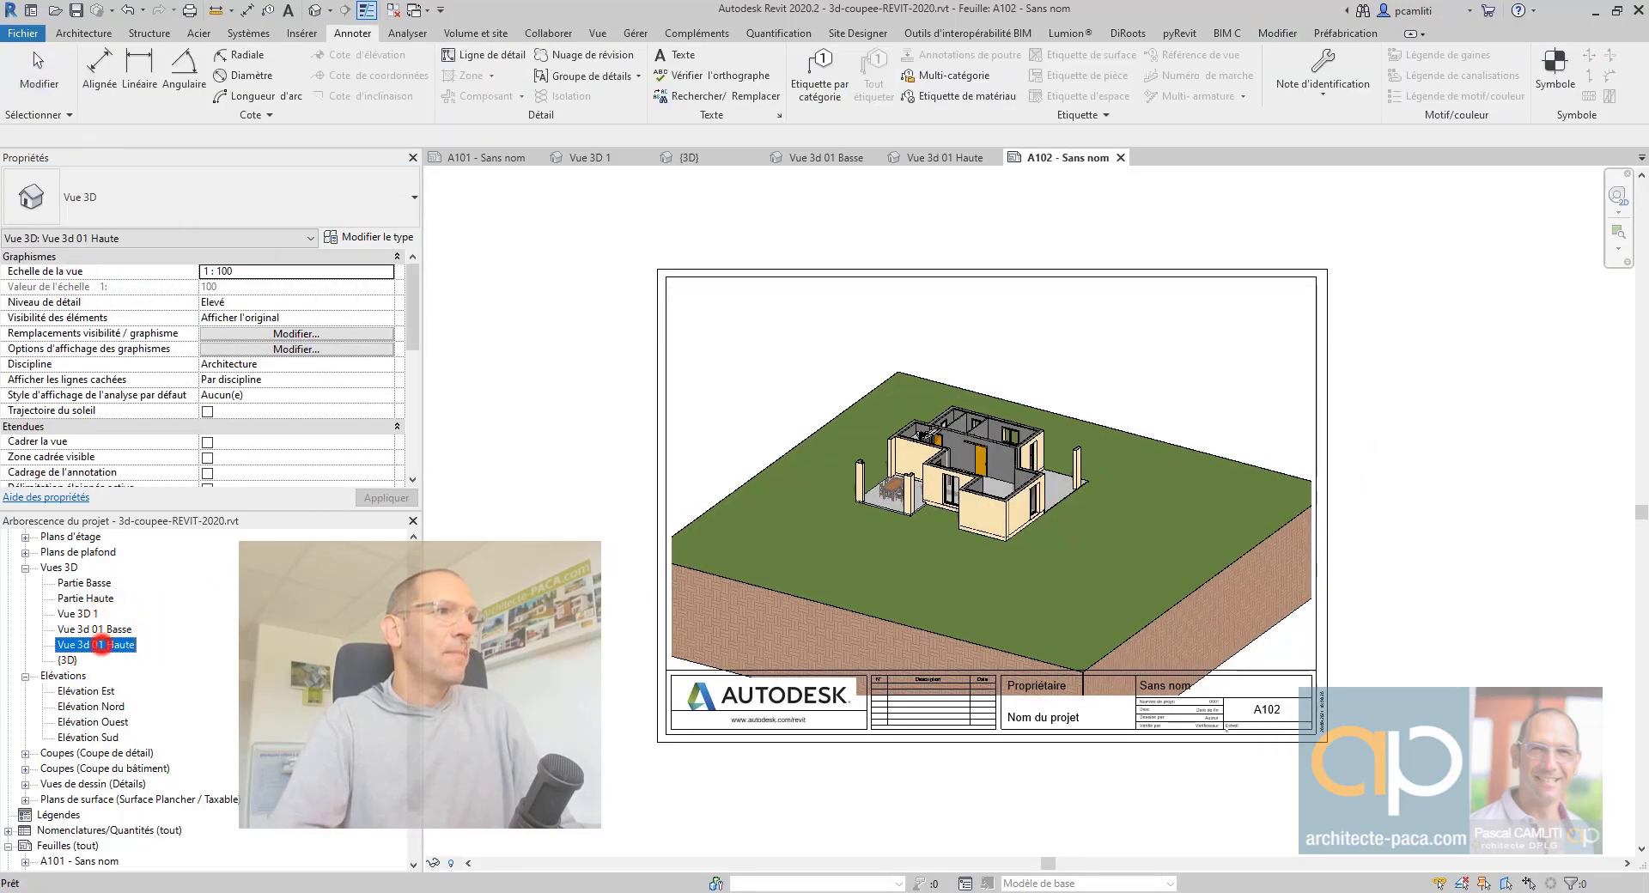
{"action": "scroll", "coordinate": [951, 337], "scroll_direction": "down", "scroll_amount": 2}
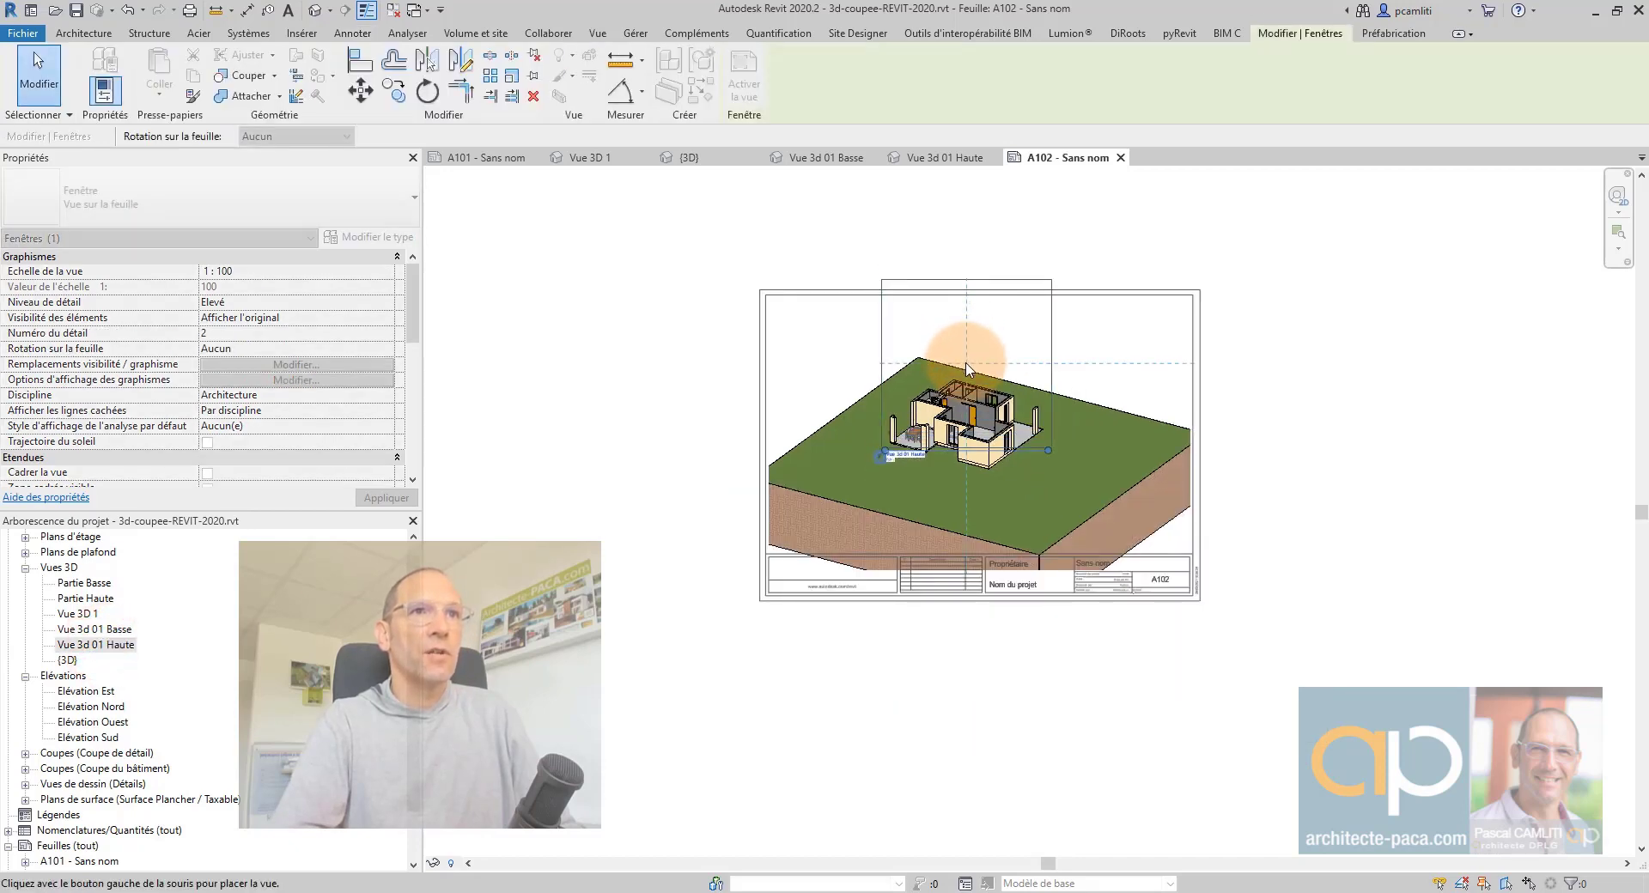
{"action": "left_click", "coordinate": [967, 369]}
{"action": "left_click", "coordinate": [1438, 444]}
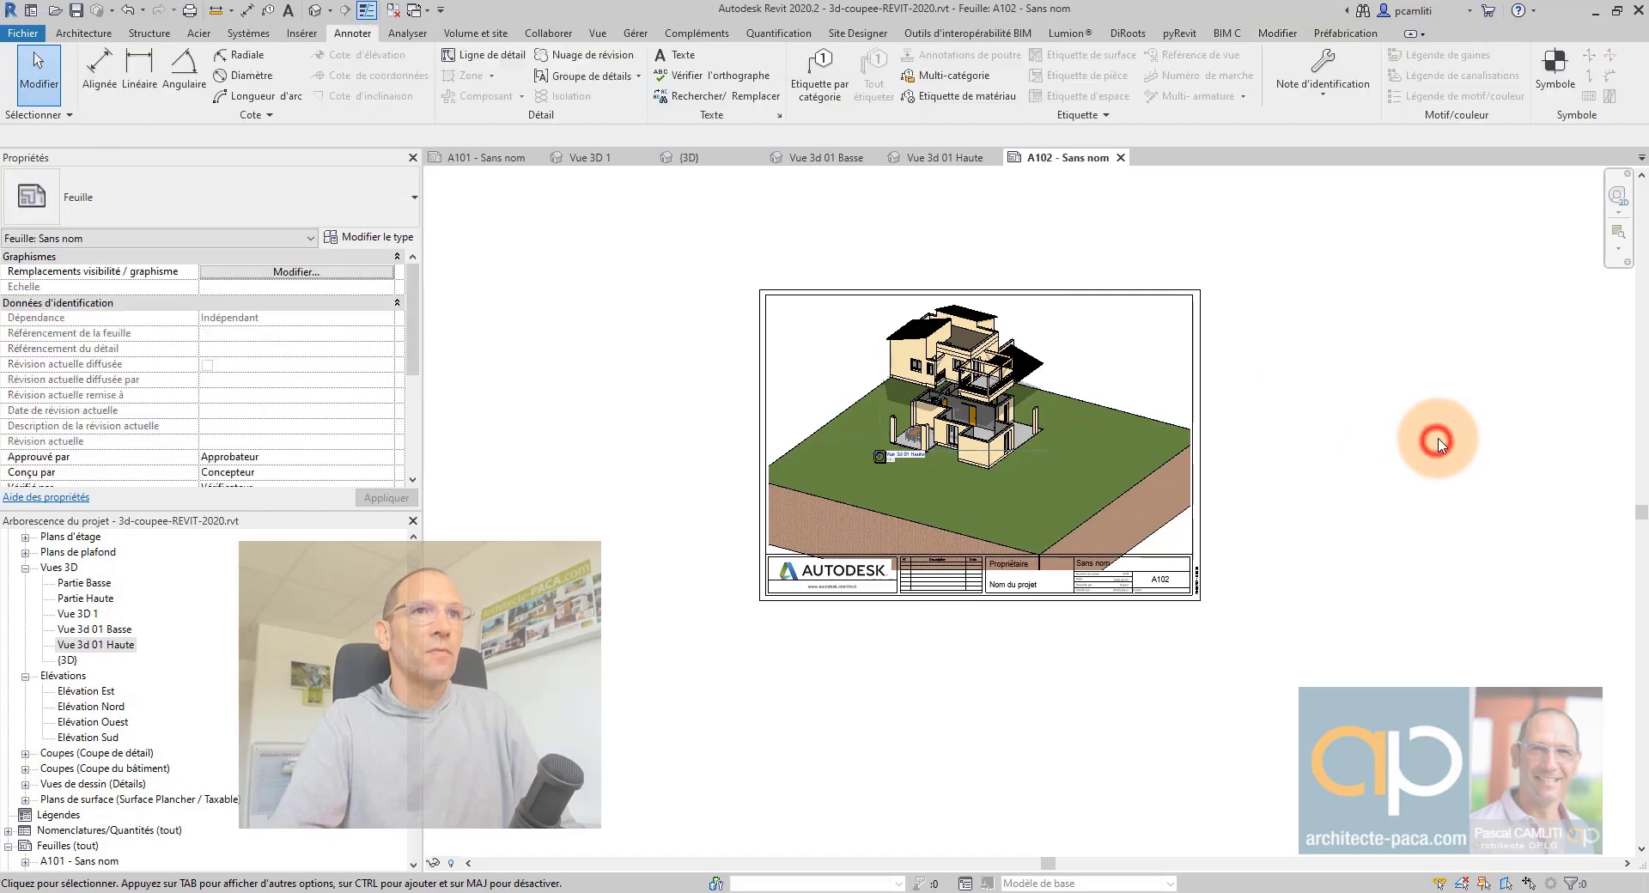
{"action": "scroll", "coordinate": [1149, 360], "scroll_direction": "up", "scroll_amount": 5}
{"action": "mouse_move", "coordinate": [1148, 361]}
{"action": "middle_mouse_down"}
{"action": "mouse_move", "coordinate": [1359, 534]}
{"action": "mouse_move", "coordinate": [1214, 467]}
{"action": "middle_mouse_up"}
{"action": "scroll", "coordinate": [1124, 438], "scroll_direction": "up", "scroll_amount": 2}
{"action": "scroll", "coordinate": [1123, 440], "scroll_direction": "up", "scroll_amount": 2}
{"action": "scroll", "coordinate": [1125, 444], "scroll_direction": "up", "scroll_amount": 1}
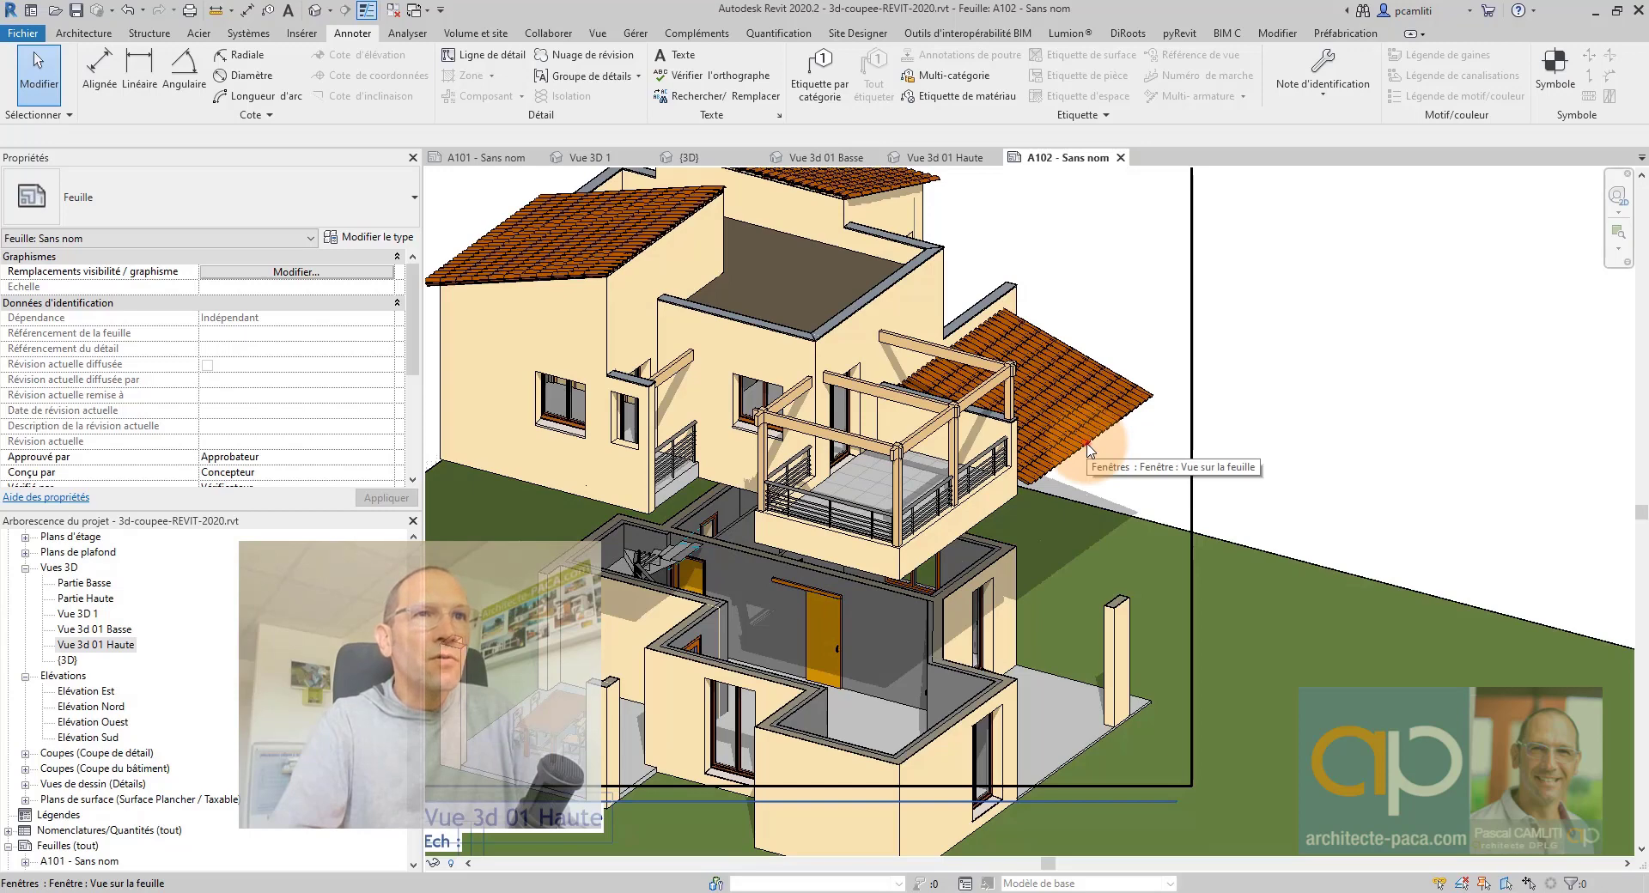
Activate the Vue 3d 01 Haute viewport and select its section box.
{"action": "double_click", "coordinate": [1088, 448]}
{"action": "scroll", "coordinate": [709, 840], "scroll_direction": "down", "scroll_amount": 2}
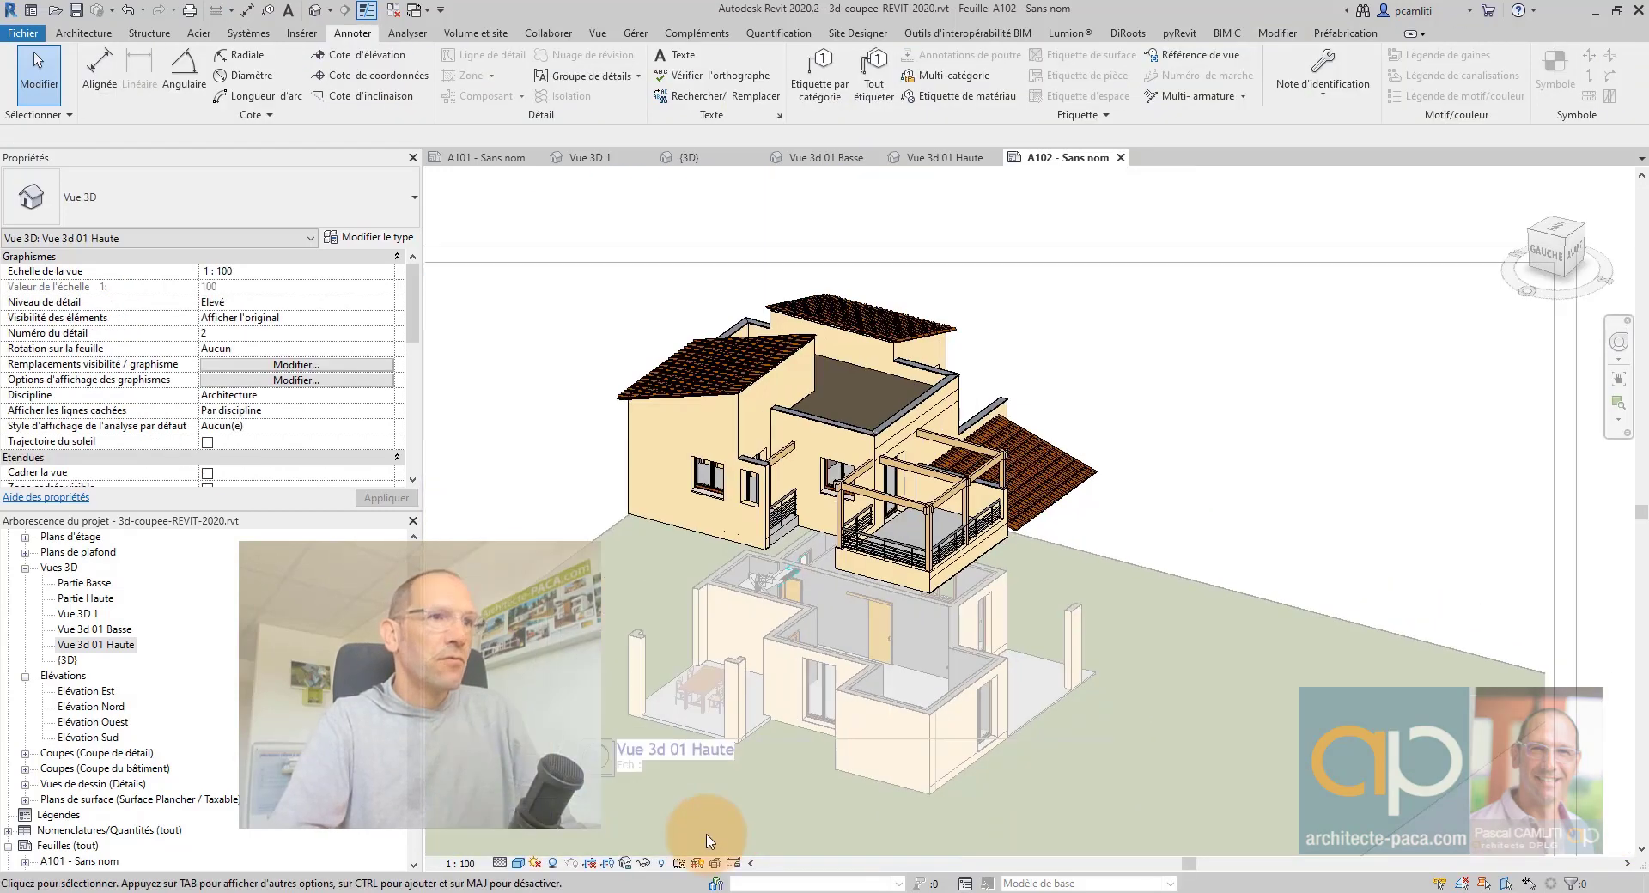
{"action": "scroll", "coordinate": [1117, 429], "scroll_direction": "down", "scroll_amount": 3}
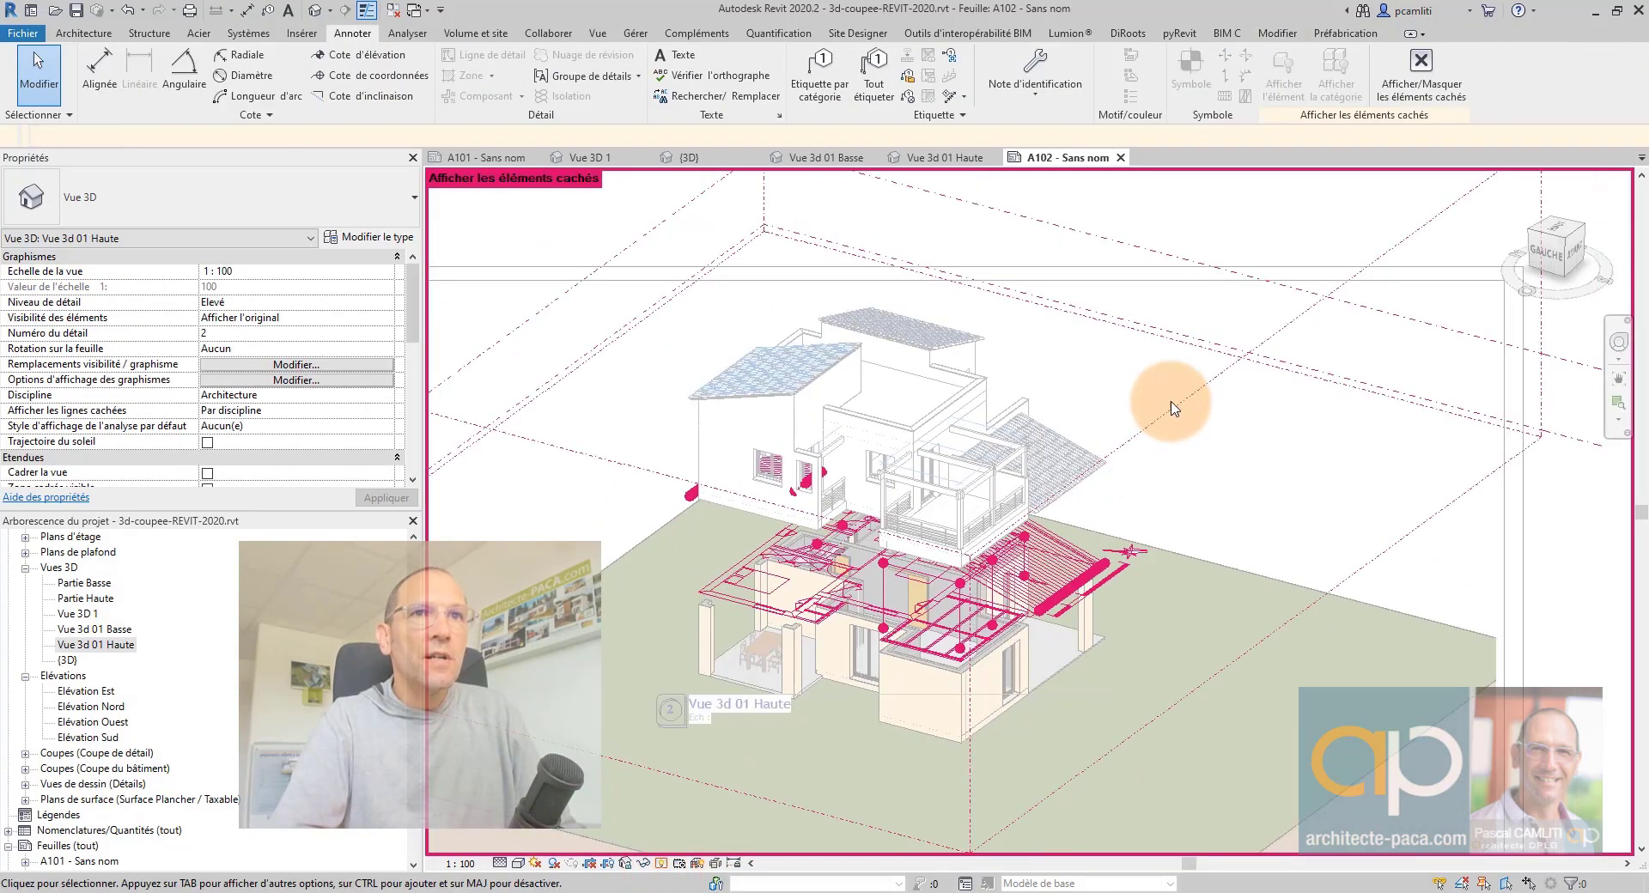
{"action": "scroll", "coordinate": [1031, 417], "scroll_direction": "down", "scroll_amount": 2}
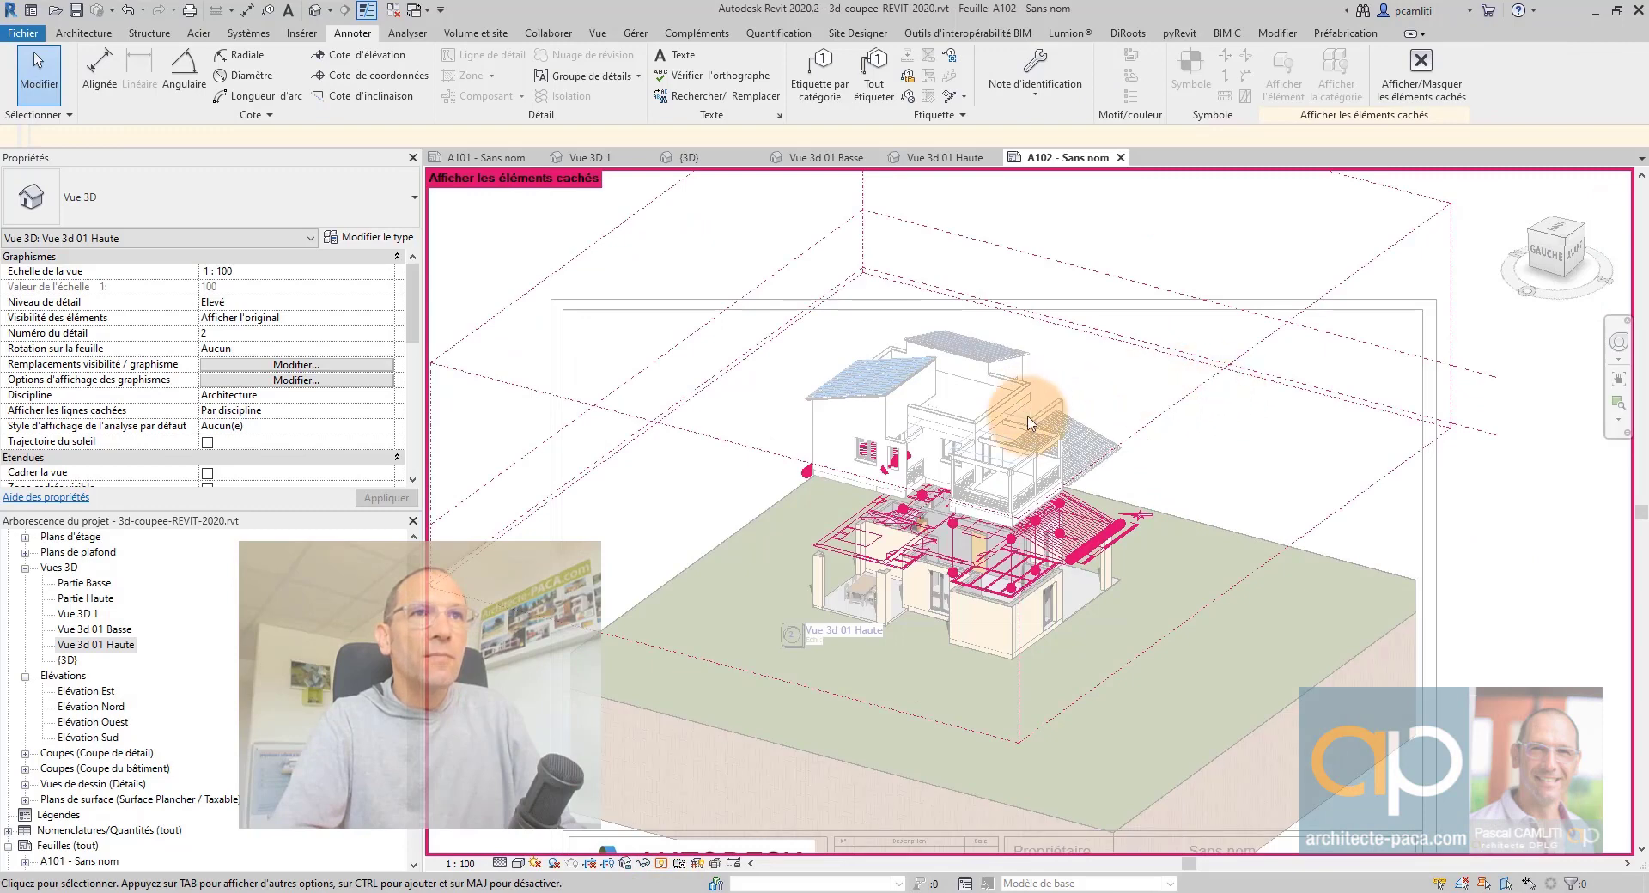
{"action": "left_click", "coordinate": [1242, 587]}
{"action": "scroll", "coordinate": [951, 518], "scroll_direction": "up", "scroll_amount": 2}
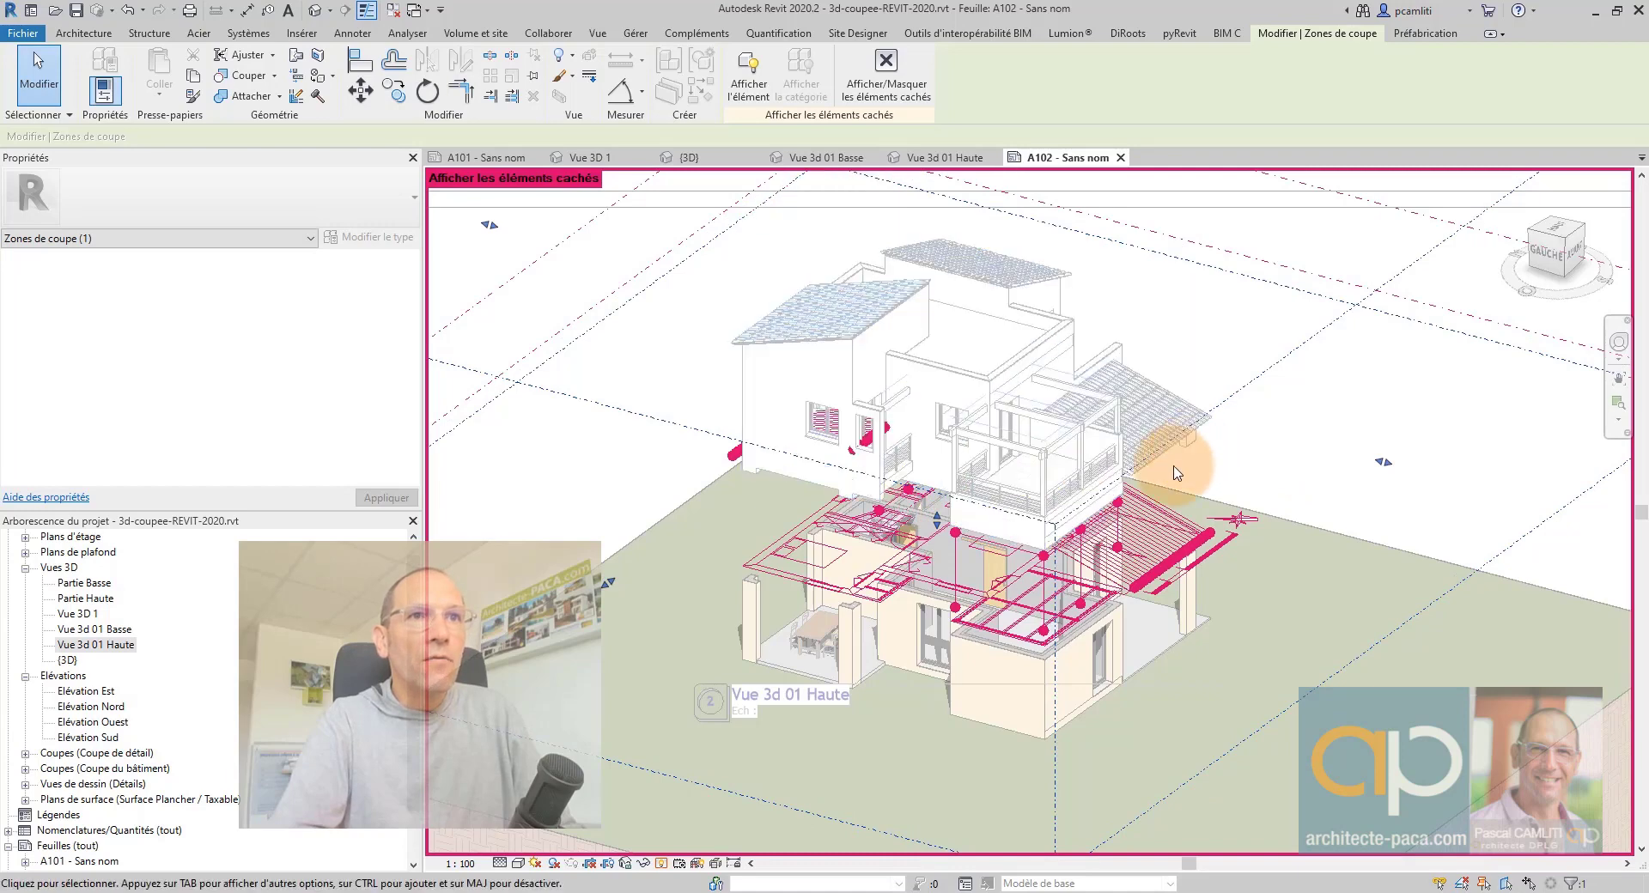
{"action": "scroll", "coordinate": [976, 553], "scroll_direction": "down", "scroll_amount": 2}
{"action": "scroll", "coordinate": [859, 687], "scroll_direction": "down", "scroll_amount": 4}
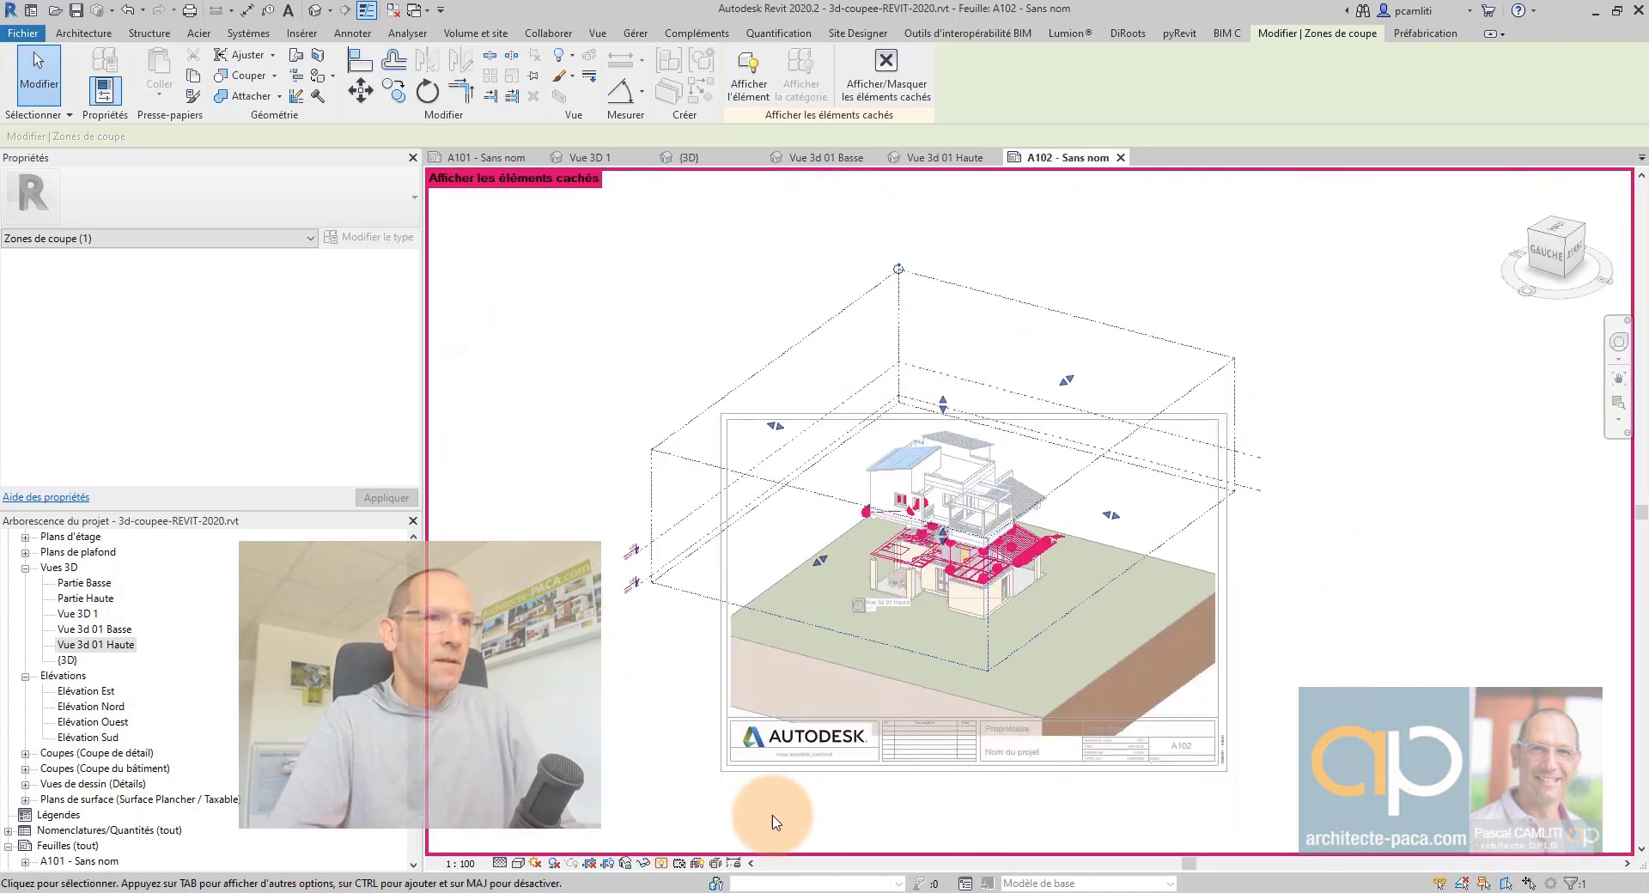
Lift the upper floor's displacement set upward to Déplacement Z 4.9585.
{"action": "left_click", "coordinate": [927, 465]}
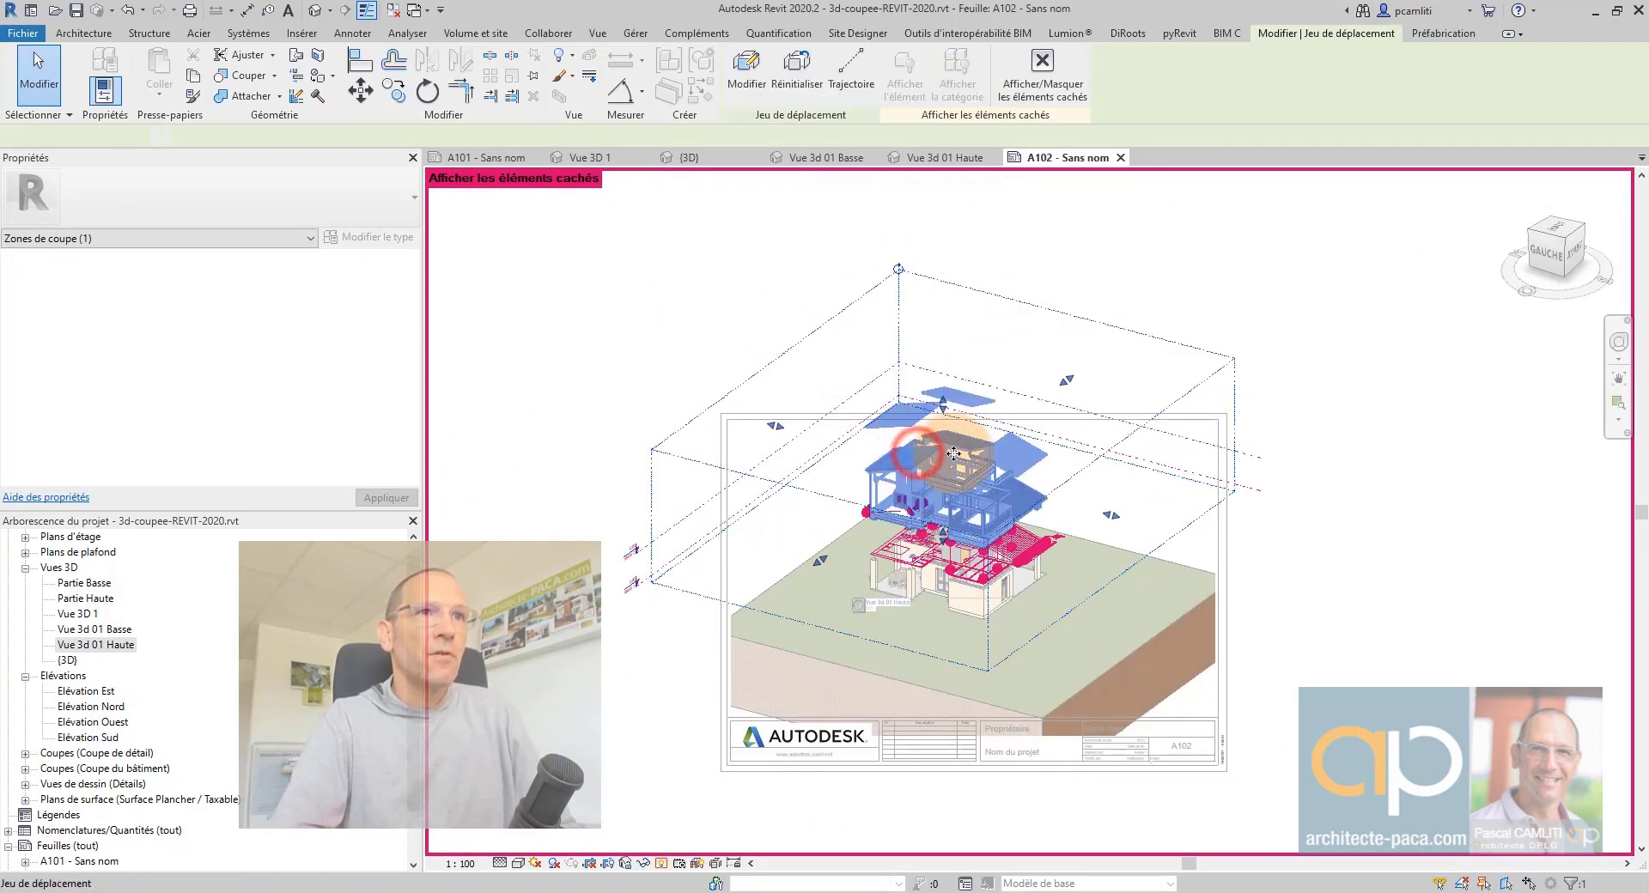
{"action": "left_click_drag", "start_coordinate": [961, 455], "coordinate": [959, 431]}
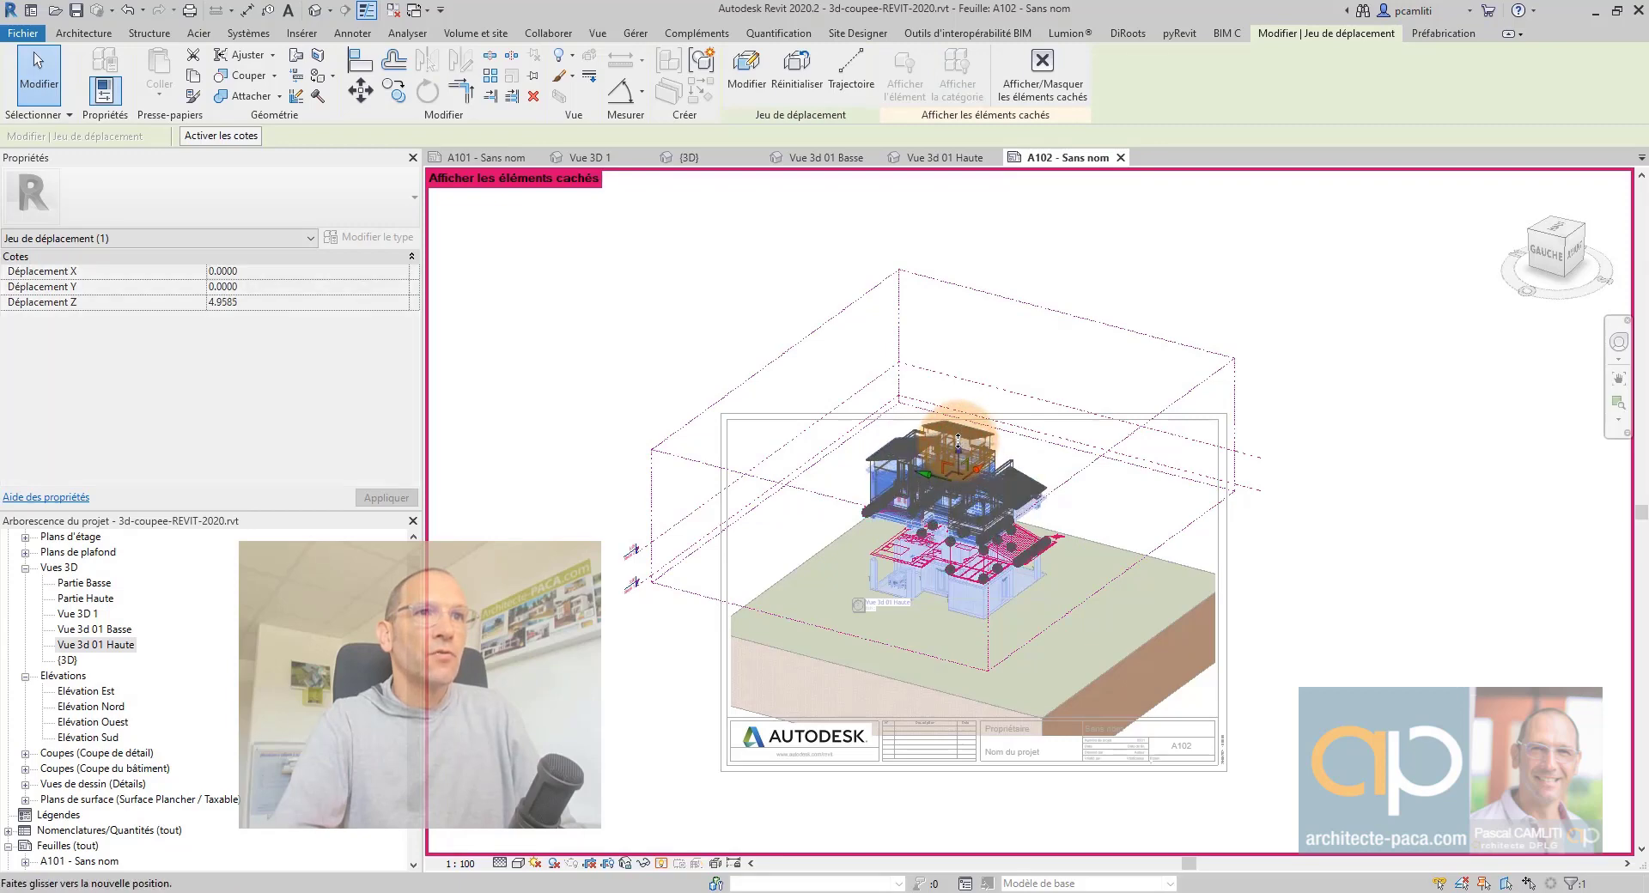
{"action": "left_click", "coordinate": [1395, 508]}
Turn off Afficher les éléments cachés and deactivate the view back to sheet A102.
{"action": "left_click", "coordinate": [662, 864]}
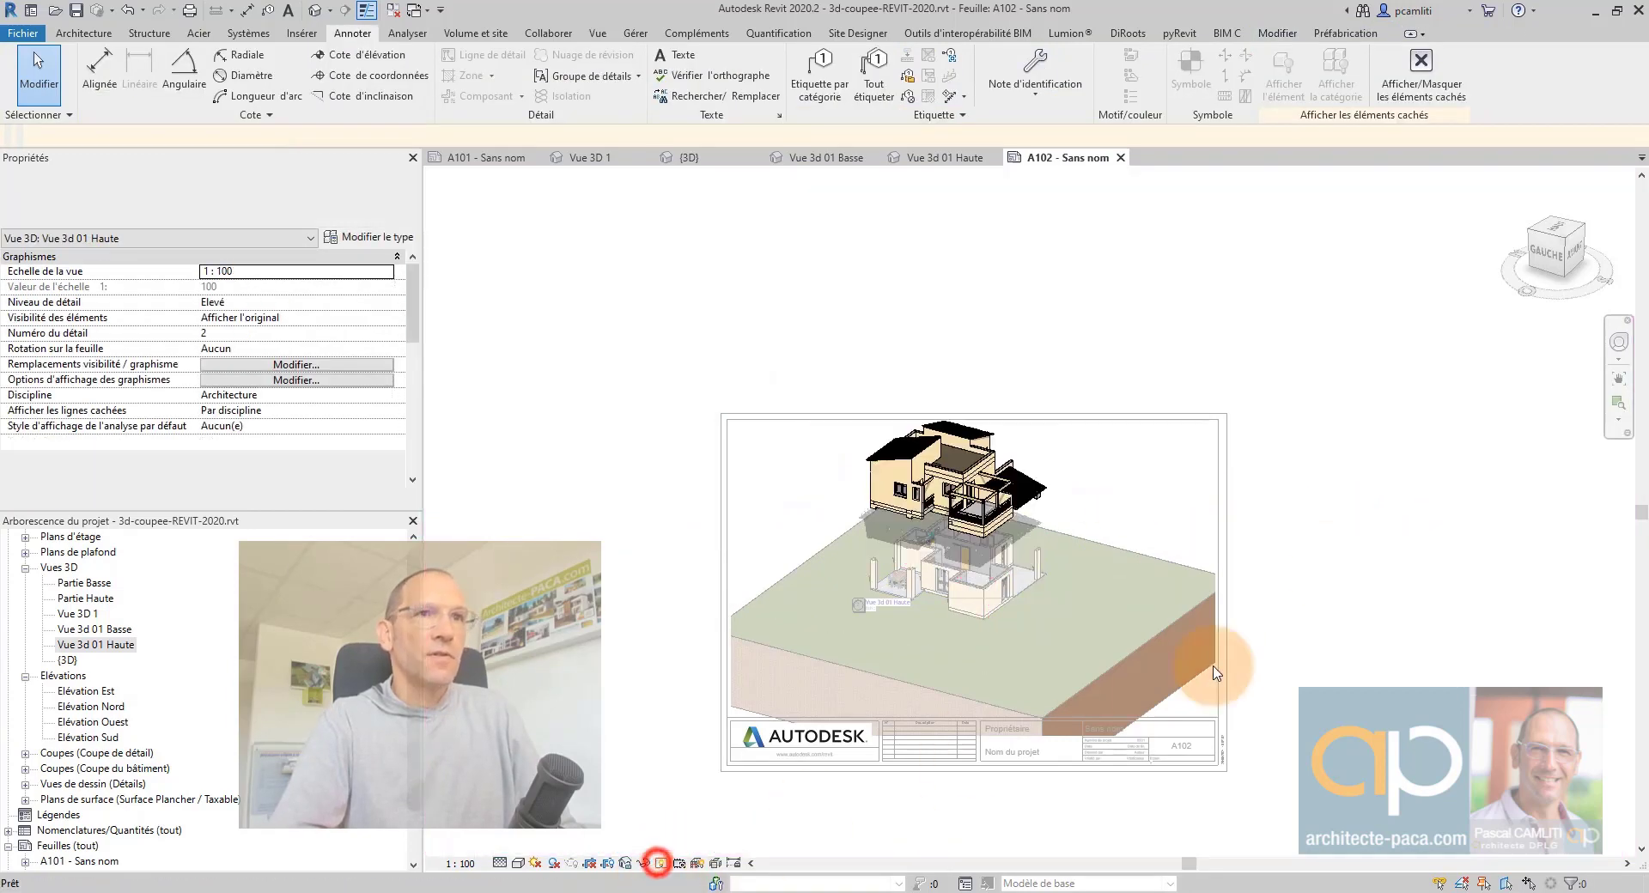
{"action": "scroll", "coordinate": [1039, 550], "scroll_direction": "up", "scroll_amount": 3}
{"action": "double_click", "coordinate": [1534, 546]}
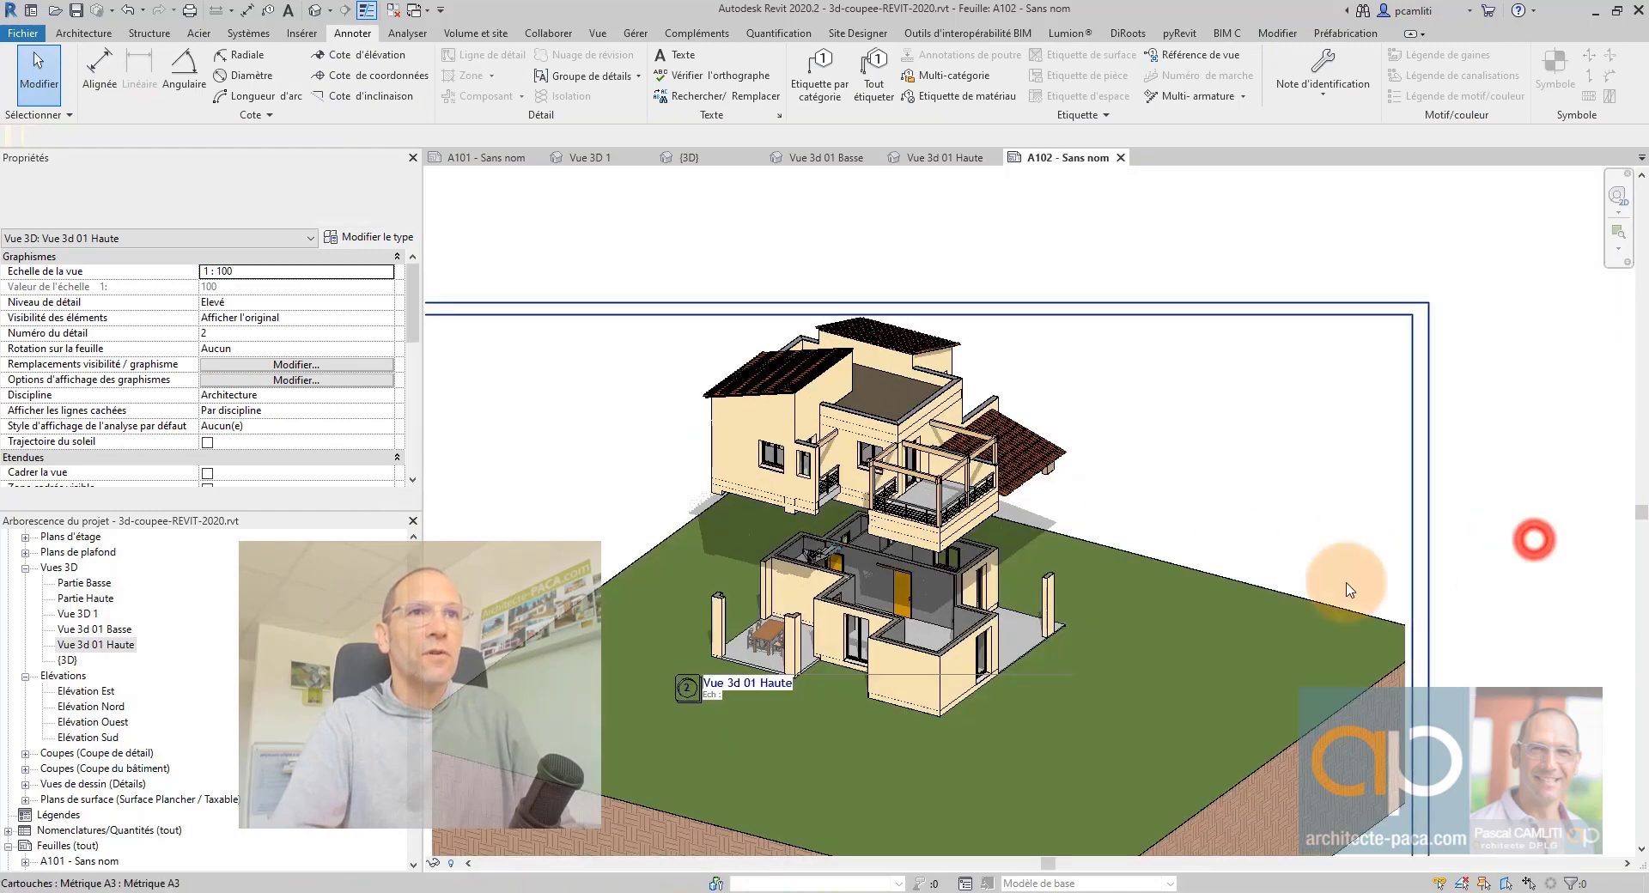
Select the upper-house viewport among the overlapping viewports and nudge it slightly down.
{"action": "left_click", "coordinate": [1101, 488]}
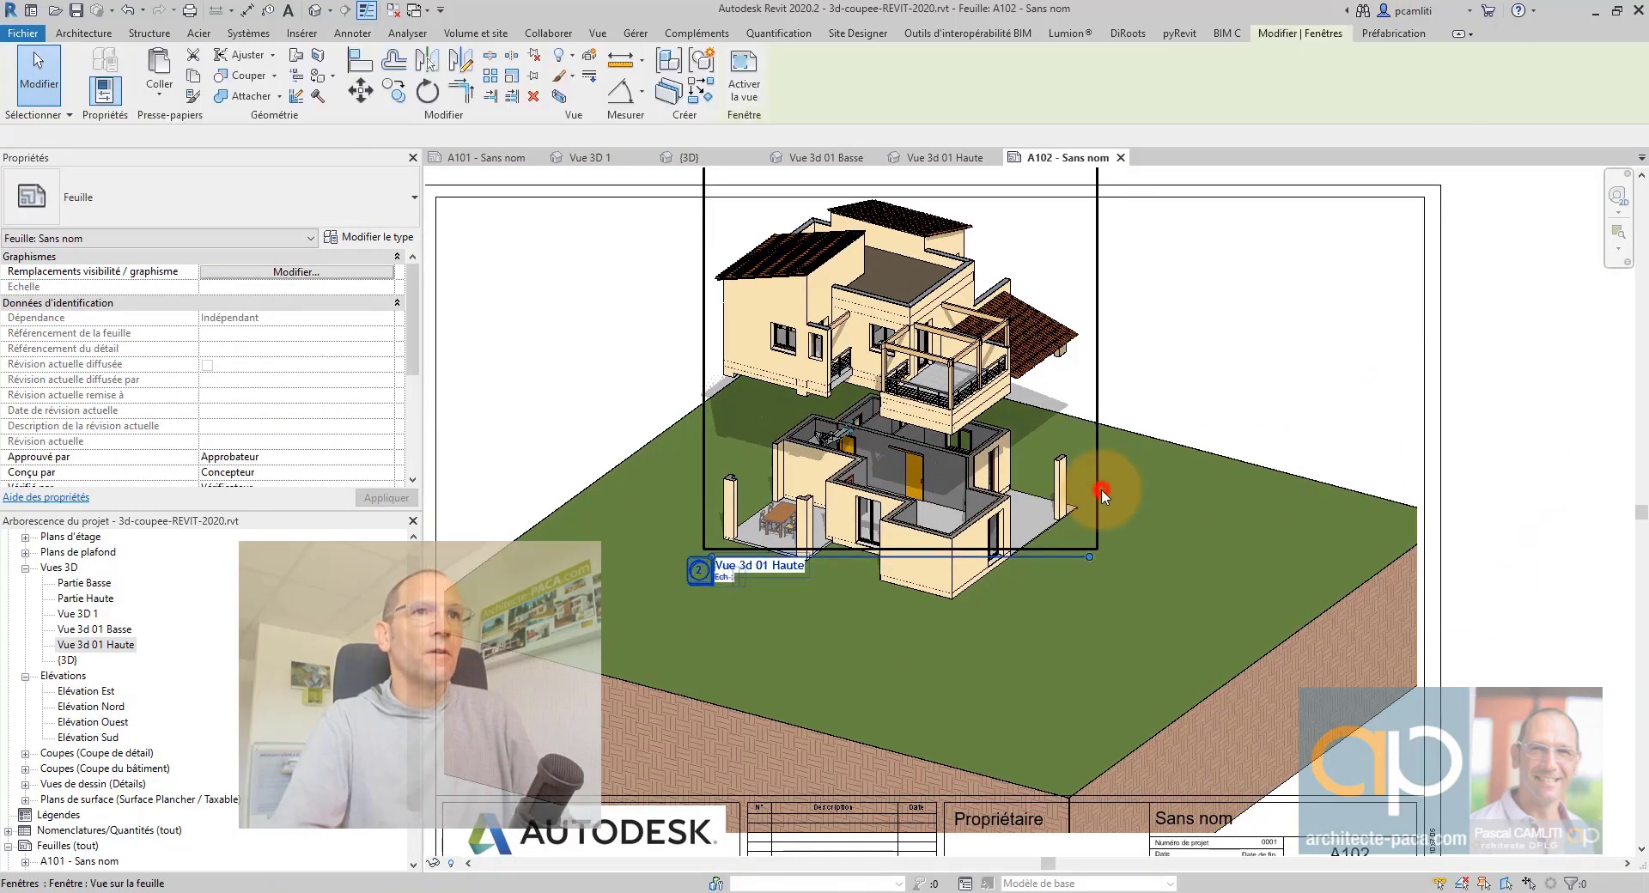
{"action": "left_click", "coordinate": [1197, 617]}
{"action": "scroll", "coordinate": [1198, 618], "scroll_direction": "down", "scroll_amount": 3}
{"action": "left_click", "coordinate": [1199, 642]}
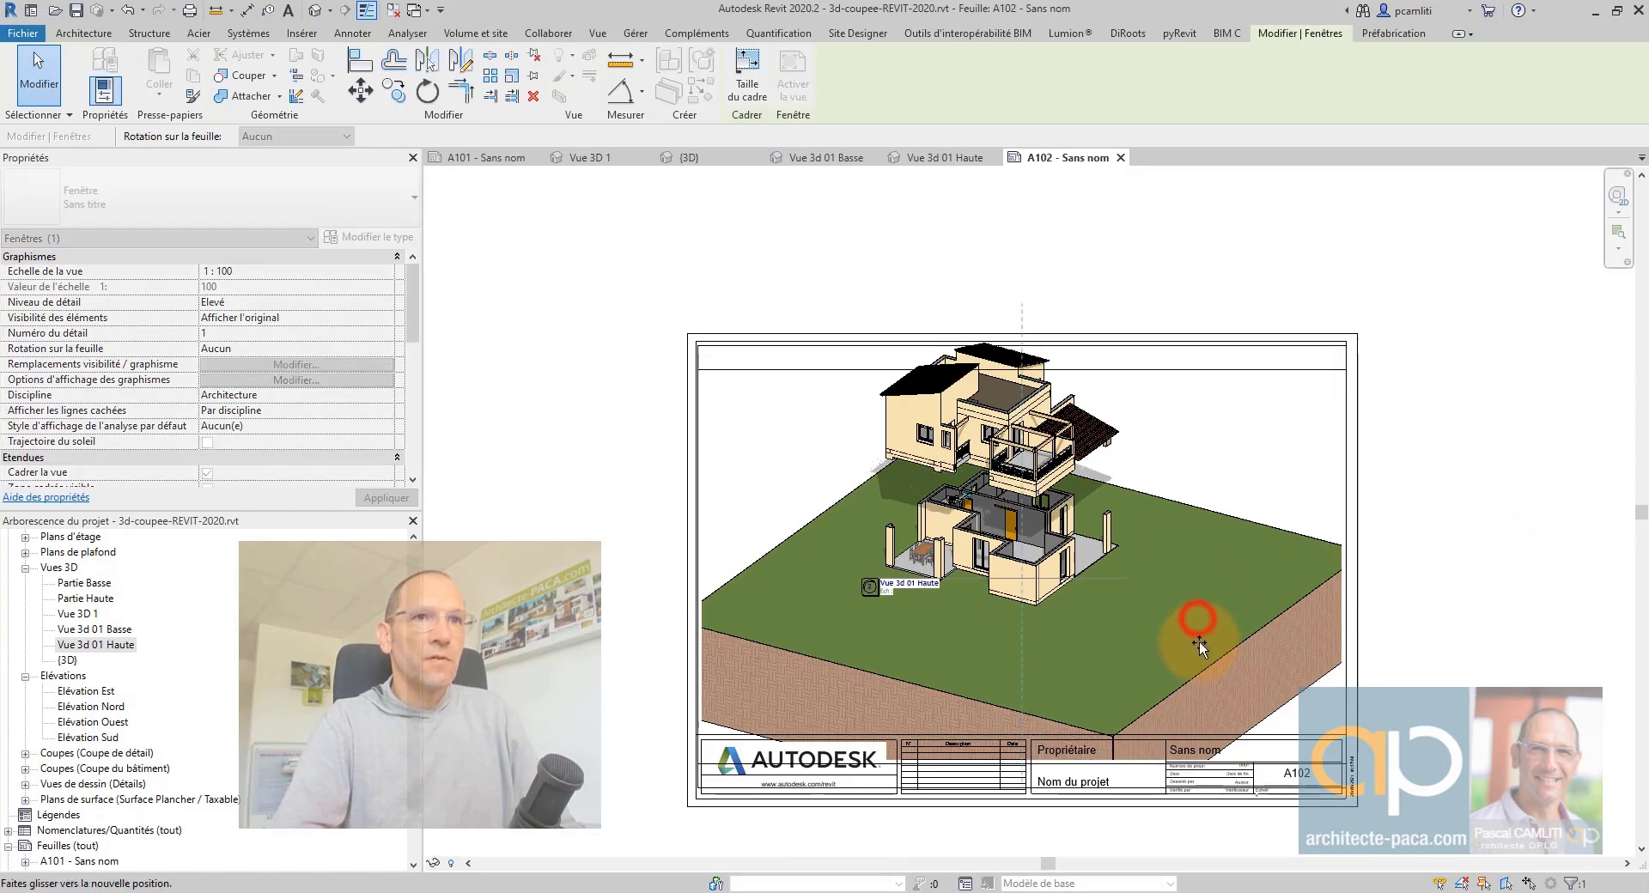
{"action": "left_click", "coordinate": [1199, 641]}
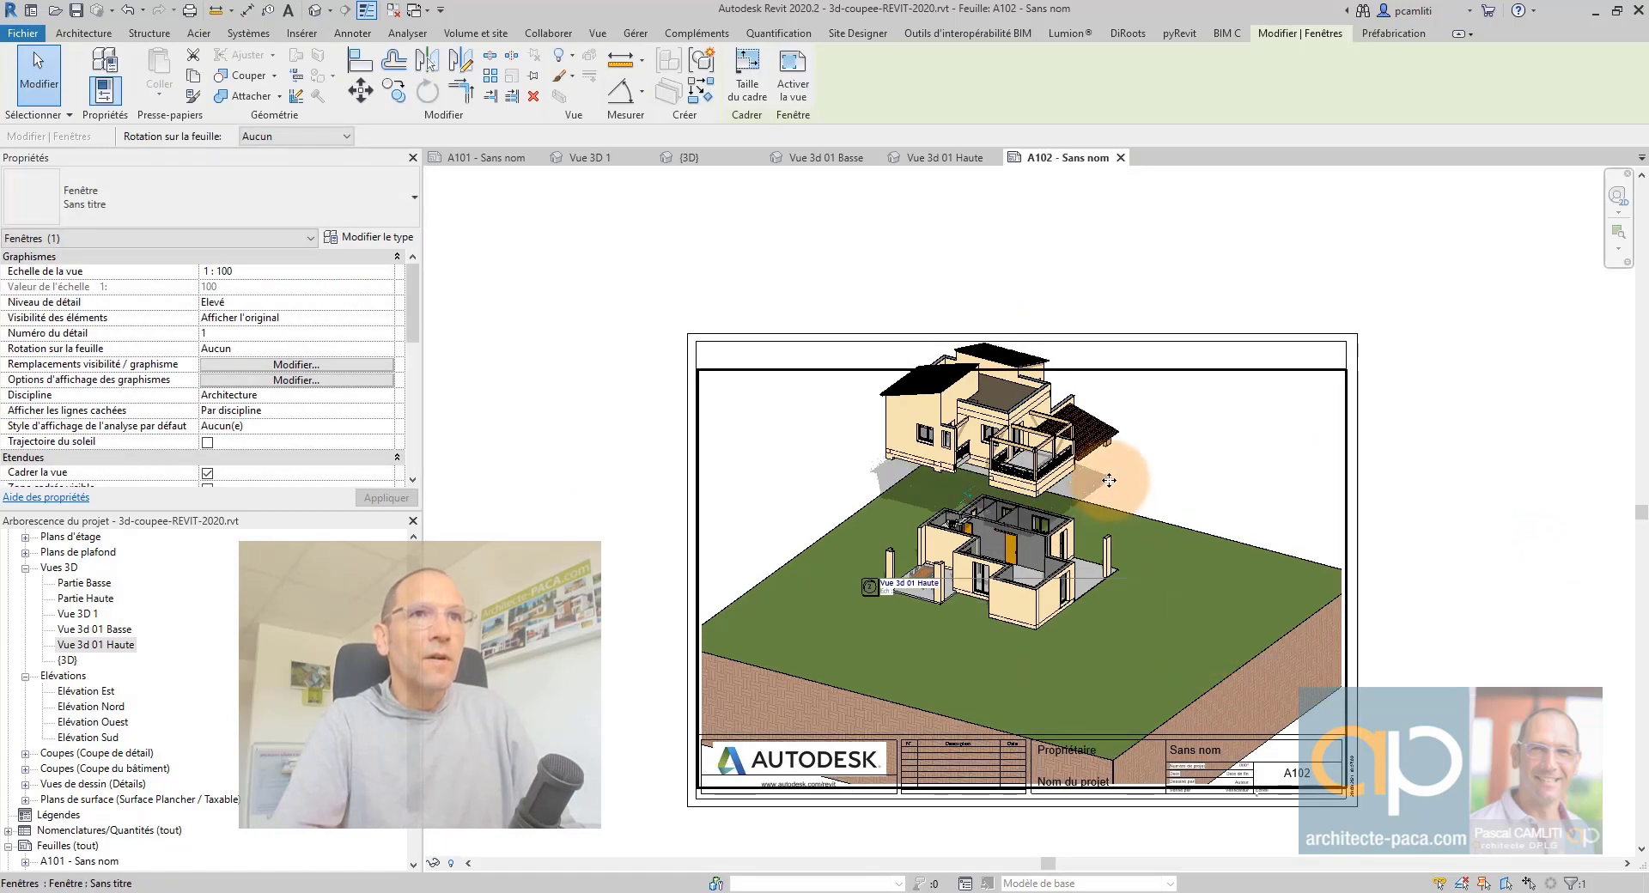
{"action": "scroll", "coordinate": [1040, 425], "scroll_direction": "up", "scroll_amount": 2}
{"action": "left_click", "coordinate": [1012, 468]}
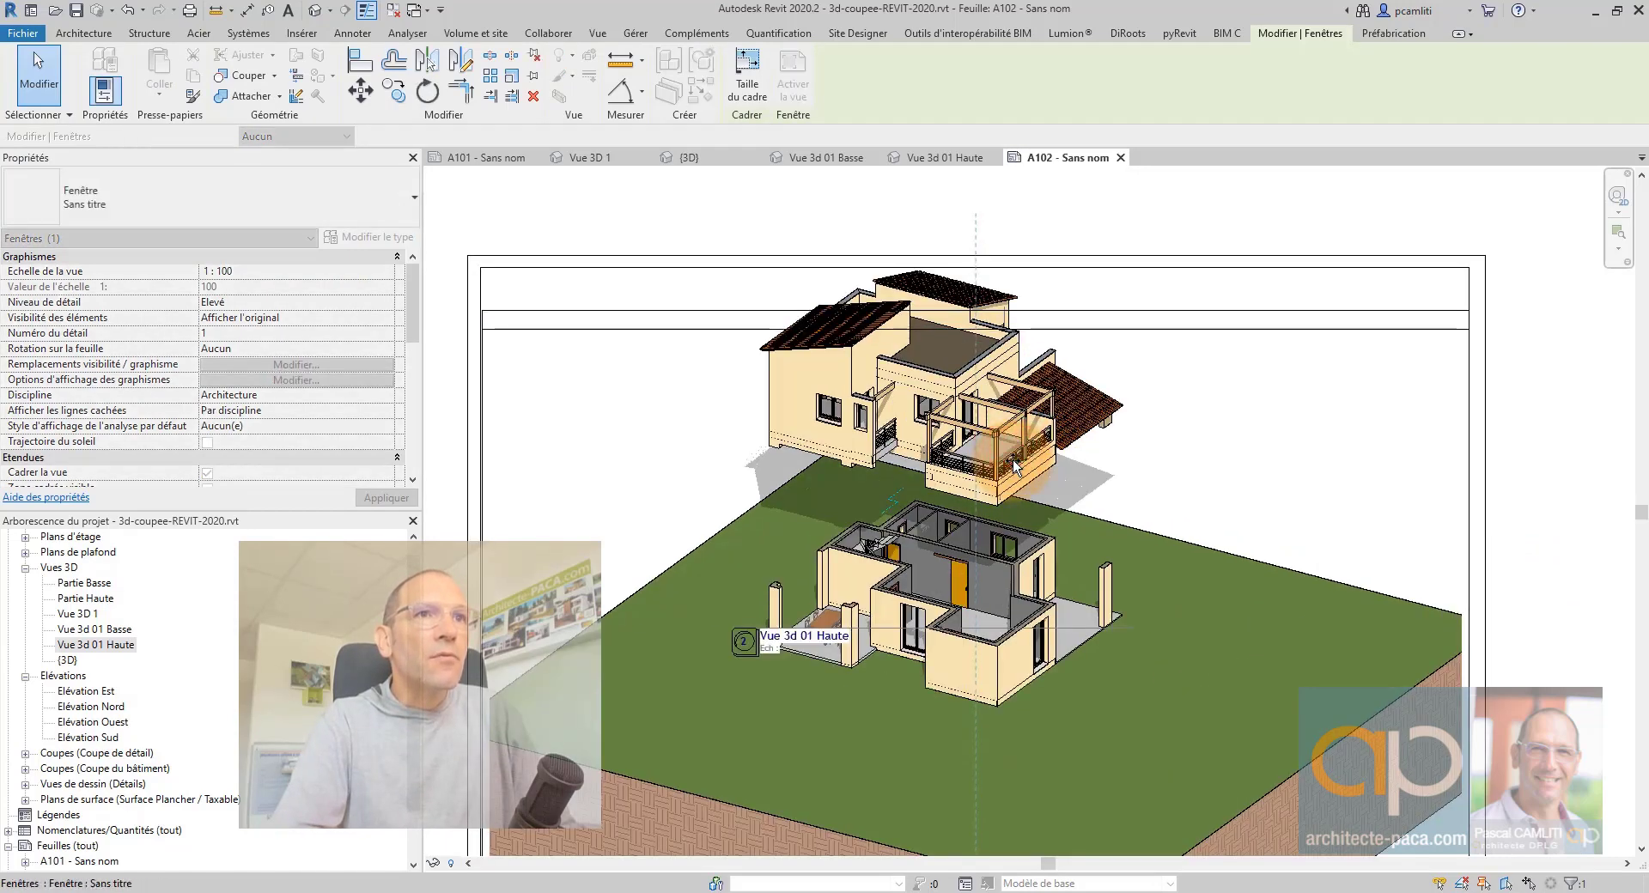
{"action": "left_click", "coordinate": [982, 298]}
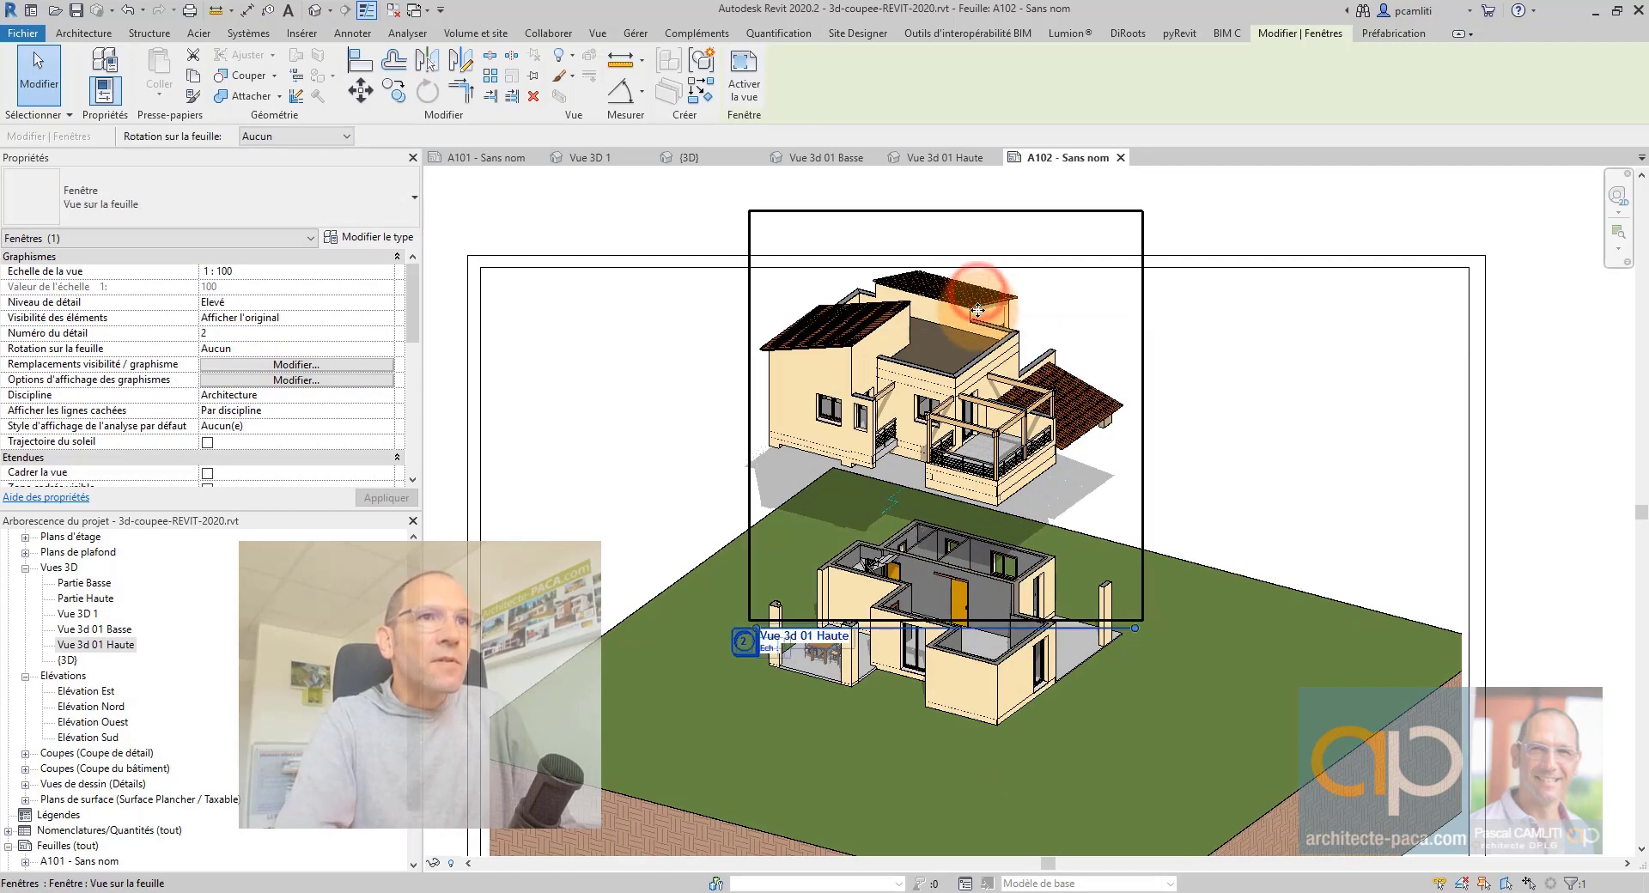
{"action": "key", "text": "Down"}
{"action": "key", "text": "Down"}
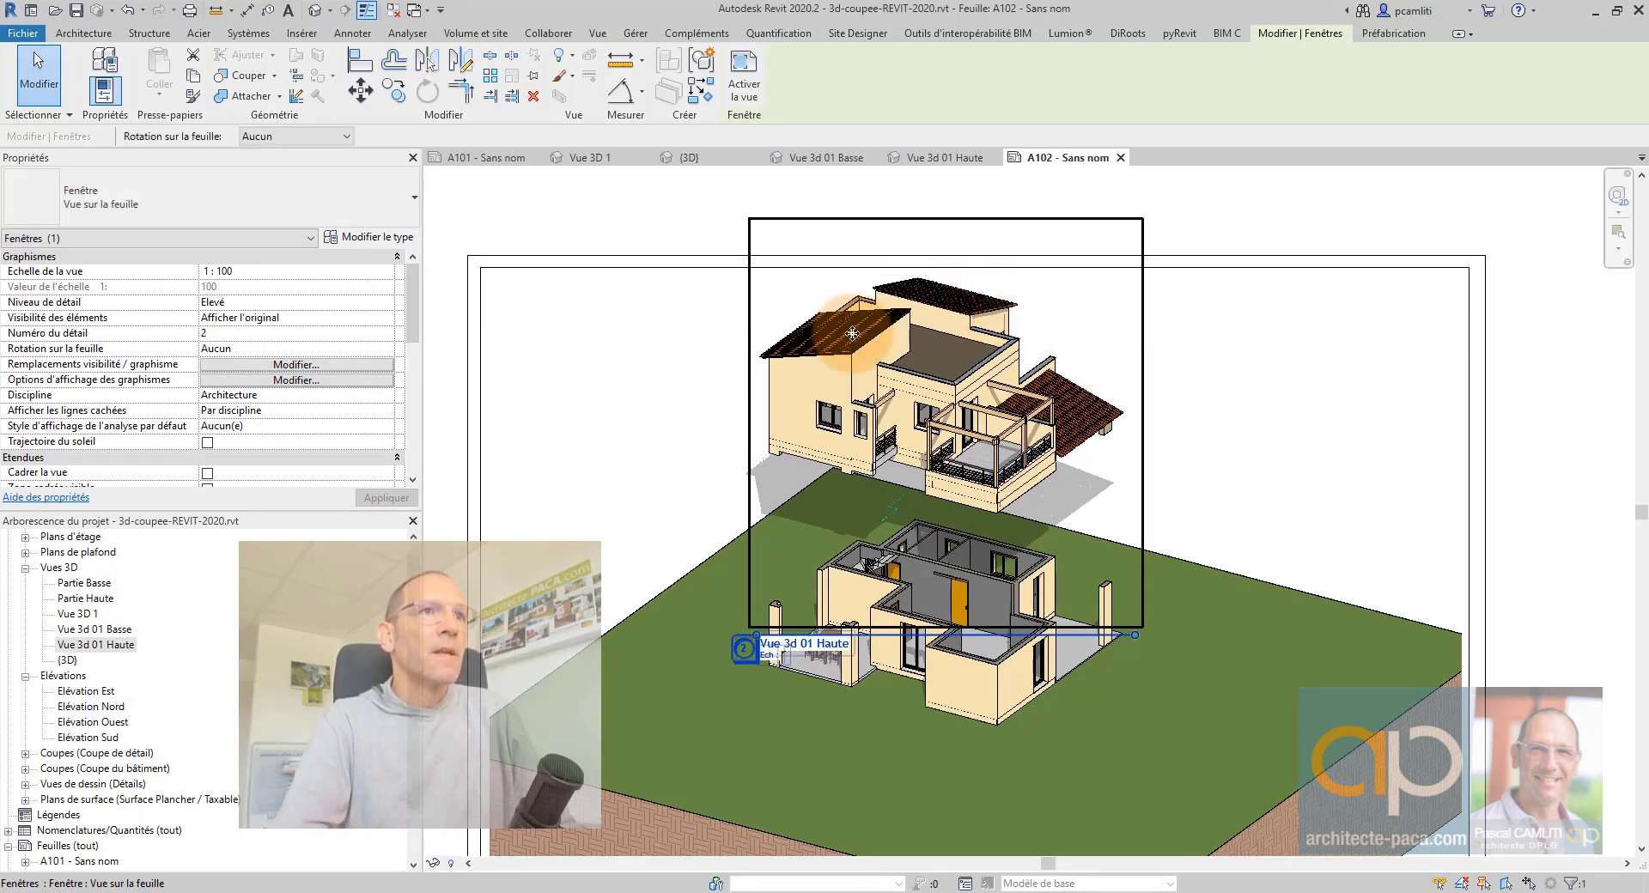
Change the upper-house viewport's type to Sans titre so its title disappears.
{"action": "left_click", "coordinate": [234, 201]}
{"action": "left_click", "coordinate": [89, 278]}
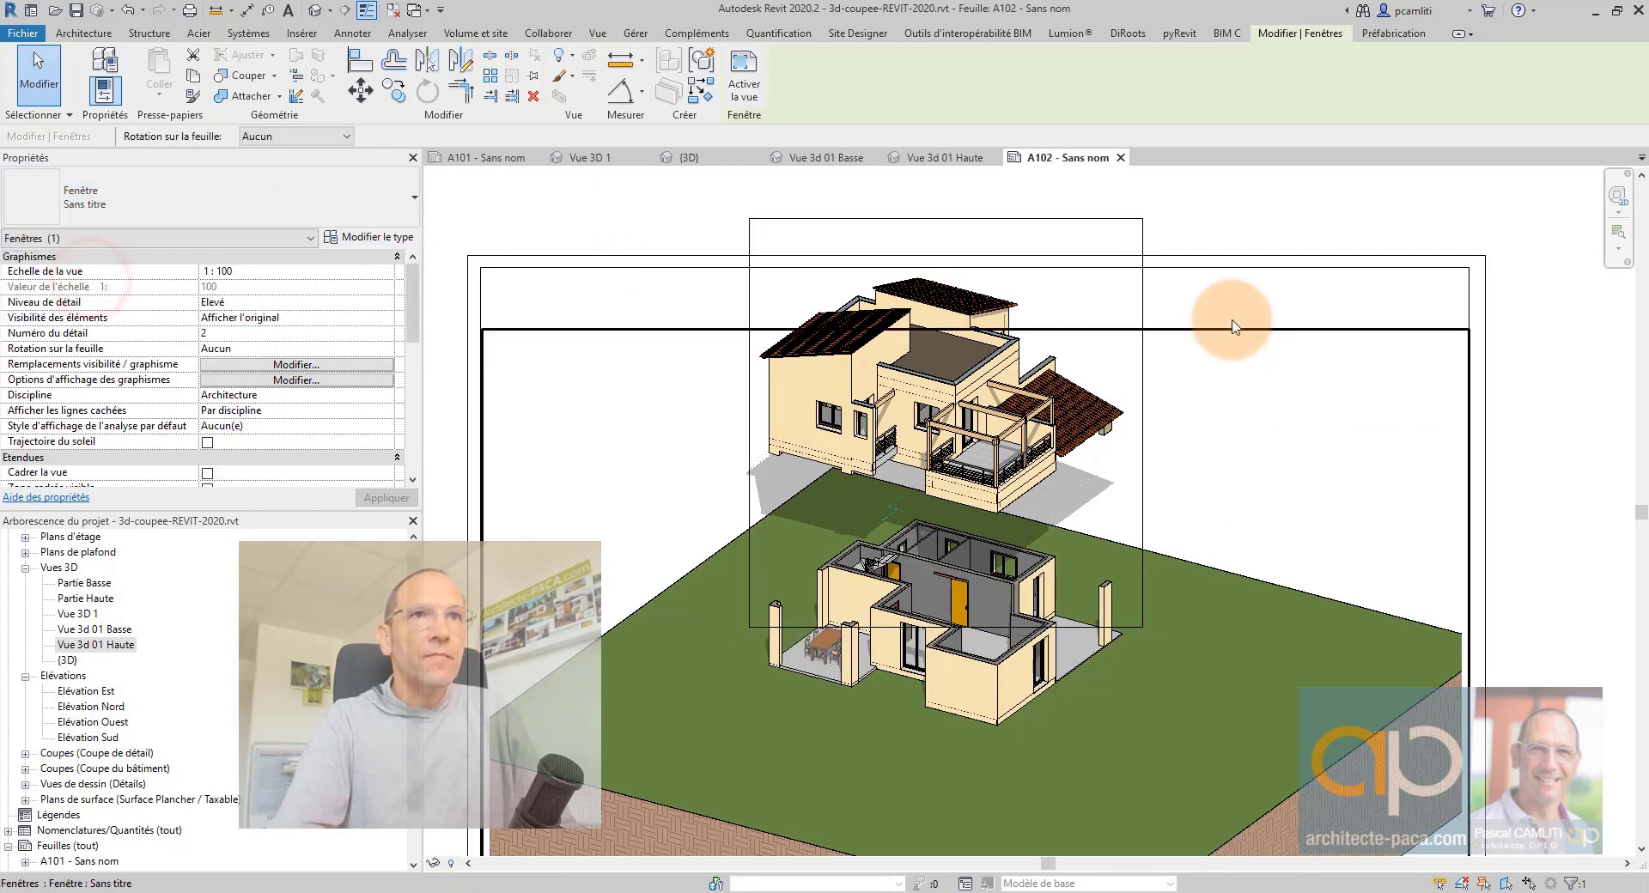
{"action": "left_click", "coordinate": [1233, 300]}
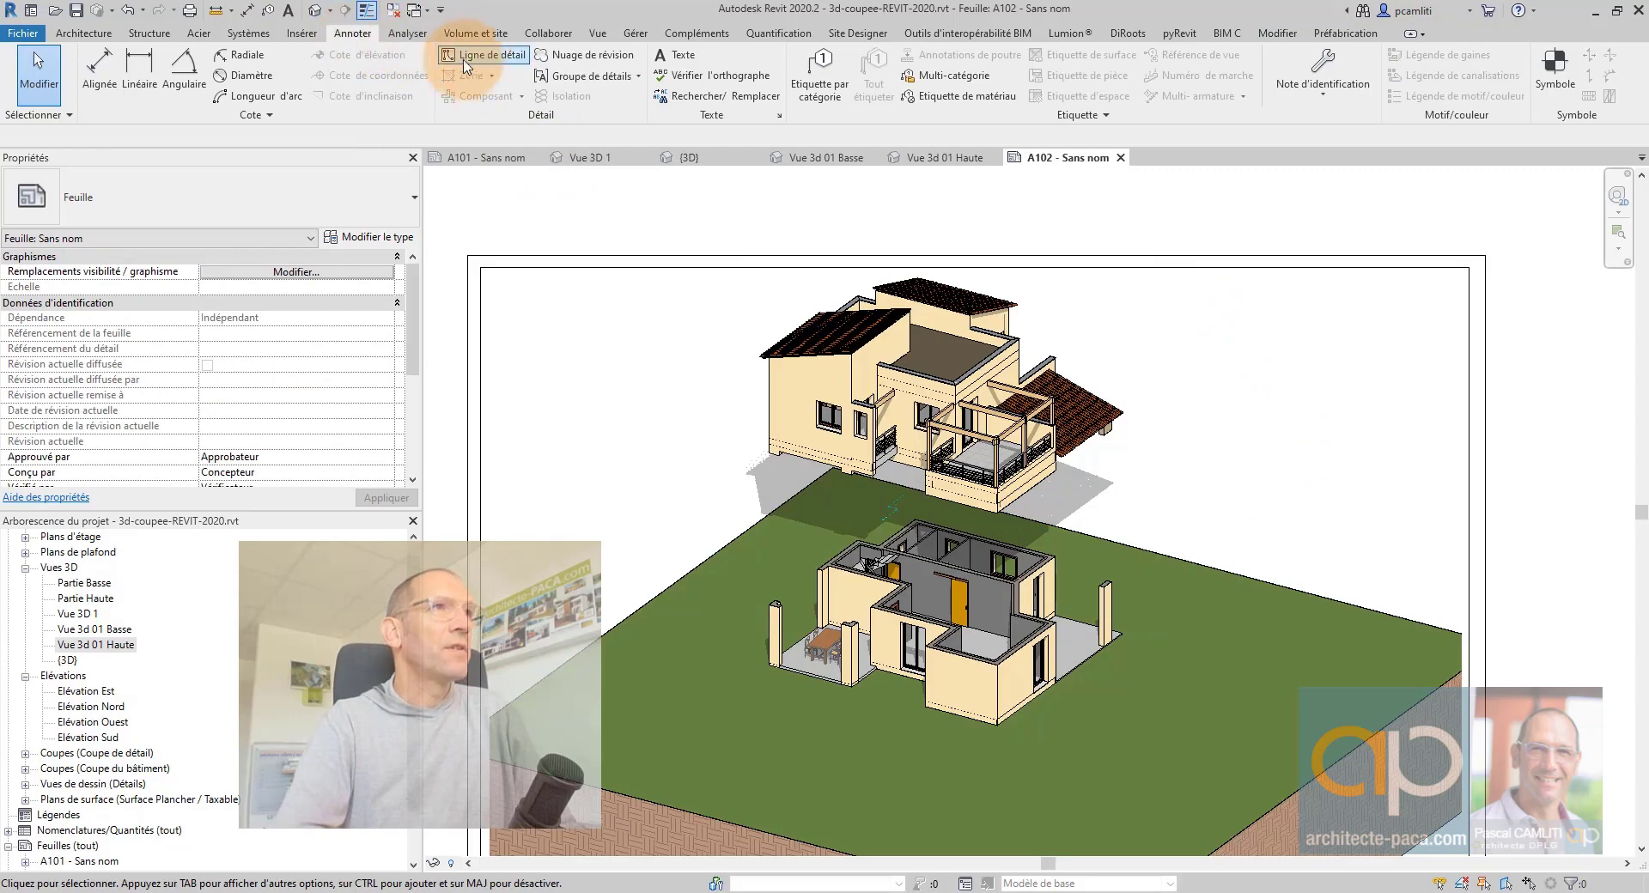
Draw a Lignes cachées detail line from the upper wall's corner to the ground-floor post's top.
{"action": "left_click", "coordinate": [467, 59]}
{"action": "scroll", "coordinate": [766, 429], "scroll_direction": "up", "scroll_amount": 2}
{"action": "scroll", "coordinate": [765, 449], "scroll_direction": "up", "scroll_amount": 2}
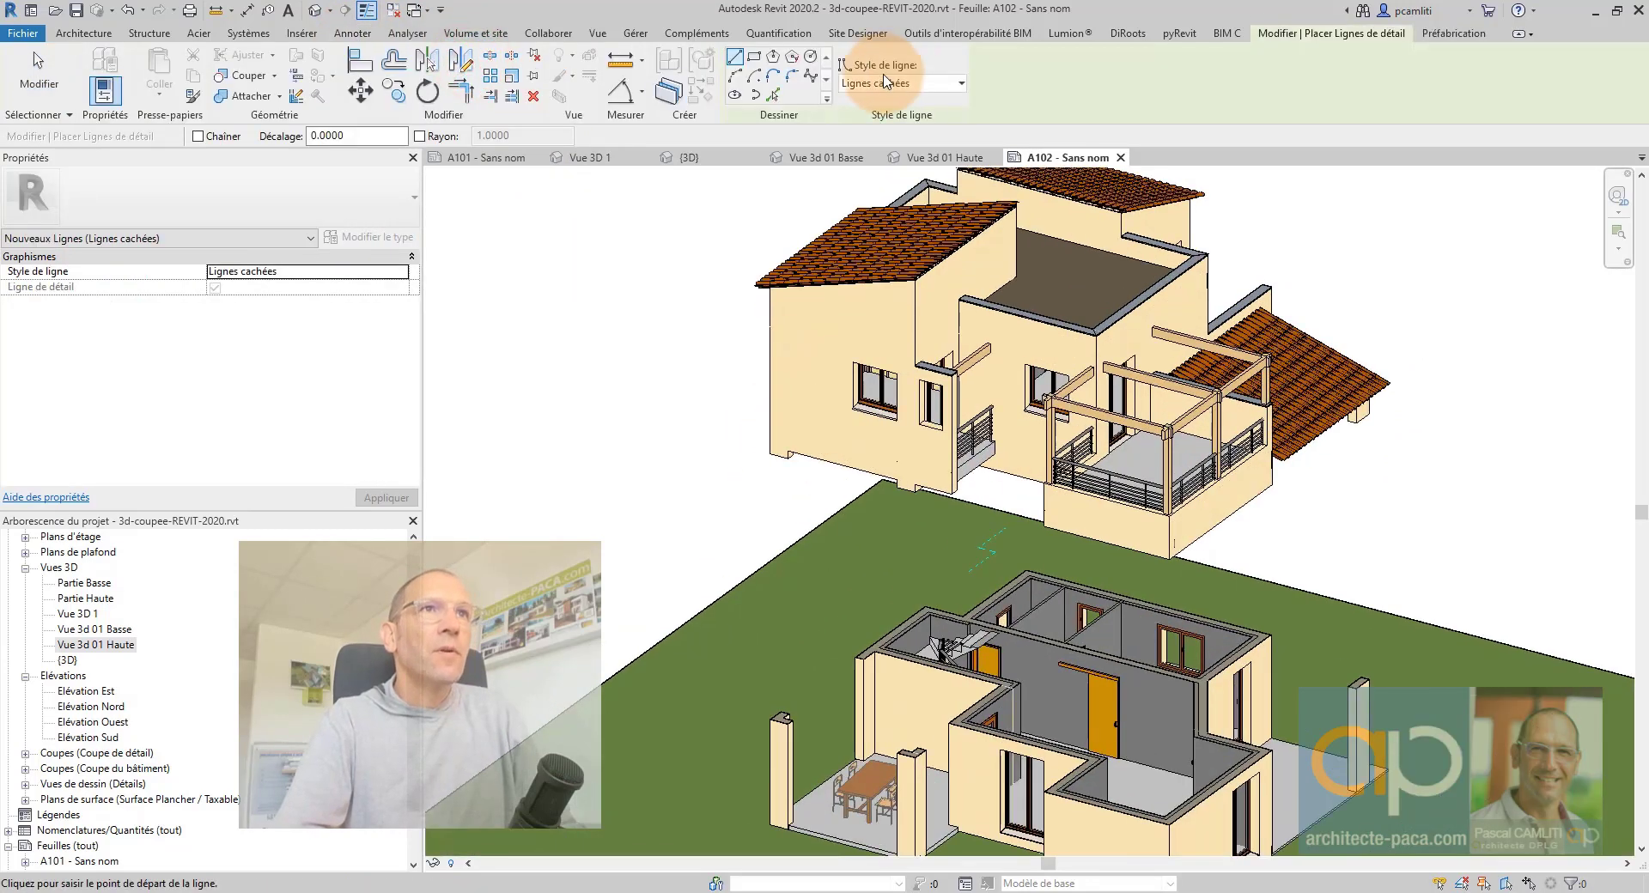
{"action": "scroll", "coordinate": [795, 479], "scroll_direction": "up", "scroll_amount": 2}
{"action": "scroll", "coordinate": [750, 441], "scroll_direction": "up", "scroll_amount": 2}
{"action": "scroll", "coordinate": [762, 412], "scroll_direction": "up", "scroll_amount": 2}
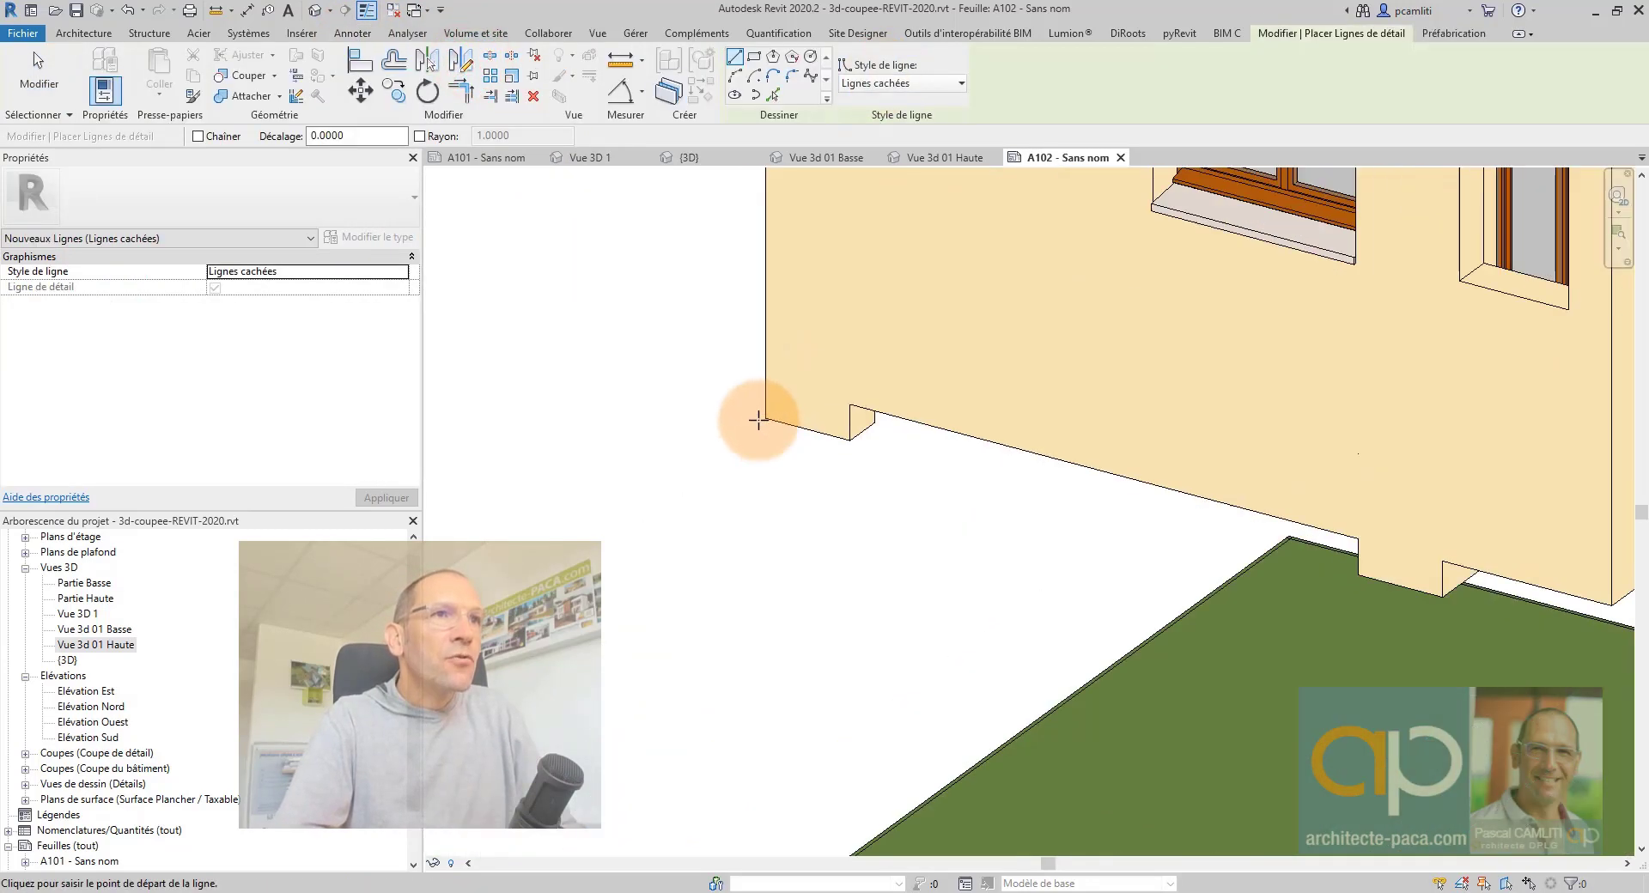
{"action": "scroll", "coordinate": [762, 416], "scroll_direction": "up", "scroll_amount": 2}
{"action": "scroll", "coordinate": [769, 412], "scroll_direction": "up", "scroll_amount": 2}
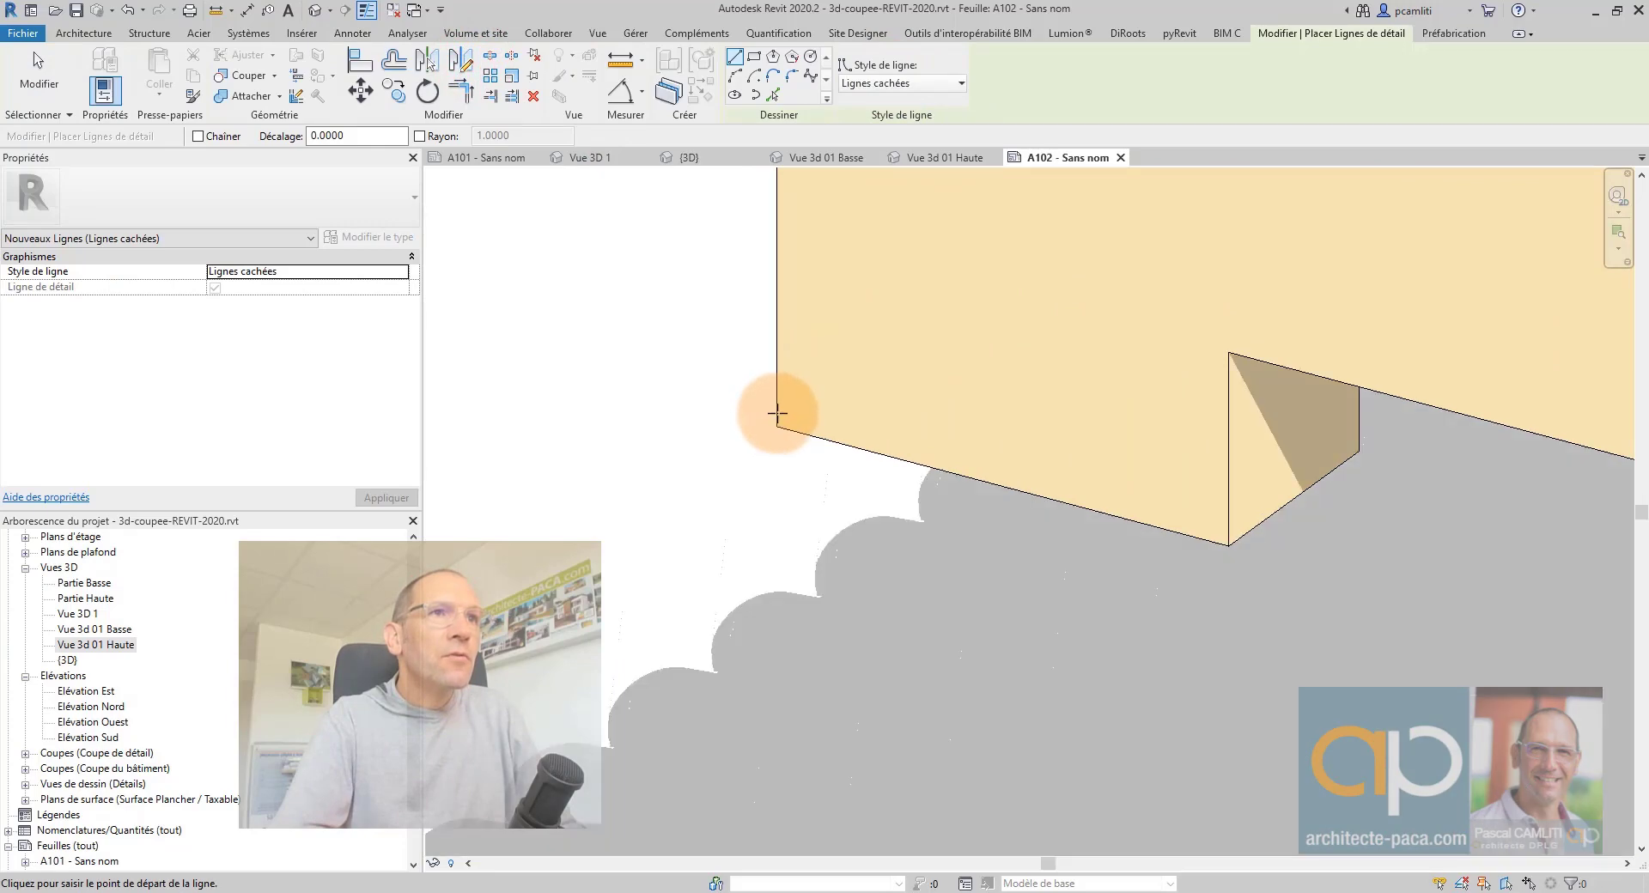
{"action": "left_click", "coordinate": [777, 414]}
{"action": "scroll", "coordinate": [828, 773], "scroll_direction": "down", "scroll_amount": 1}
{"action": "scroll", "coordinate": [792, 434], "scroll_direction": "down", "scroll_amount": 3}
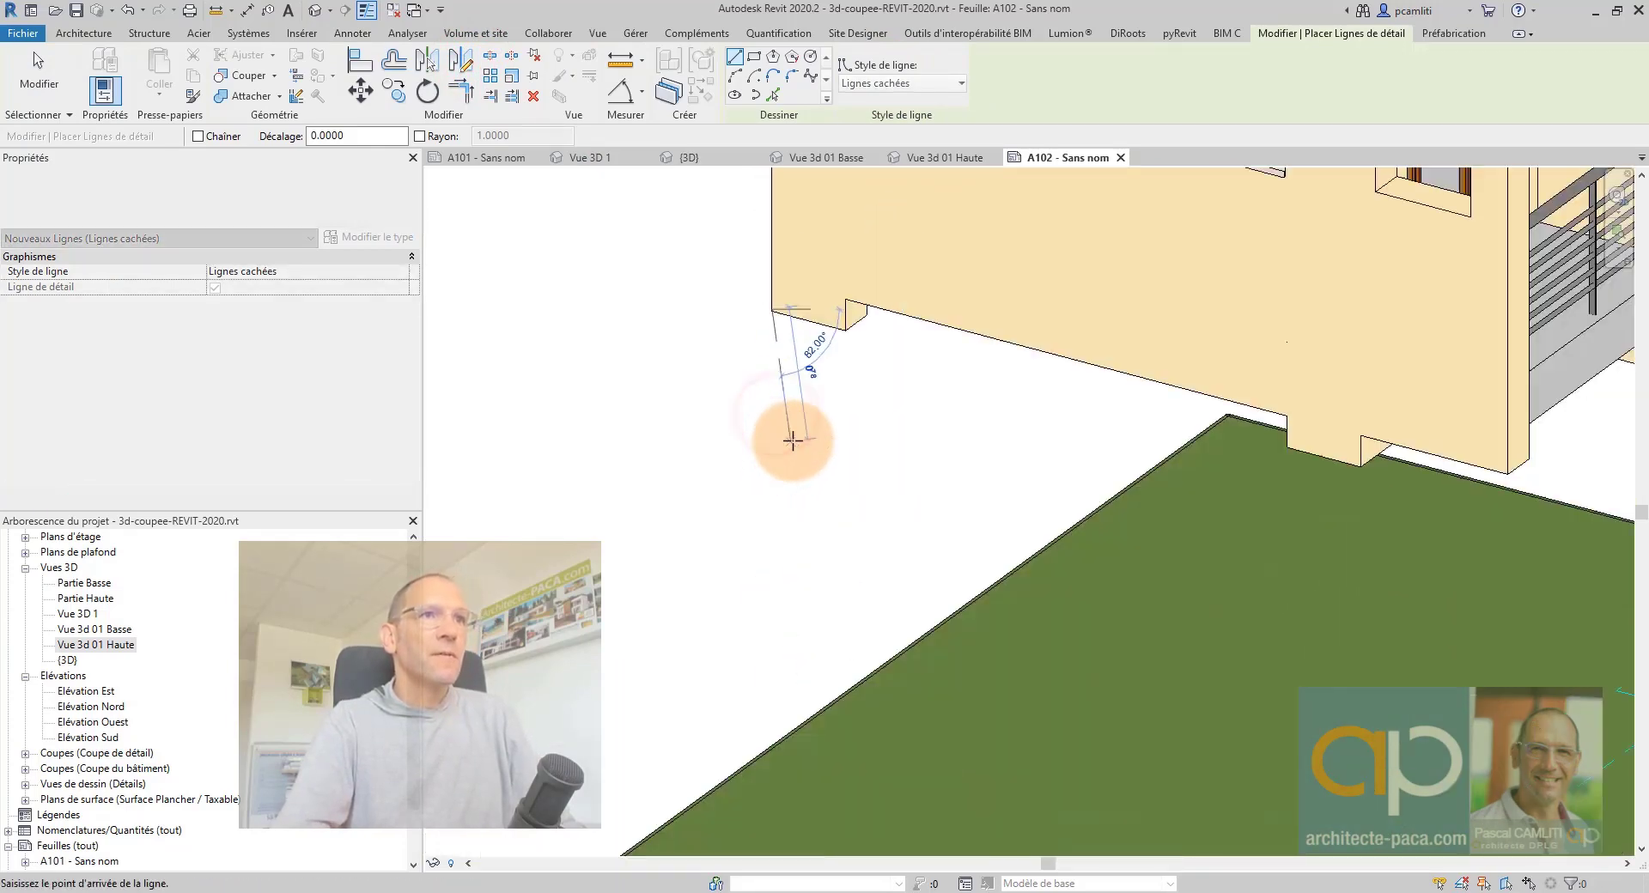
{"action": "middle_click_drag", "start_coordinate": [792, 434], "coordinate": [813, 227]}
{"action": "scroll", "coordinate": [769, 599], "scroll_direction": "up", "scroll_amount": 2}
{"action": "scroll", "coordinate": [785, 684], "scroll_direction": "up", "scroll_amount": 2}
{"action": "scroll", "coordinate": [797, 705], "scroll_direction": "up", "scroll_amount": 2}
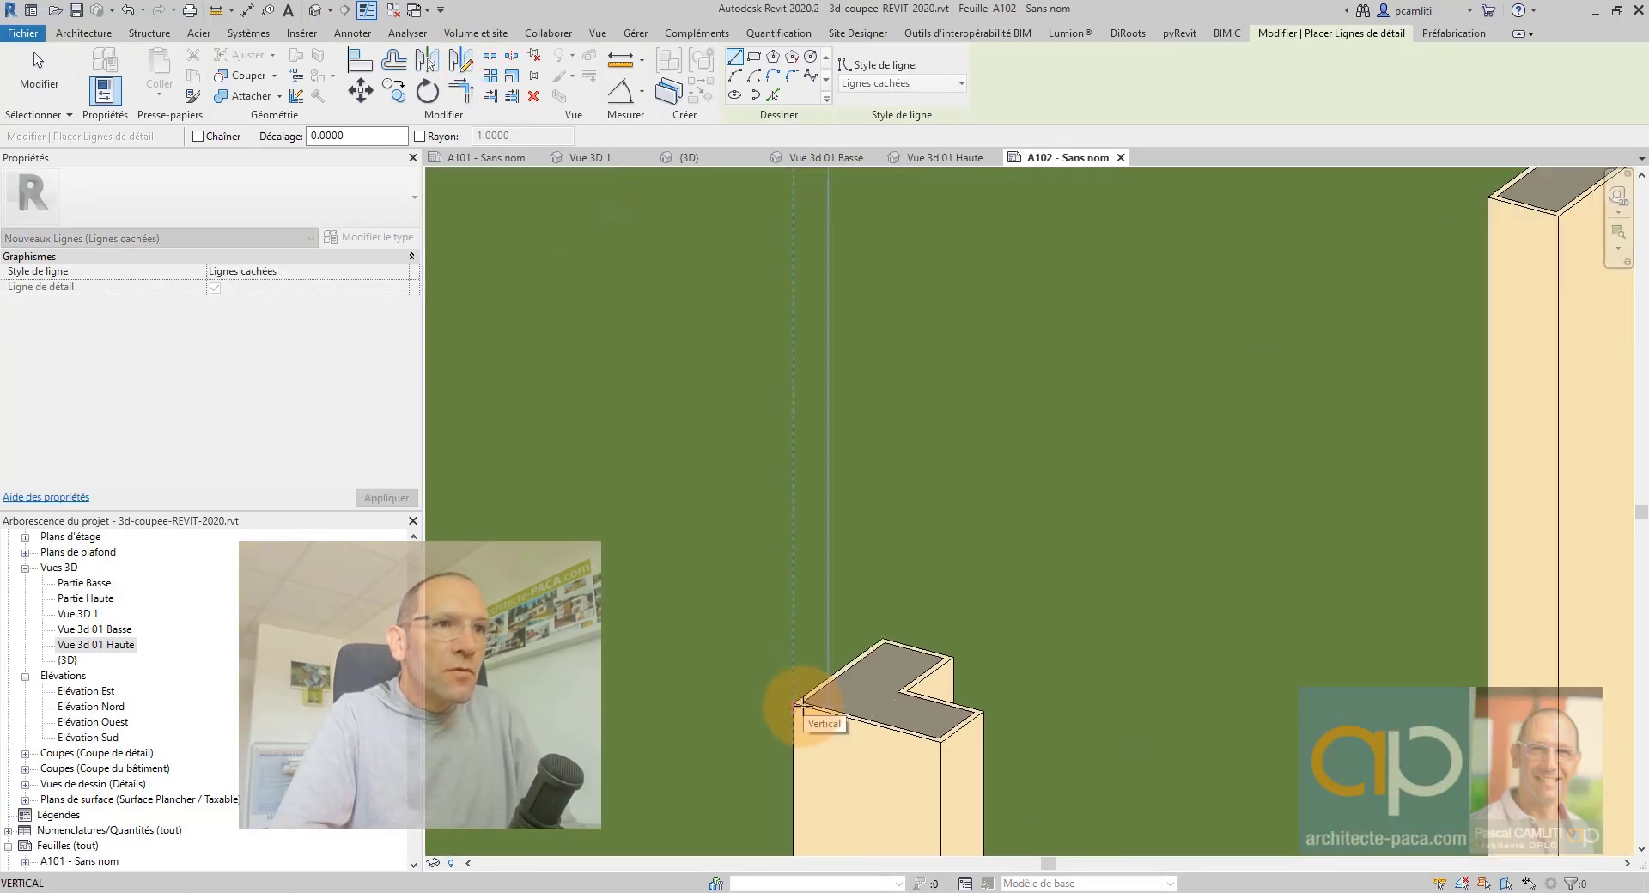
{"action": "left_click", "coordinate": [799, 712]}
Draw a second hidden line from the roof-end wall corner to the post's top corner.
{"action": "scroll", "coordinate": [1105, 581], "scroll_direction": "down", "scroll_amount": 5}
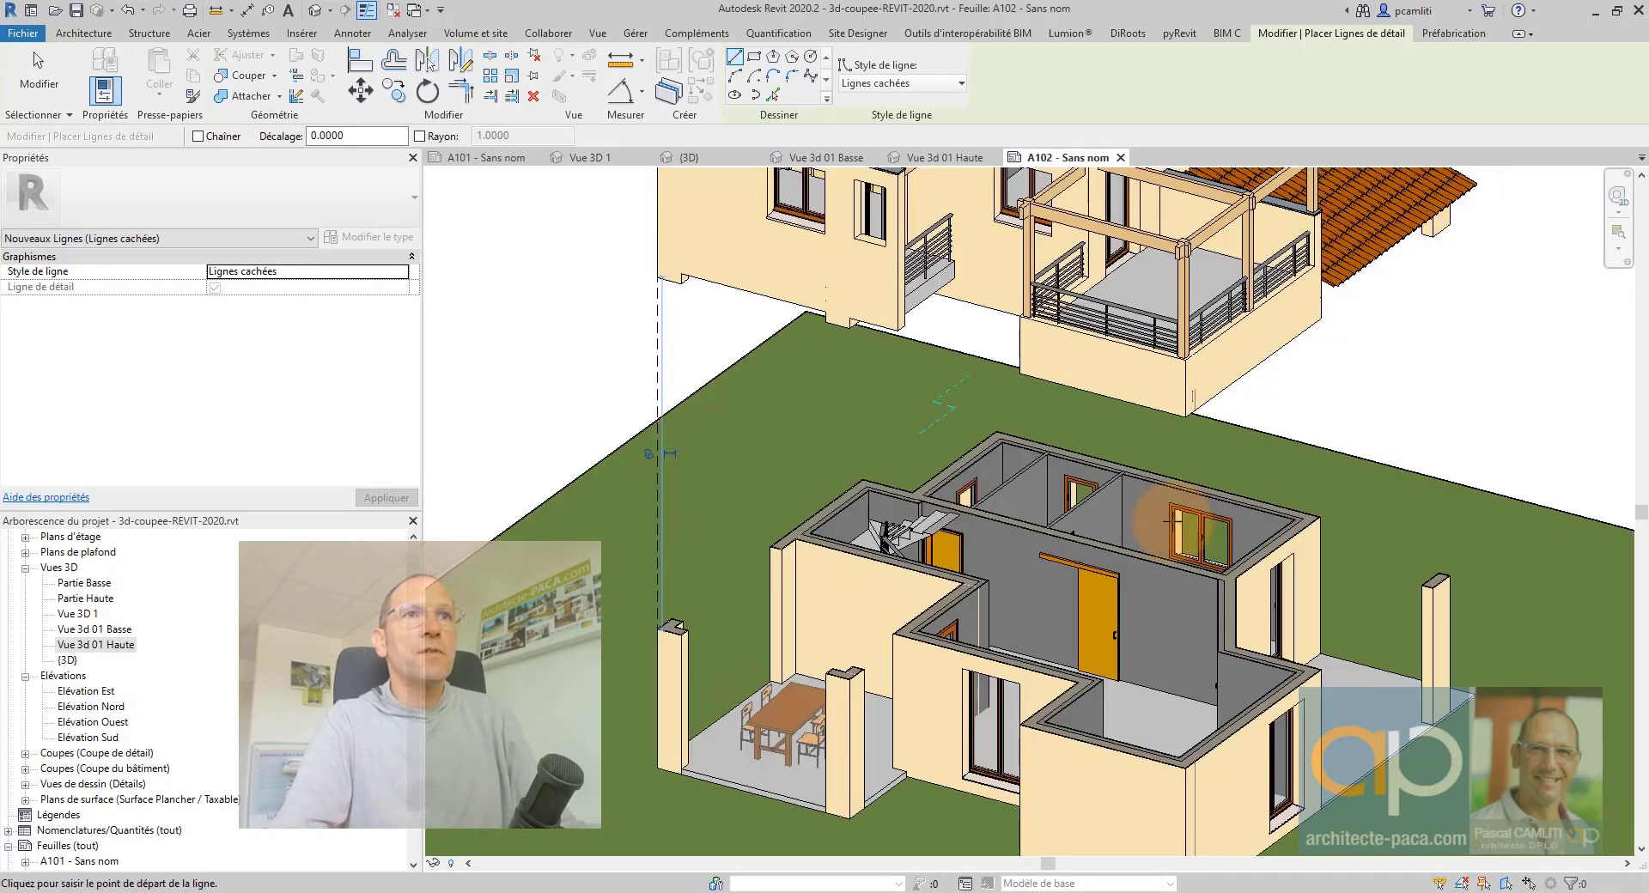
{"action": "scroll", "coordinate": [1187, 488], "scroll_direction": "up", "scroll_amount": 1}
{"action": "scroll", "coordinate": [1245, 364], "scroll_direction": "up", "scroll_amount": 2}
{"action": "scroll", "coordinate": [1244, 295], "scroll_direction": "up", "scroll_amount": 1}
{"action": "scroll", "coordinate": [1244, 305], "scroll_direction": "up", "scroll_amount": 2}
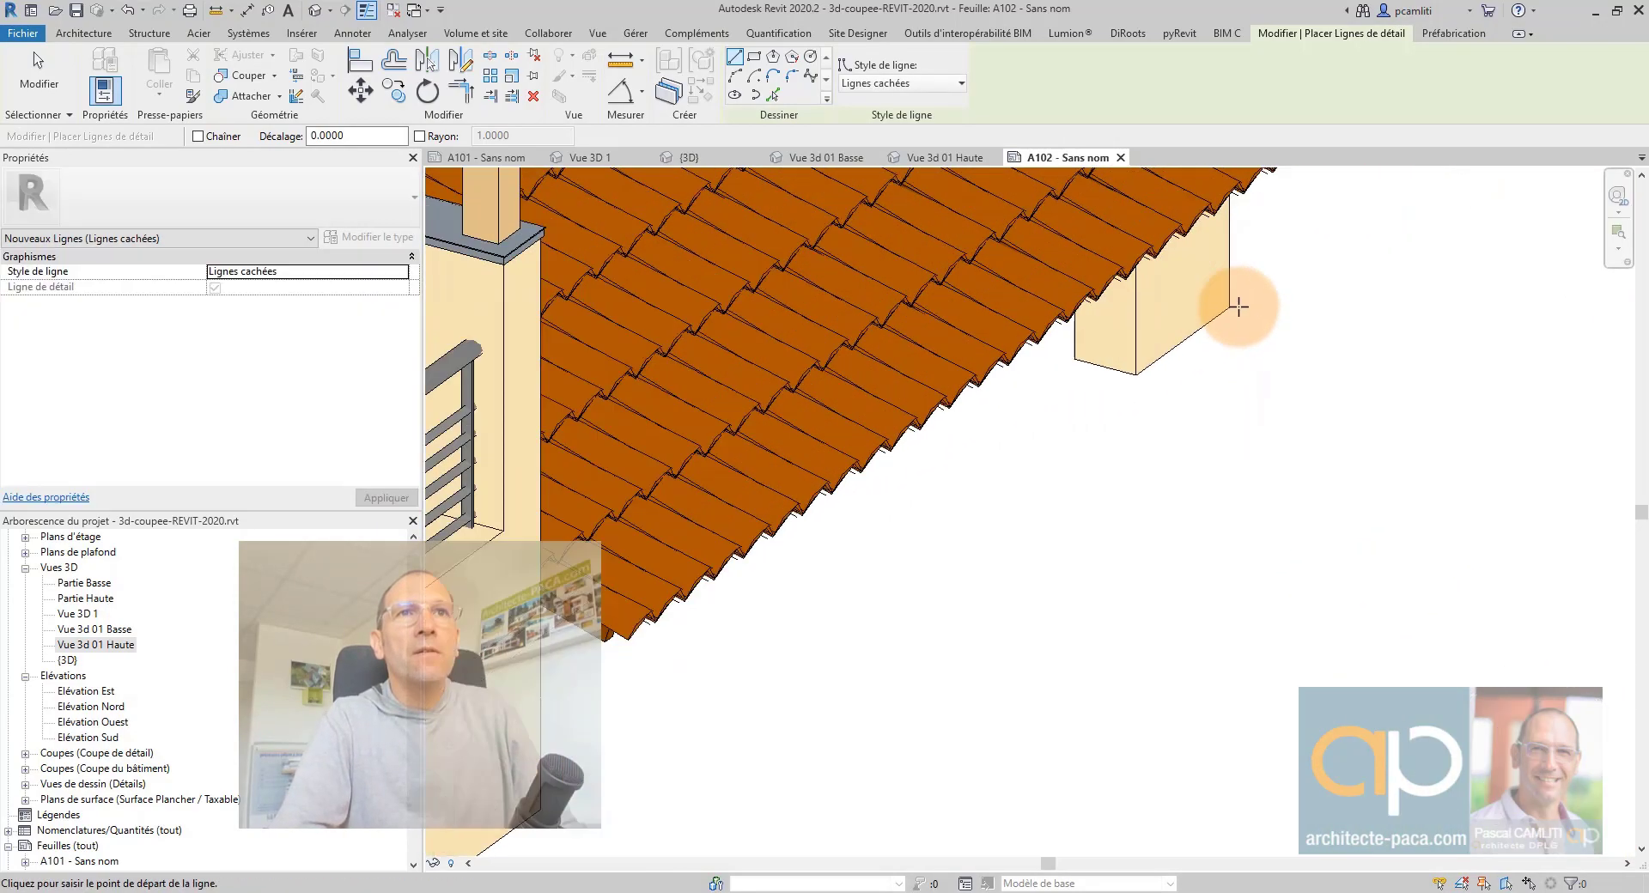
{"action": "scroll", "coordinate": [1231, 306], "scroll_direction": "up", "scroll_amount": 2}
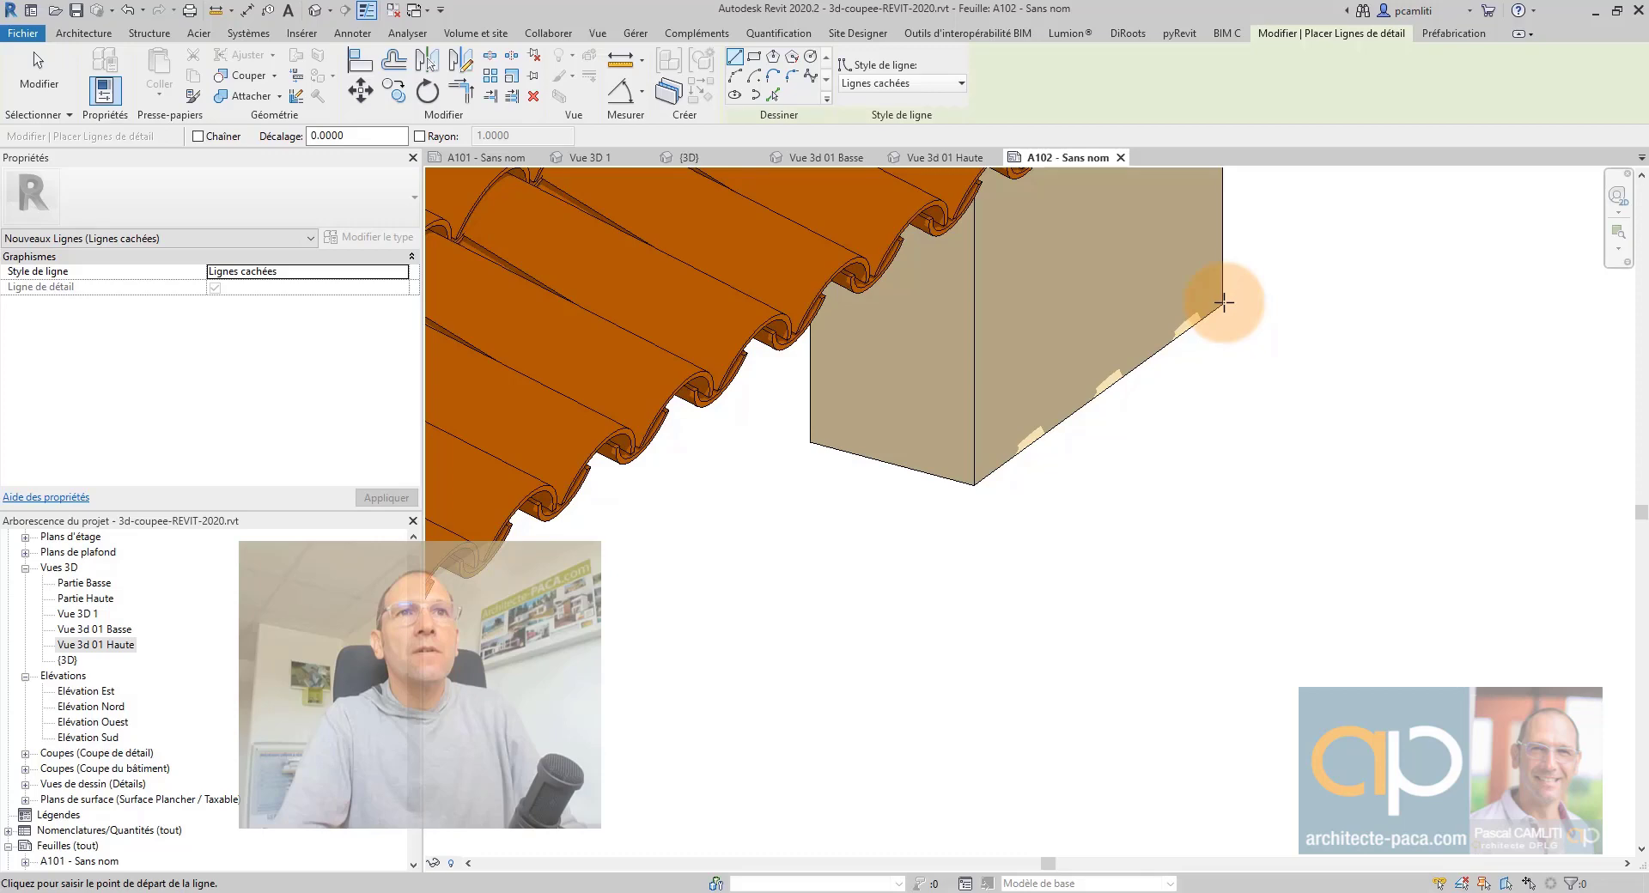
{"action": "left_click", "coordinate": [1222, 304]}
{"action": "scroll", "coordinate": [1116, 344], "scroll_direction": "down", "scroll_amount": 2}
{"action": "scroll", "coordinate": [1185, 413], "scroll_direction": "up", "scroll_amount": 4}
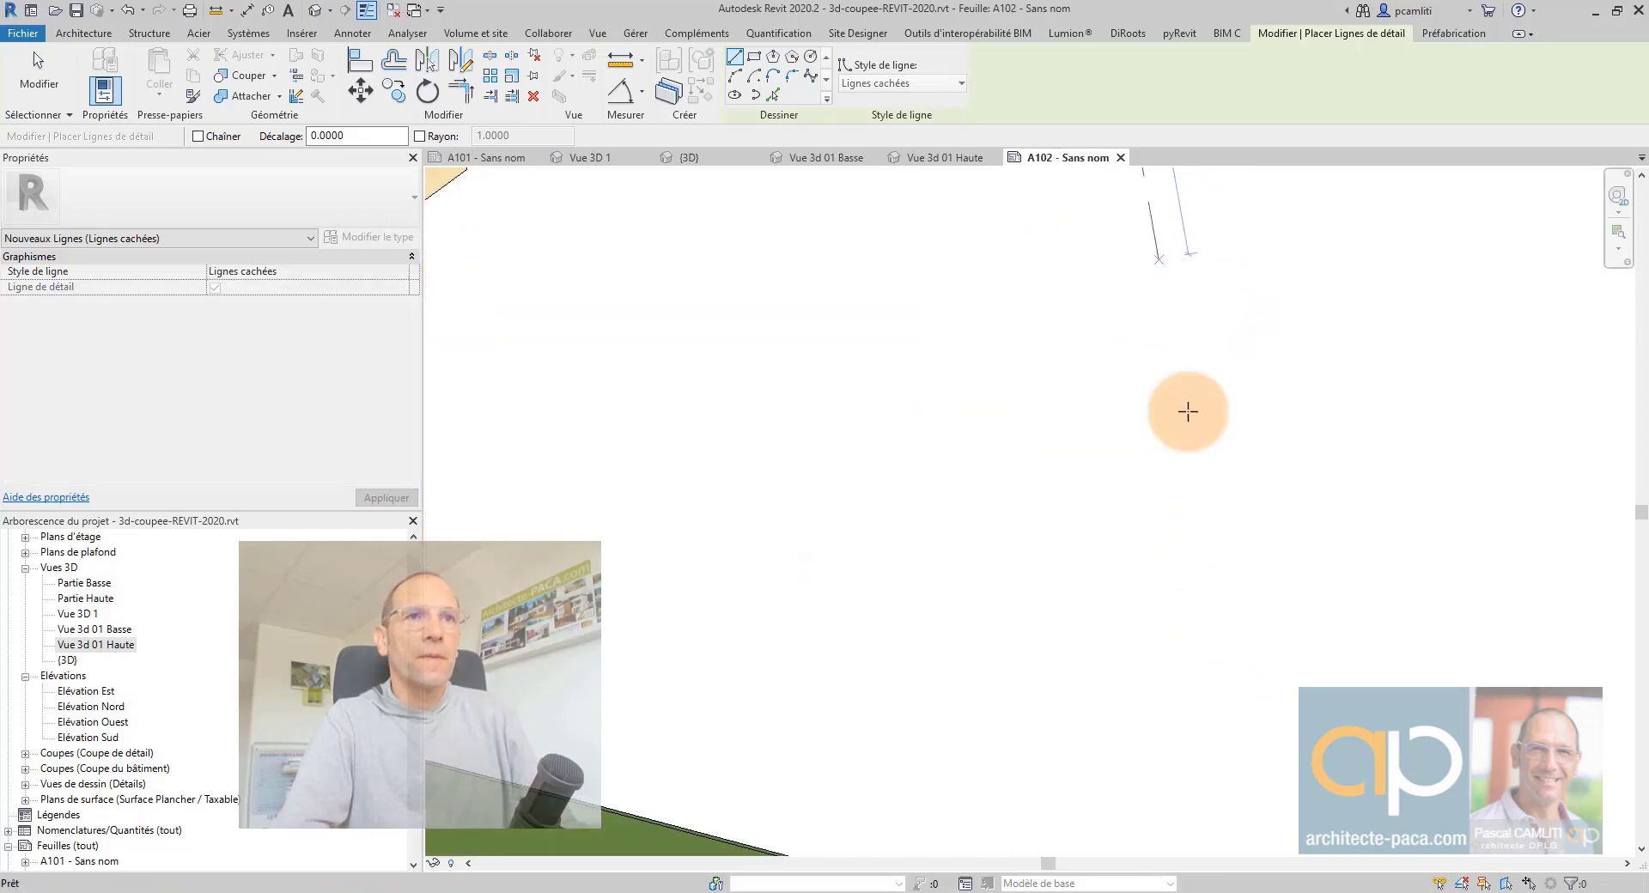
{"action": "scroll", "coordinate": [1161, 484], "scroll_direction": "up", "scroll_amount": 3}
{"action": "scroll", "coordinate": [1161, 483], "scroll_direction": "down", "scroll_amount": 3}
{"action": "scroll", "coordinate": [1028, 497], "scroll_direction": "up", "scroll_amount": 2}
{"action": "scroll", "coordinate": [953, 507], "scroll_direction": "up", "scroll_amount": 2}
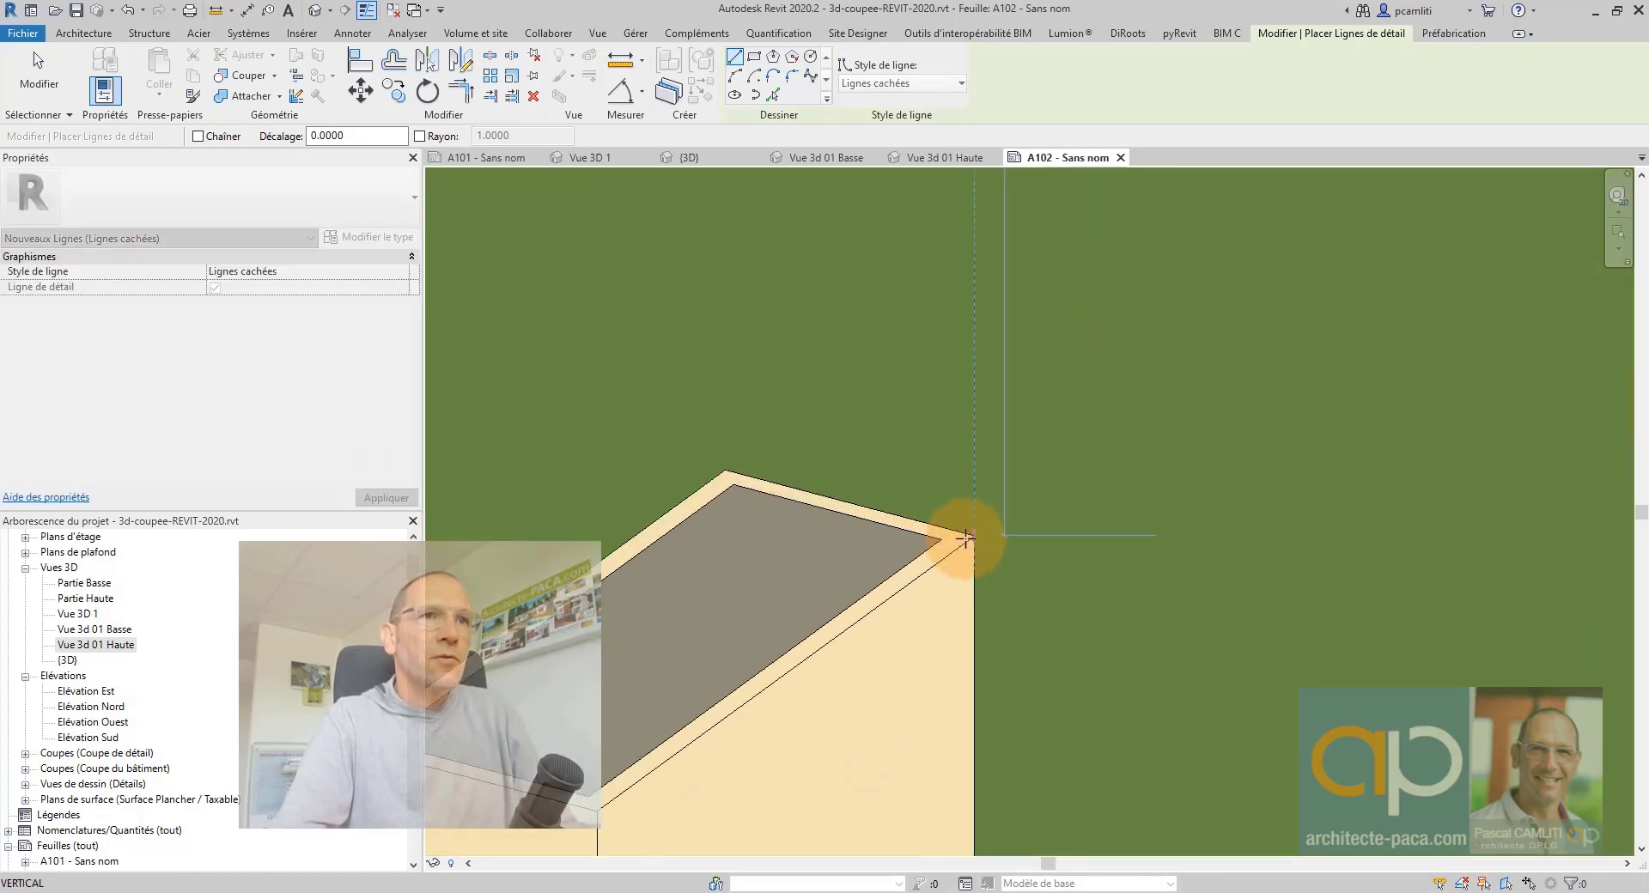
{"action": "left_click", "coordinate": [975, 541]}
Draw a third hidden line from the front wall corner to the upper floor's corner.
{"action": "scroll", "coordinate": [996, 524], "scroll_direction": "down", "scroll_amount": 2}
{"action": "scroll", "coordinate": [1018, 541], "scroll_direction": "down", "scroll_amount": 2}
{"action": "scroll", "coordinate": [1116, 541], "scroll_direction": "down", "scroll_amount": 3}
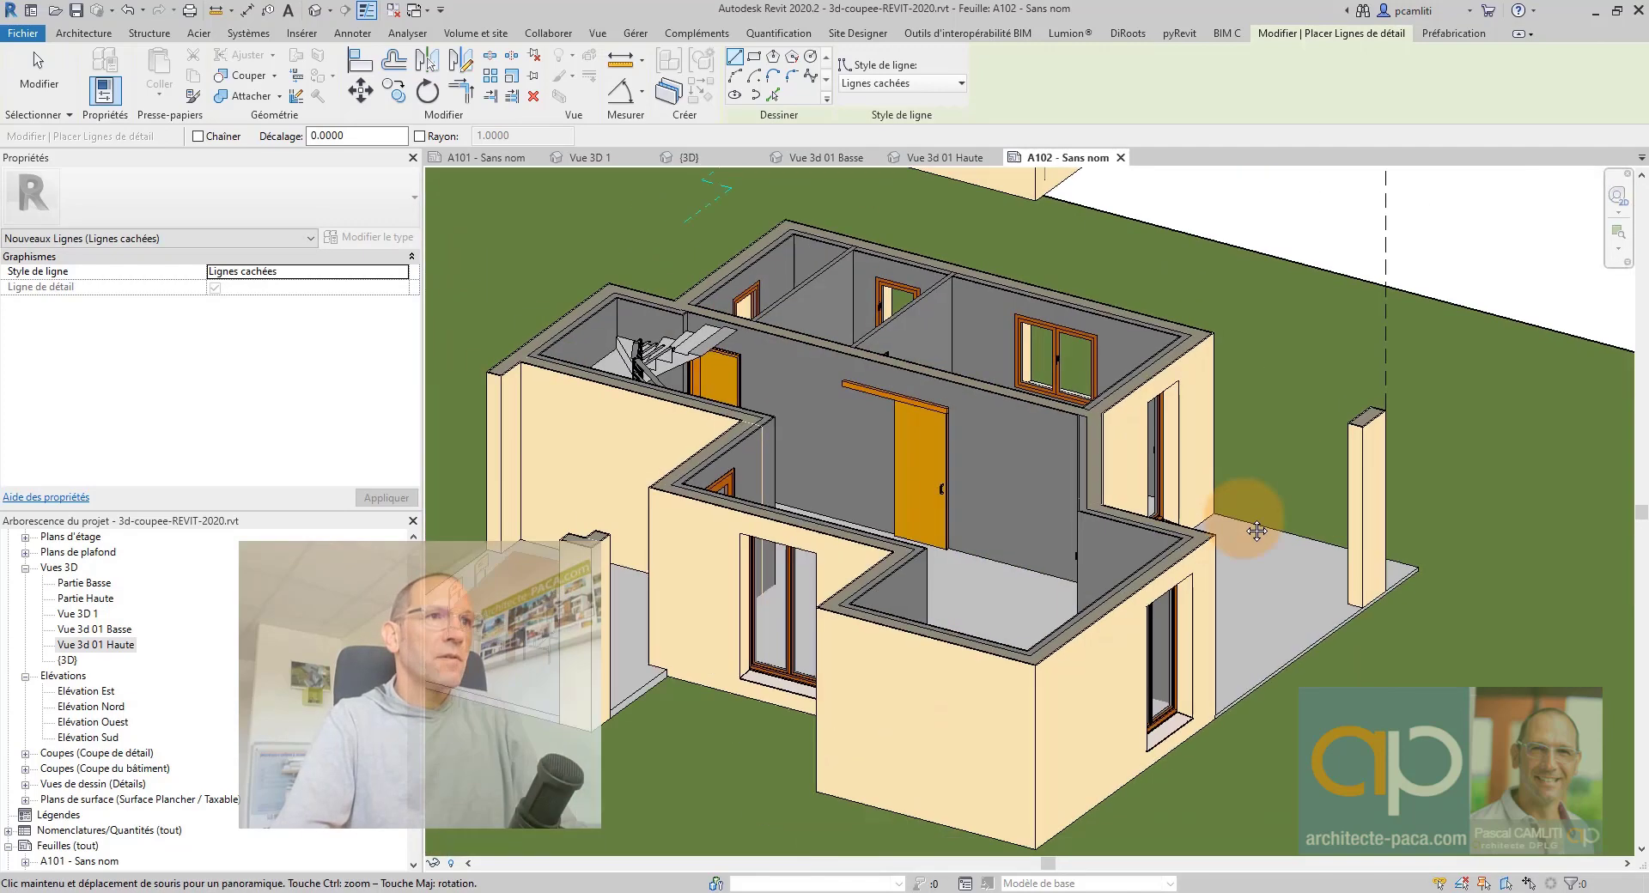
{"action": "scroll", "coordinate": [1026, 707], "scroll_direction": "up", "scroll_amount": 2}
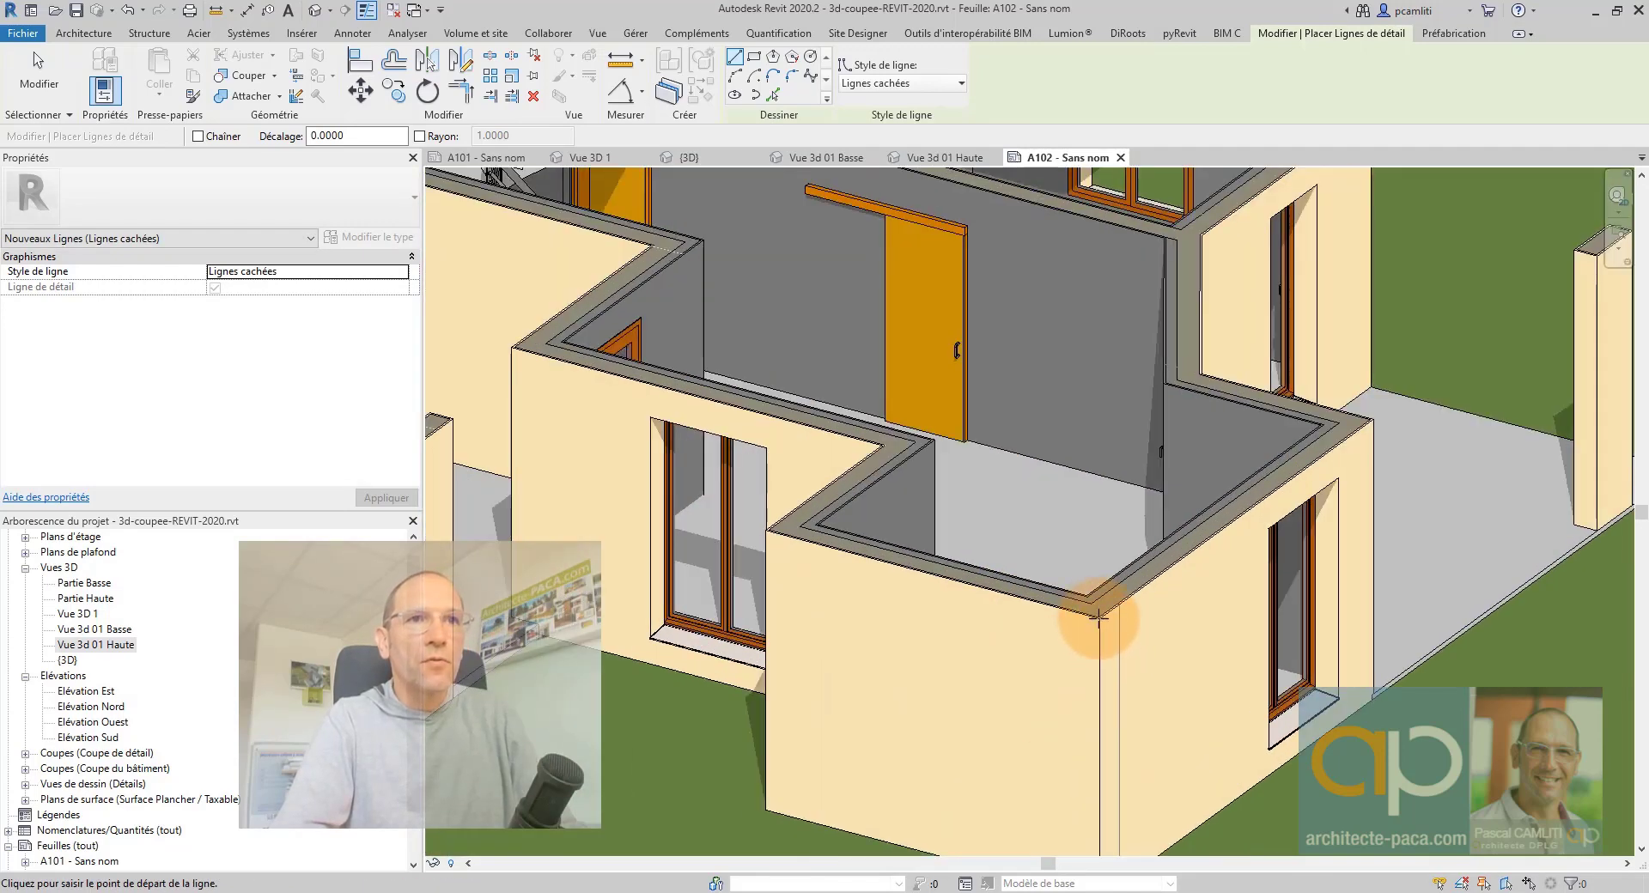
{"action": "left_click", "coordinate": [1099, 617]}
{"action": "scroll", "coordinate": [1082, 652], "scroll_direction": "down", "scroll_amount": 3}
{"action": "scroll", "coordinate": [1063, 601], "scroll_direction": "up", "scroll_amount": 3}
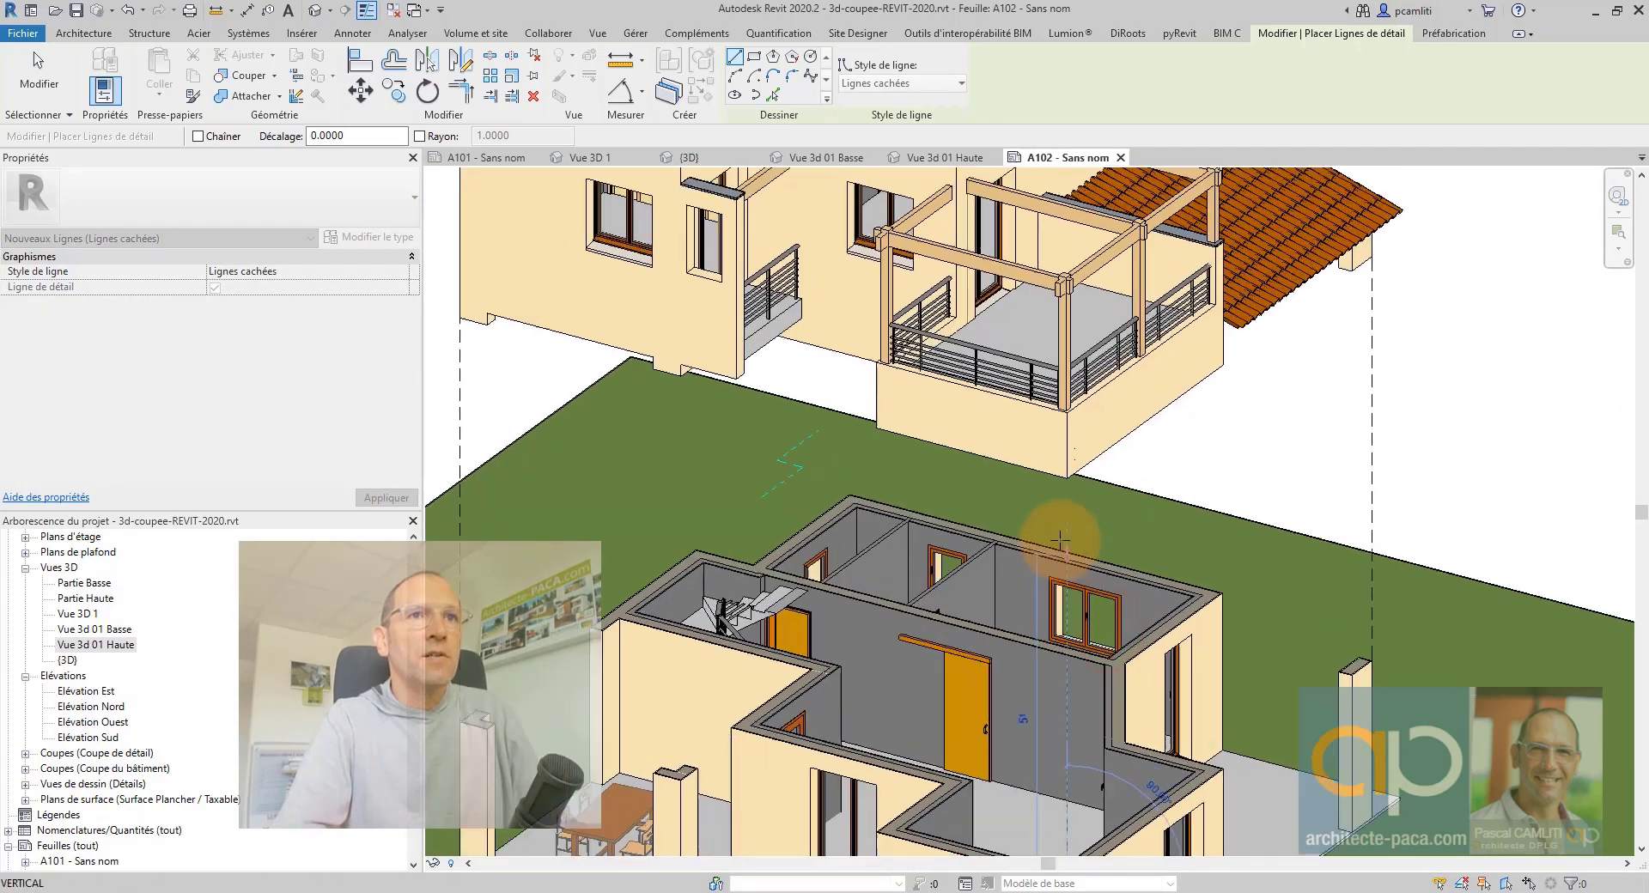
{"action": "scroll", "coordinate": [1065, 481], "scroll_direction": "up", "scroll_amount": 2}
{"action": "left_click", "coordinate": [1064, 425]}
{"action": "key", "text": "Escape"}
{"action": "key", "text": "Escape"}
{"action": "scroll", "coordinate": [1099, 434], "scroll_direction": "down", "scroll_amount": 2}
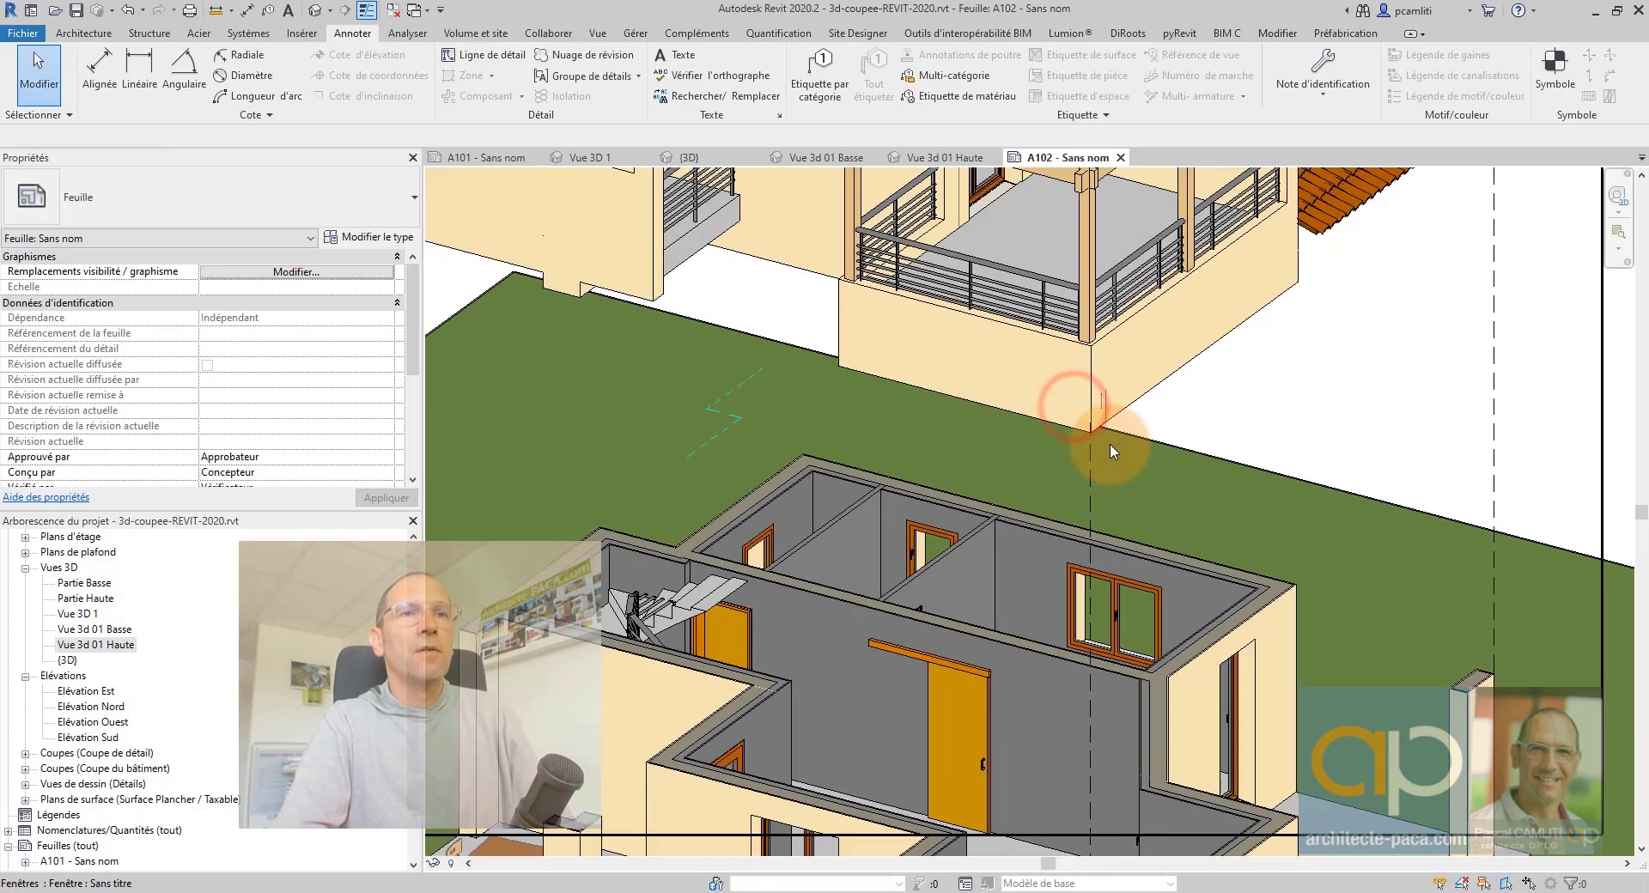
{"action": "scroll", "coordinate": [1109, 443], "scroll_direction": "down", "scroll_amount": 3}
{"action": "scroll", "coordinate": [1110, 443], "scroll_direction": "down", "scroll_amount": 2}
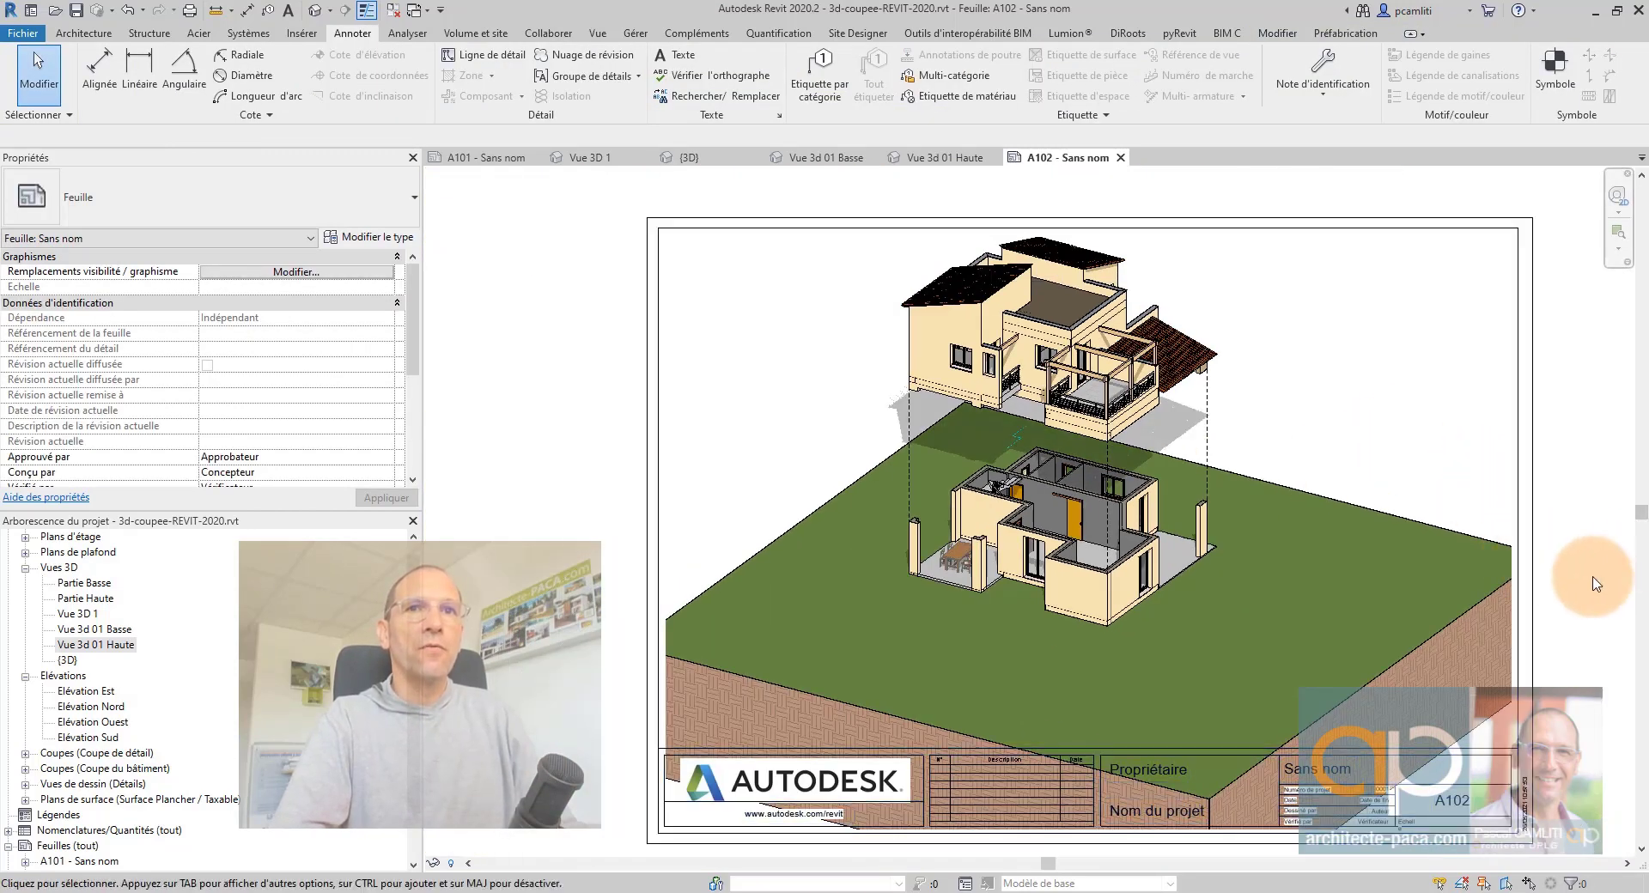
{"action": "scroll", "coordinate": [1585, 584], "scroll_direction": "up", "scroll_amount": 2}
{"action": "scroll", "coordinate": [994, 590], "scroll_direction": "down", "scroll_amount": 2}
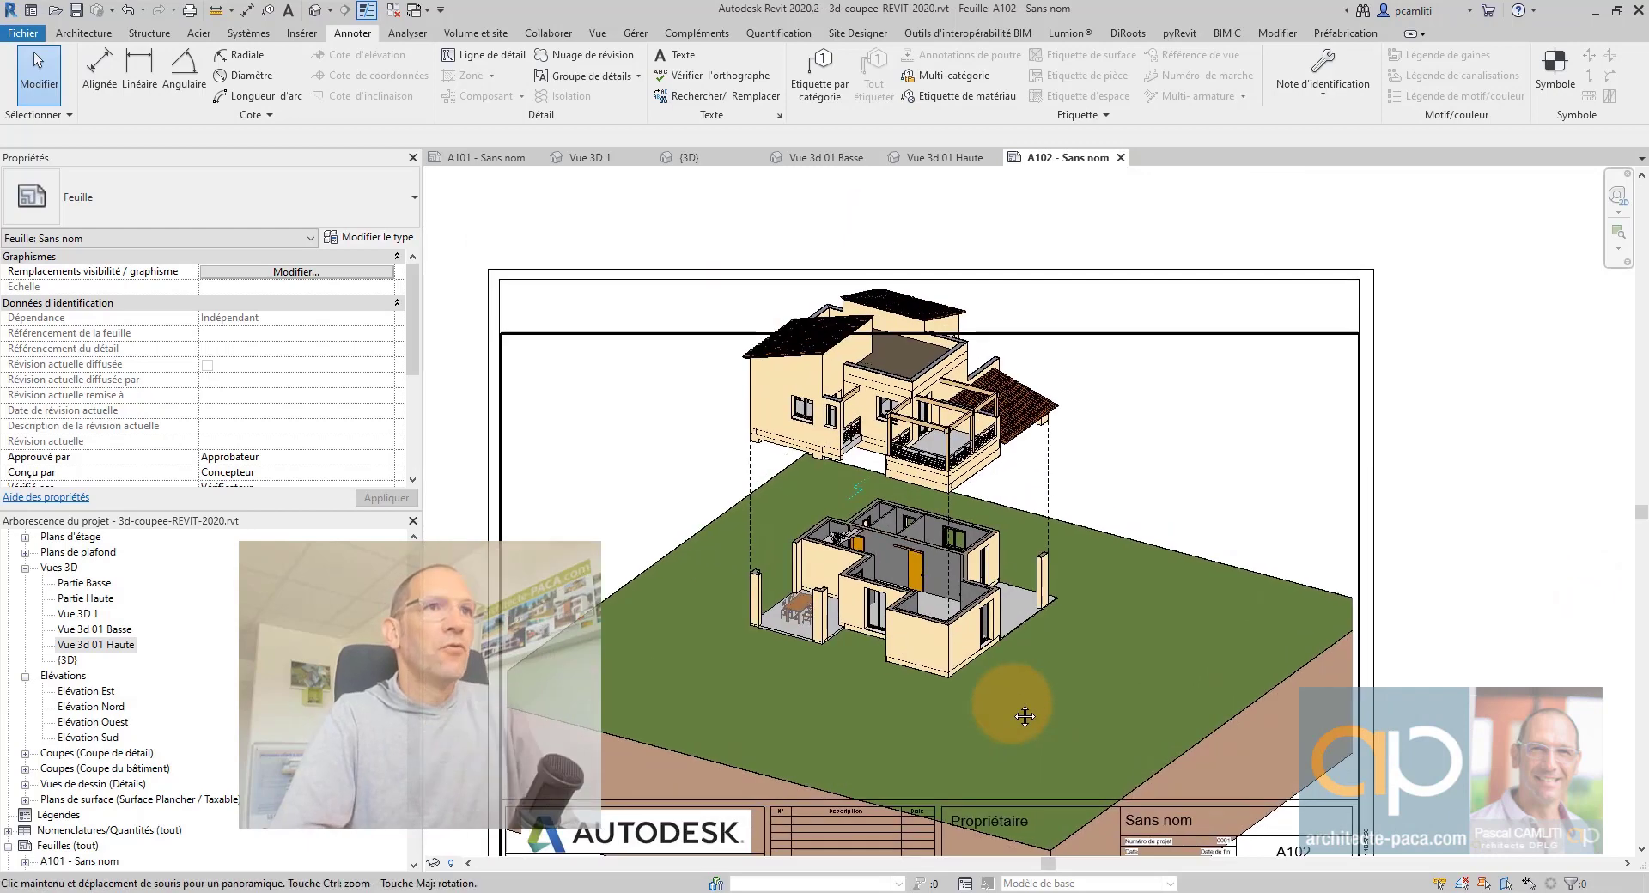